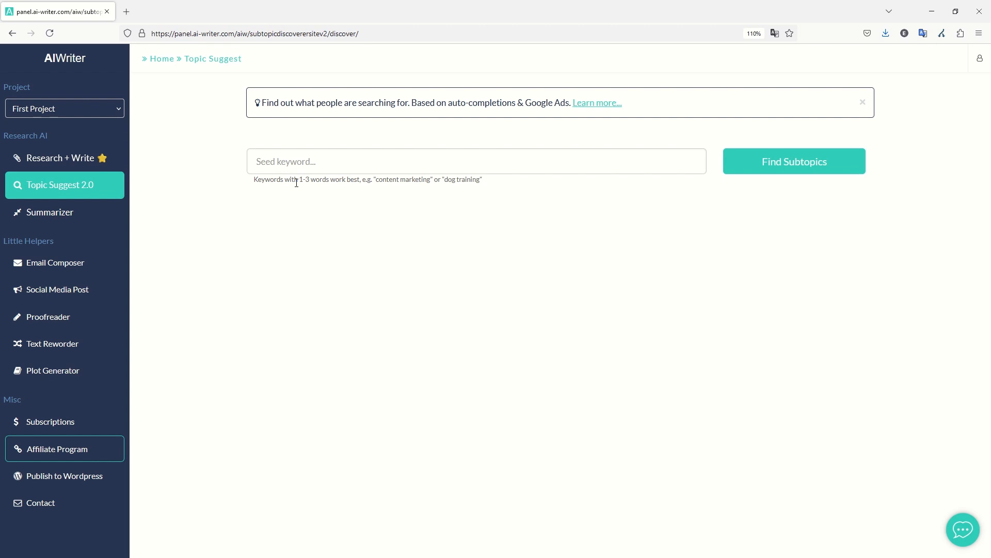
Enter the seed keyword 'Javascript developers available subcontracting needed for project' and find its subtopics.
left_click(386, 165)
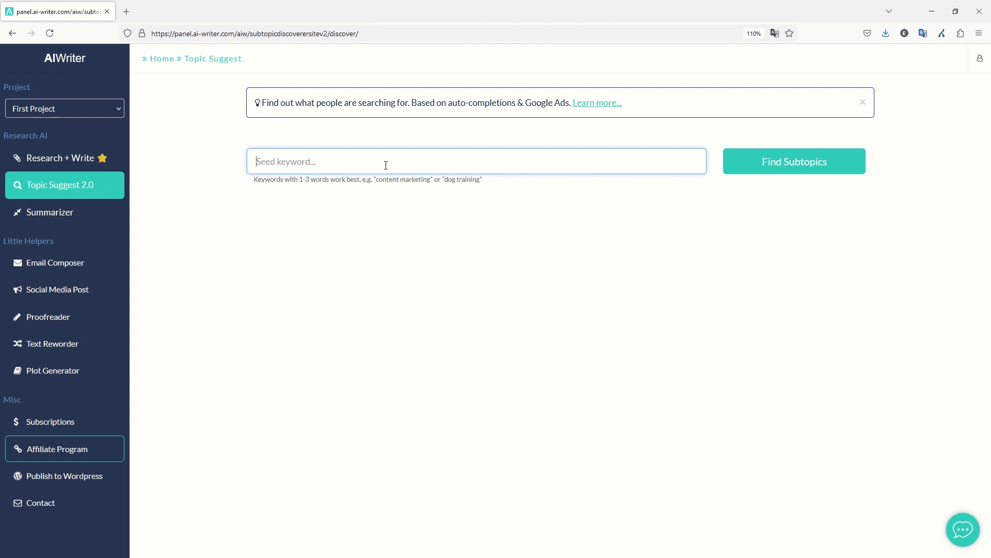
type("Javascript developers avai")
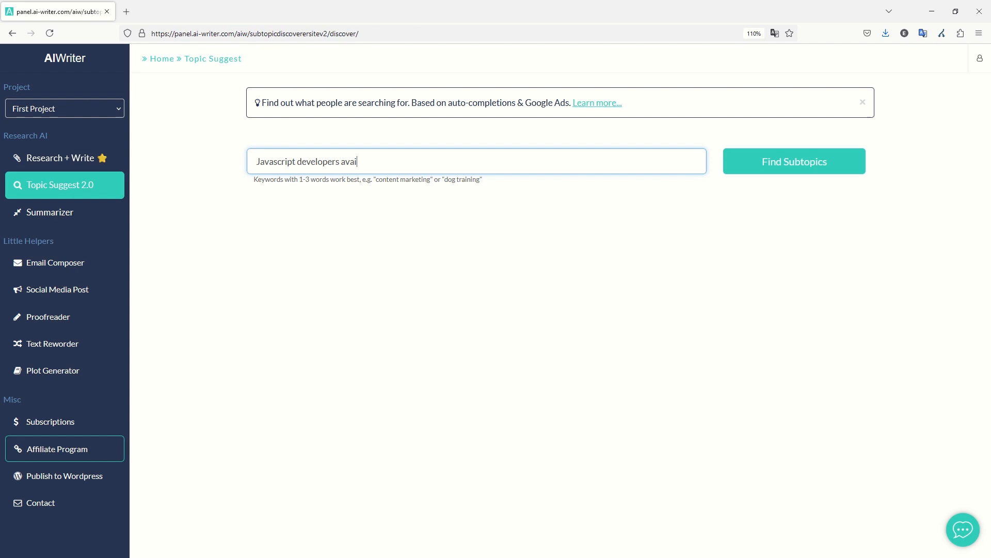
type("lable subcontracting need")
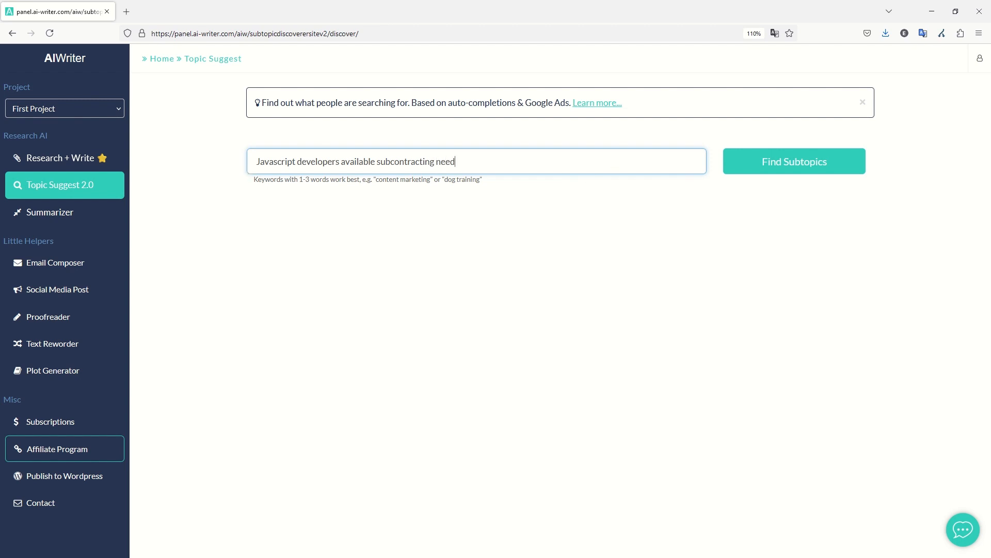
type("ed for project")
left_click(815, 164)
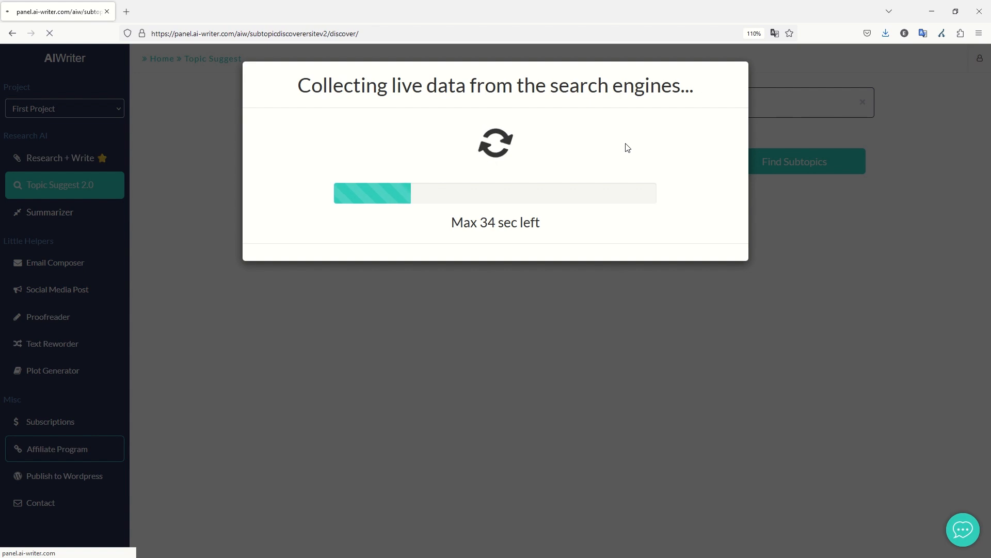
Open ChatGPT in a new browser tab and hide its chat history sidebar.
key("ctrl+t")
type("chat")
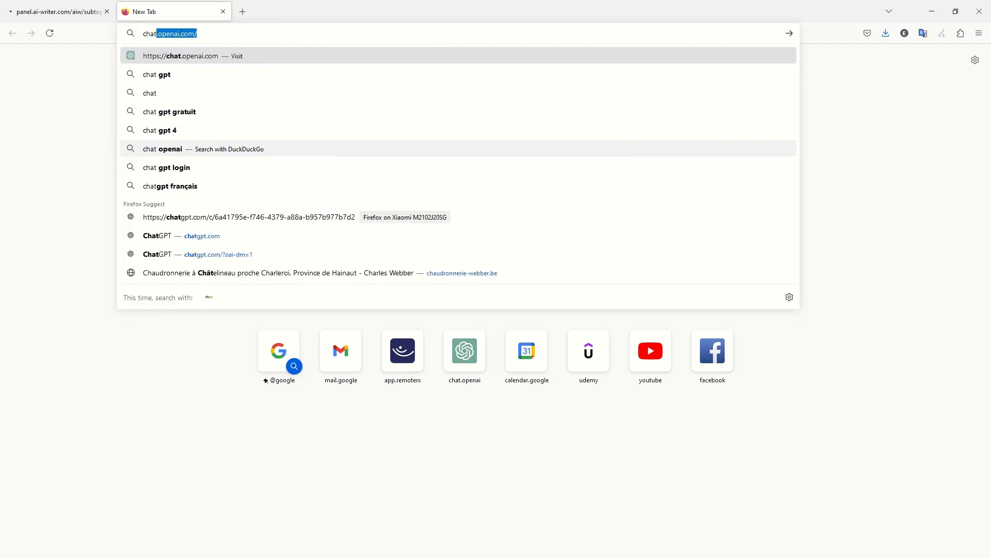
key("Return")
key("ctrl+shift+Tab")
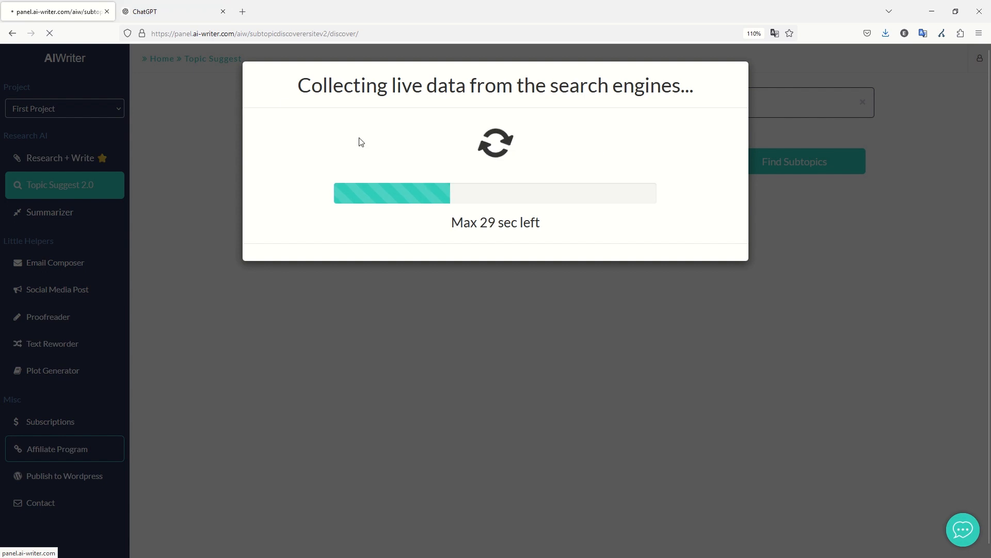
left_click(149, 11)
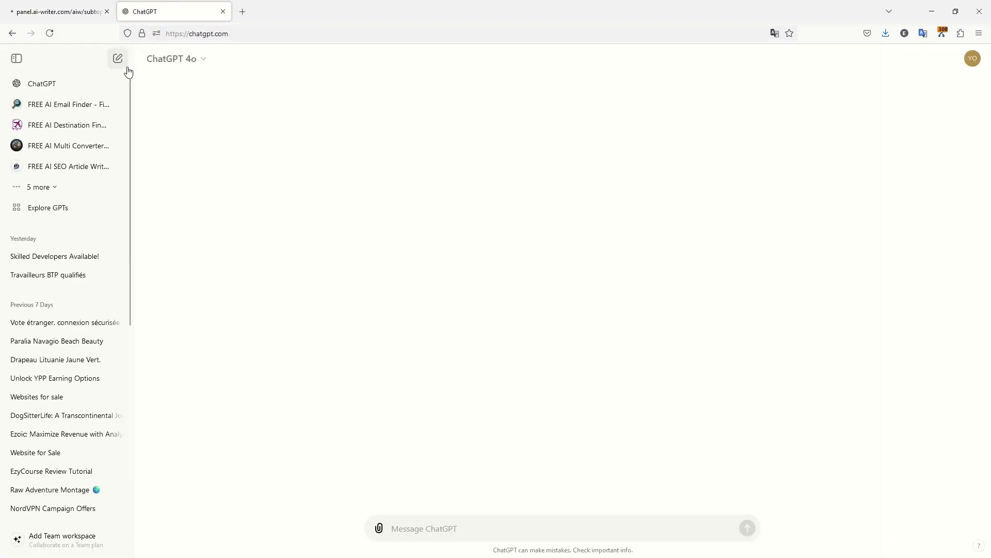
left_click(16, 59)
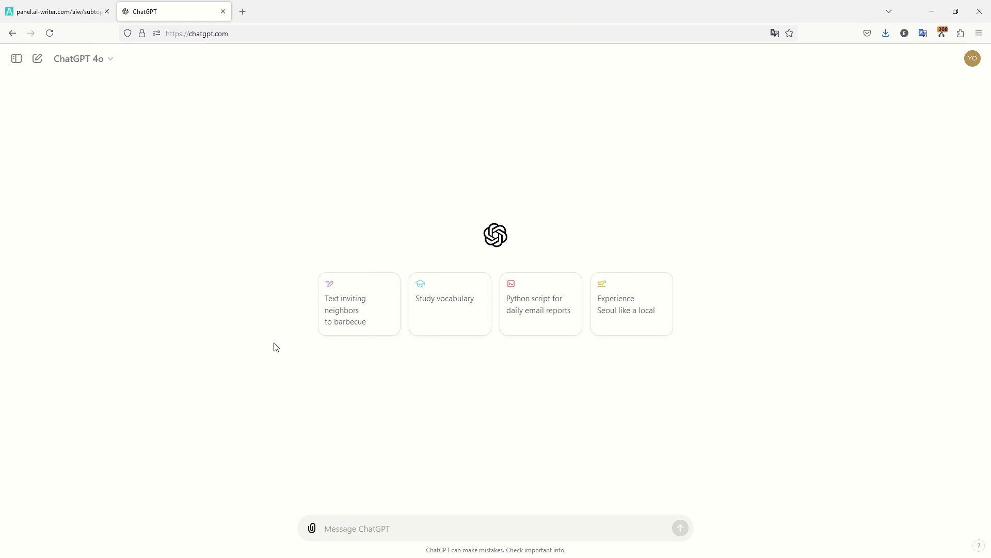
Send ChatGPT the copied AIWriter title 'Javascript Developers Available Subcontracting Needed For Project', minus 'Topic'.
left_click(428, 522)
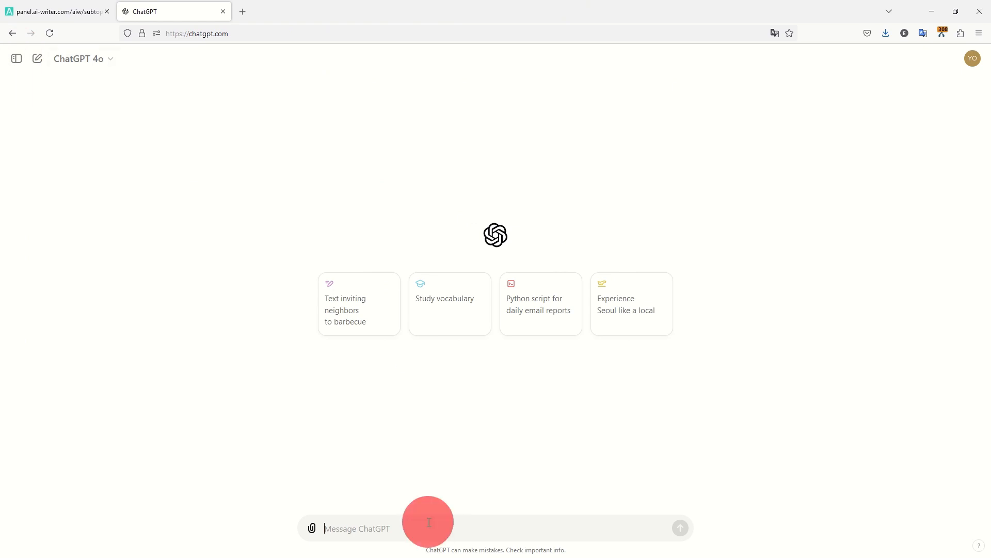
type("give me")
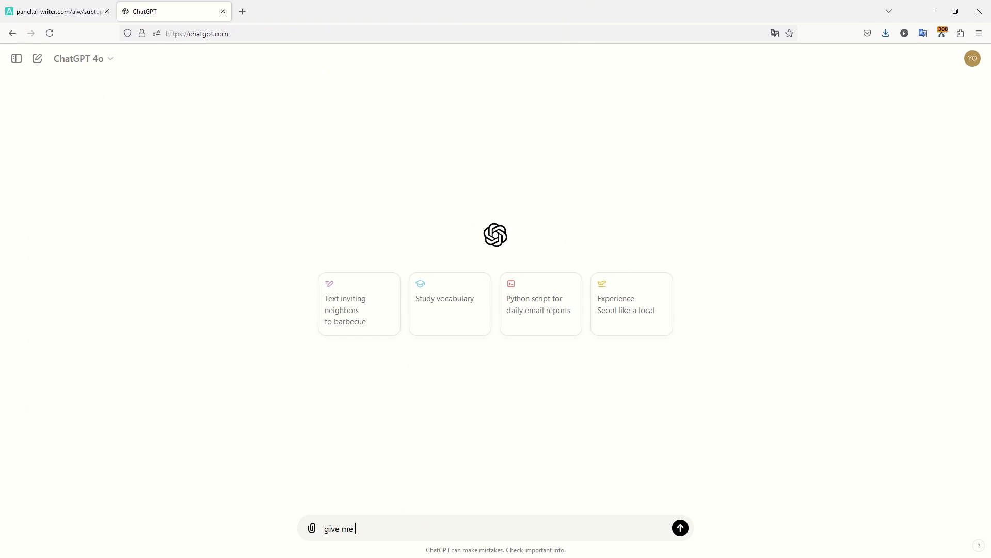
key("ctrl+Tab")
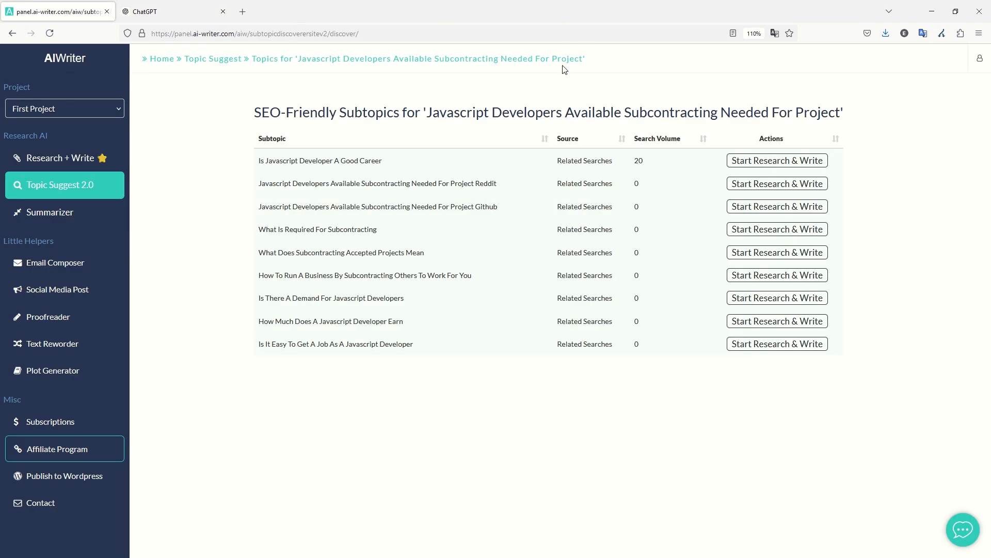
left_click_drag(602, 58, 182, 60)
key("ctrl+c")
key("ctrl+Tab")
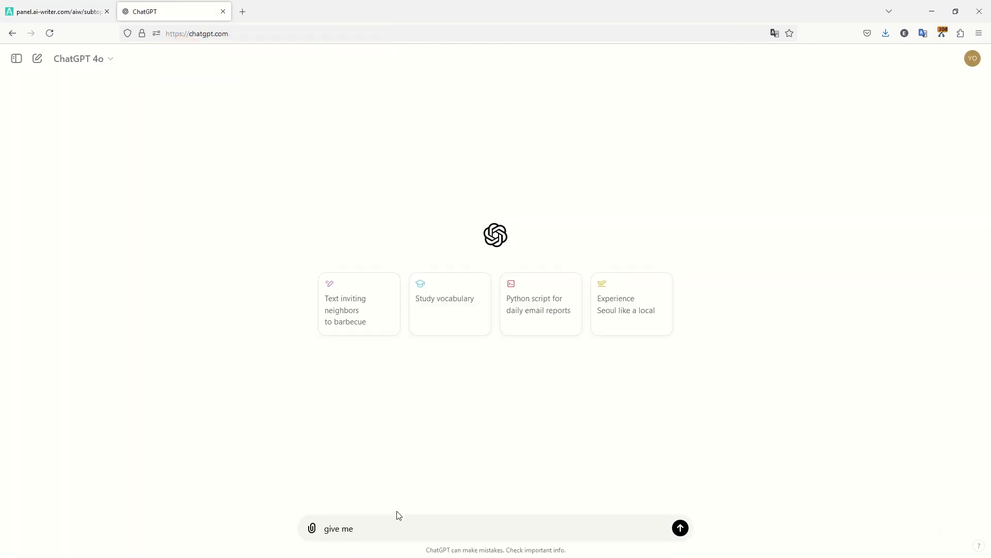
key("ctrl+a")
key("ctrl+v")
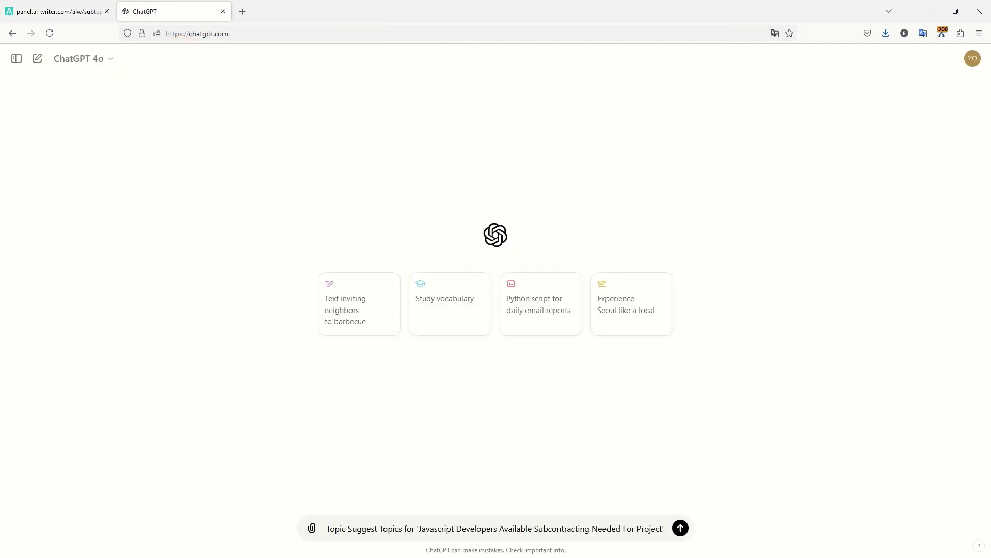
left_click_drag(349, 530, 294, 521)
key("BackSpace")
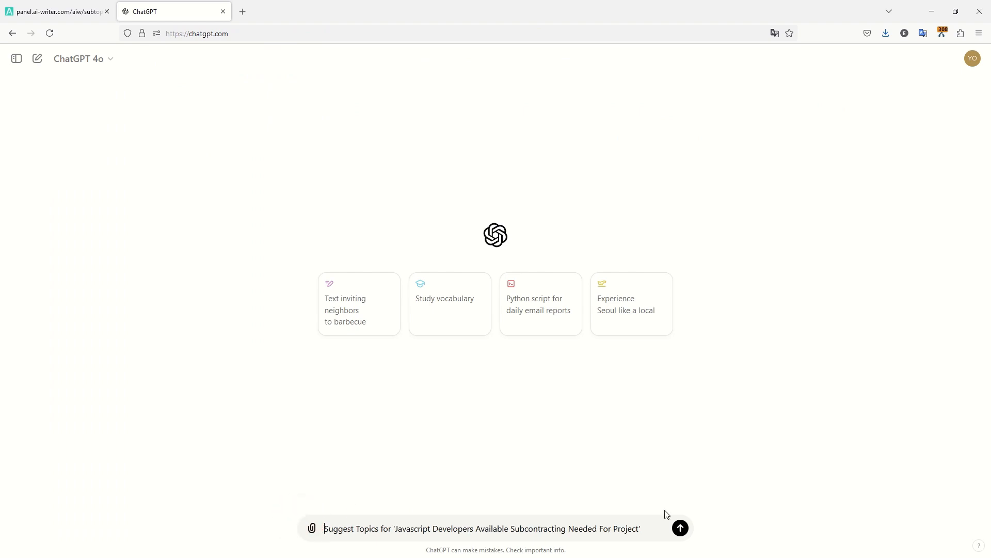
left_click(680, 528)
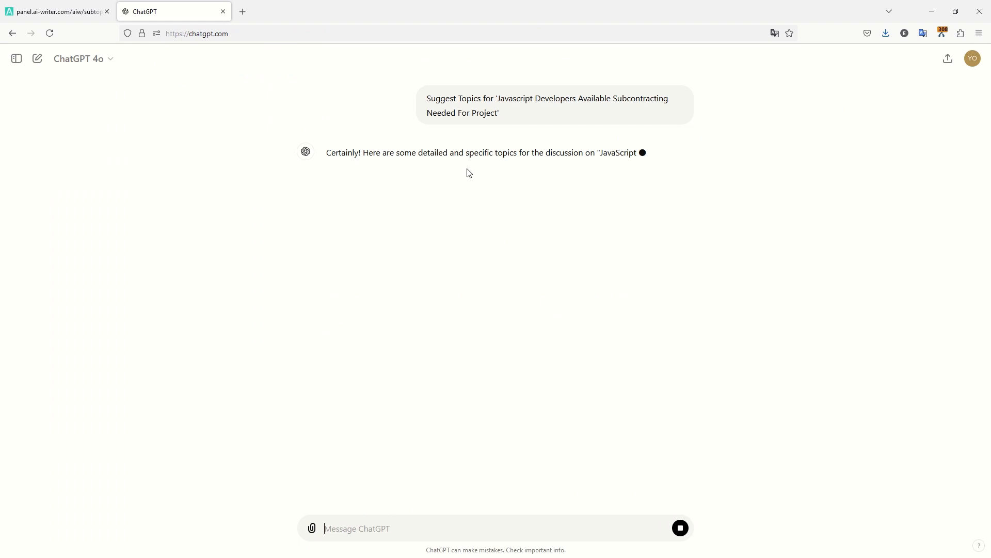
left_click(5, 11)
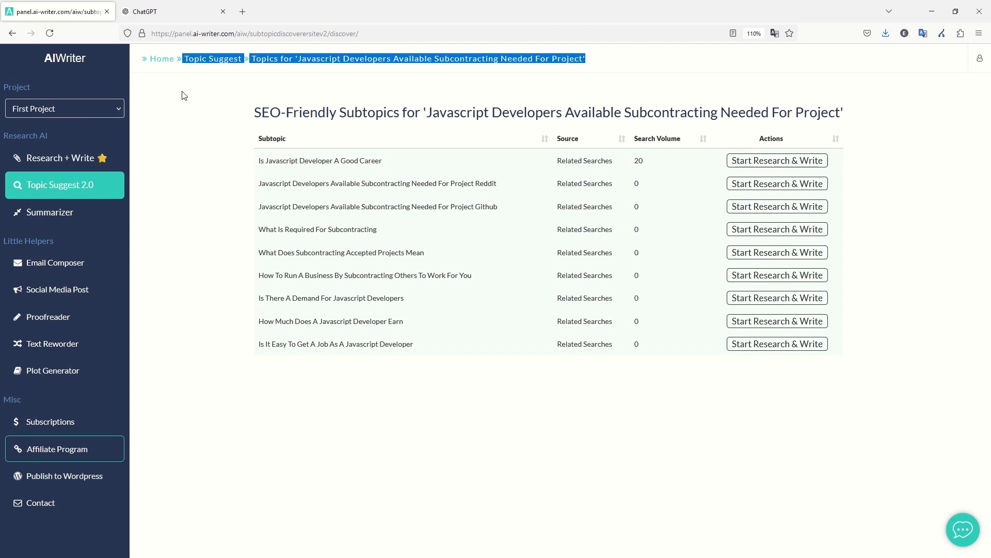
Scroll through ChatGPT's twelve suggested topics, then go back to AIWriter's subtopics table.
left_click(159, 10)
scroll(341, 186, "down", 8)
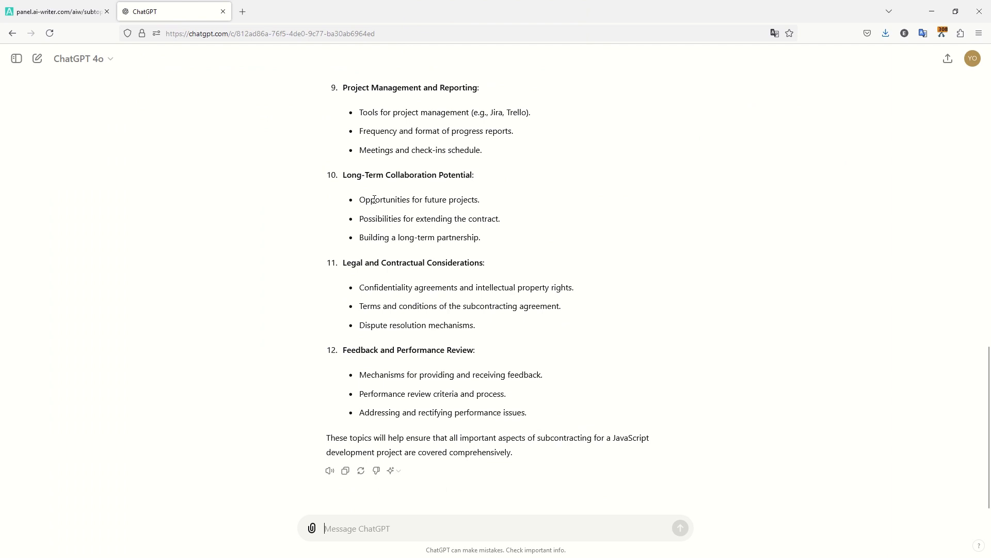
scroll(346, 225, "up", 1)
scroll(551, 242, "down", 1)
scroll(470, 308, "up", 5)
scroll(470, 308, "up", 9)
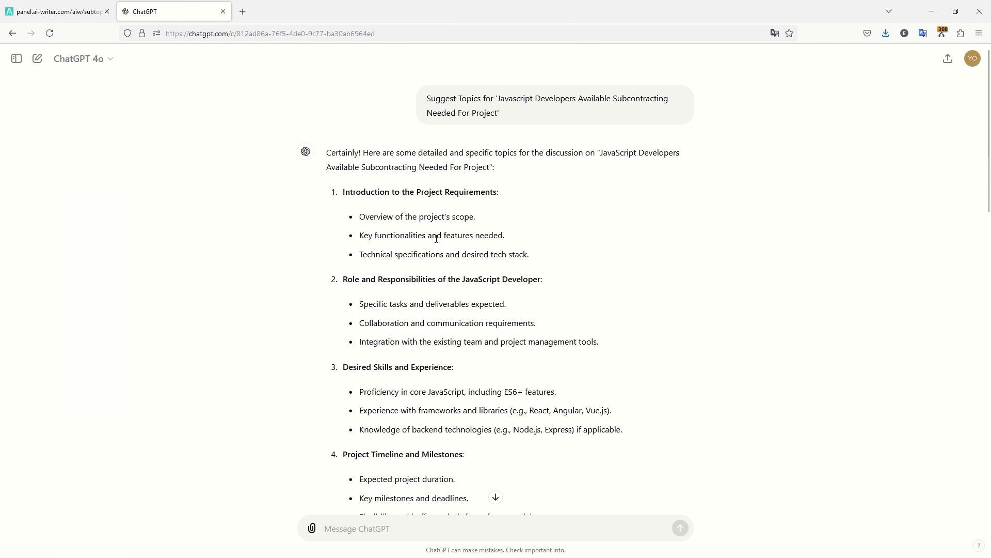
scroll(431, 242, "down", 3)
scroll(436, 239, "up", 4)
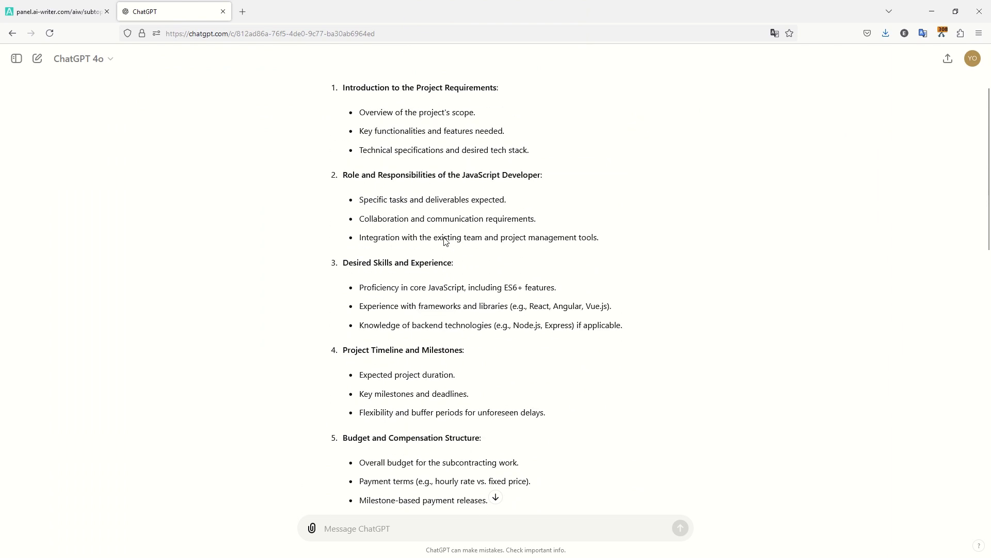
scroll(448, 248, "down", 15)
scroll(447, 249, "down", 2)
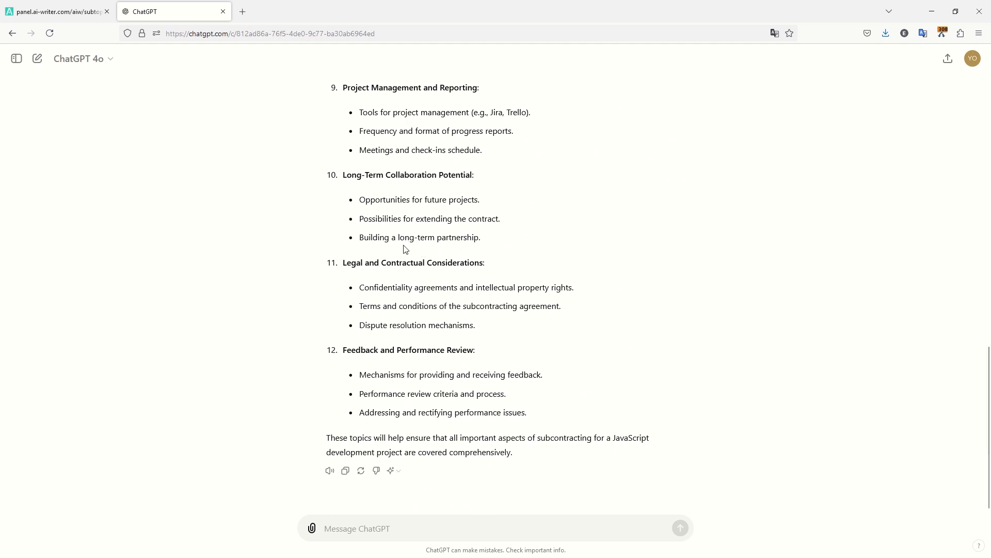
left_click(47, 12)
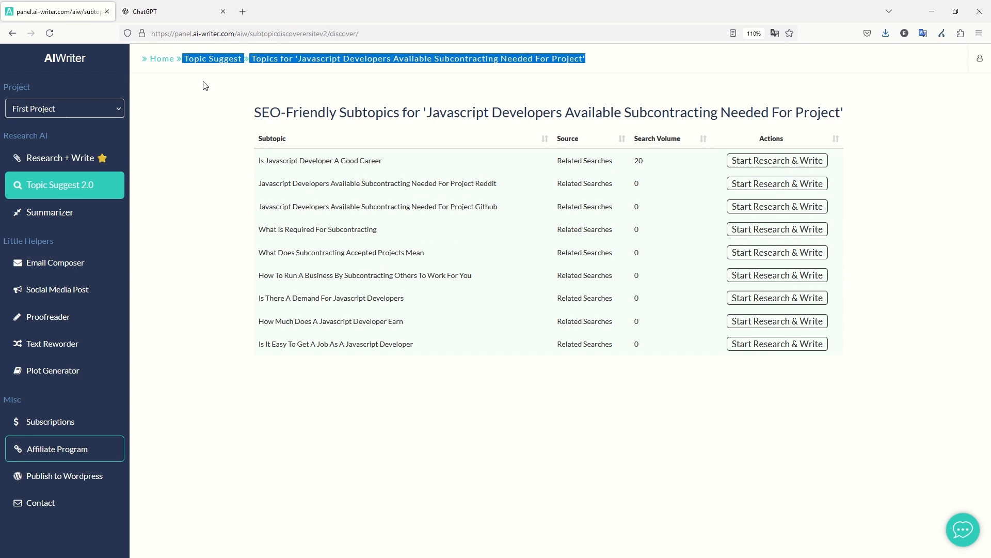
Copy the results heading keyword into the Topic Suggest seed keyword field.
left_click(659, 52)
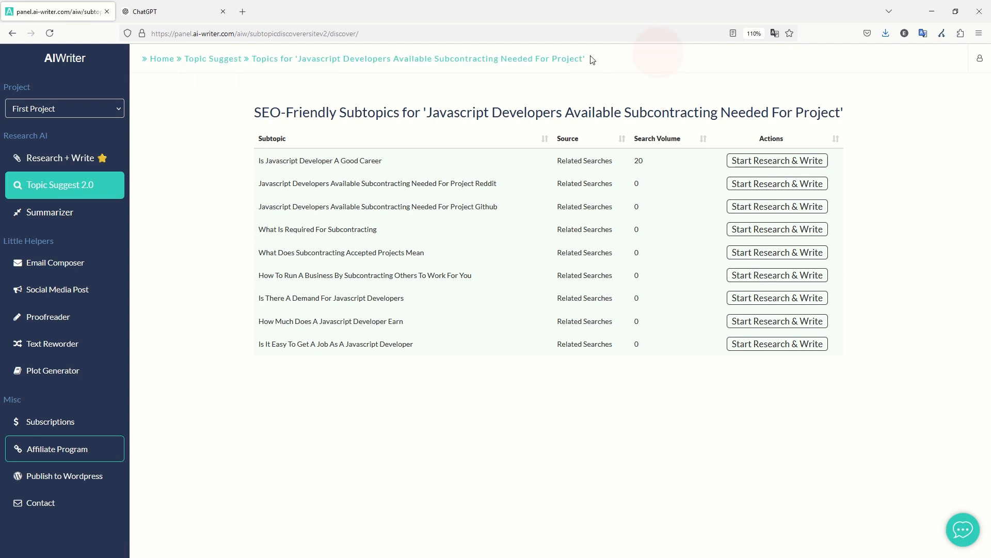
left_click(592, 56)
left_click_drag(426, 112, 841, 110)
key("ctrl+c")
left_click(213, 58)
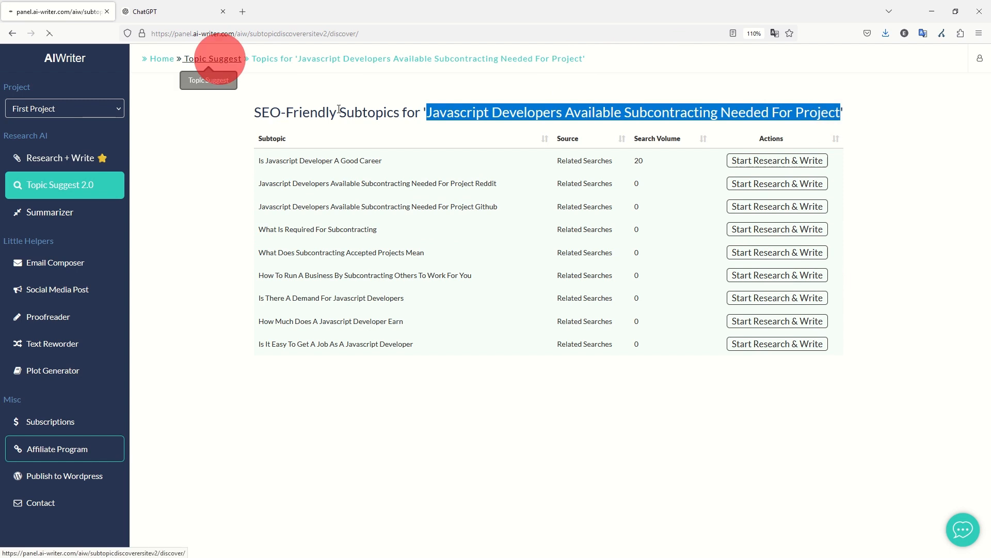
left_click(346, 167)
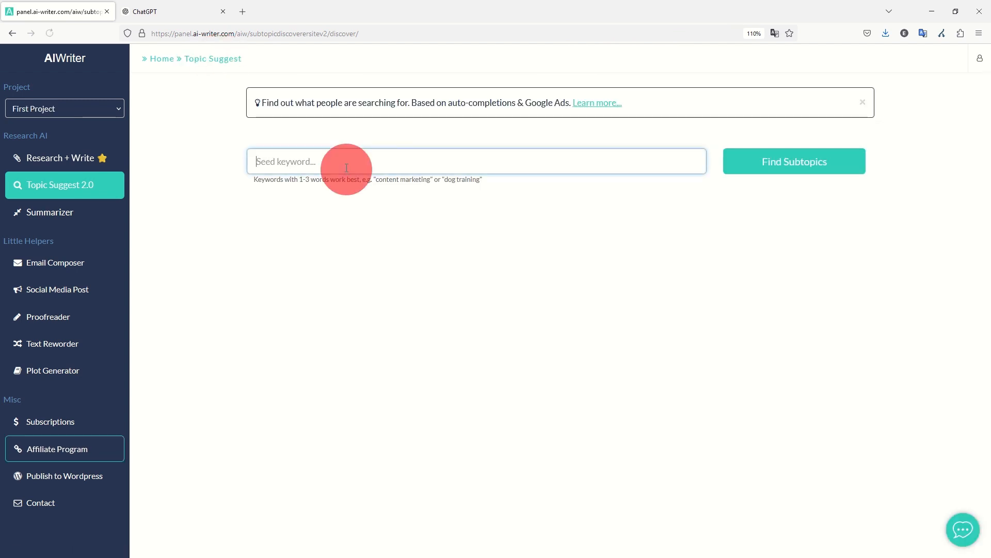
key("ctrl+v")
Change the keyword to 'Immediately available Javascript Developers Needed For Project' and find subtopics.
double_click(396, 163)
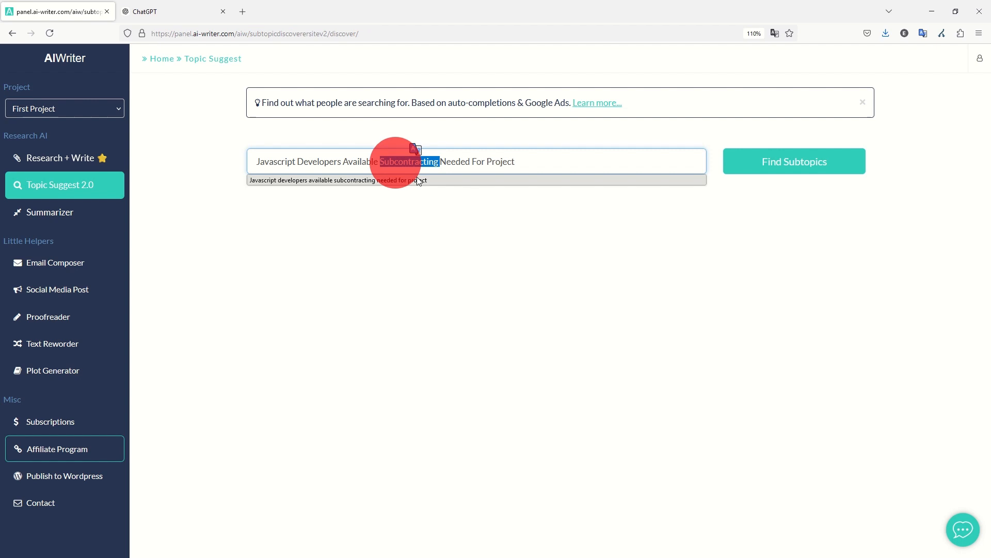
key("BackSpace")
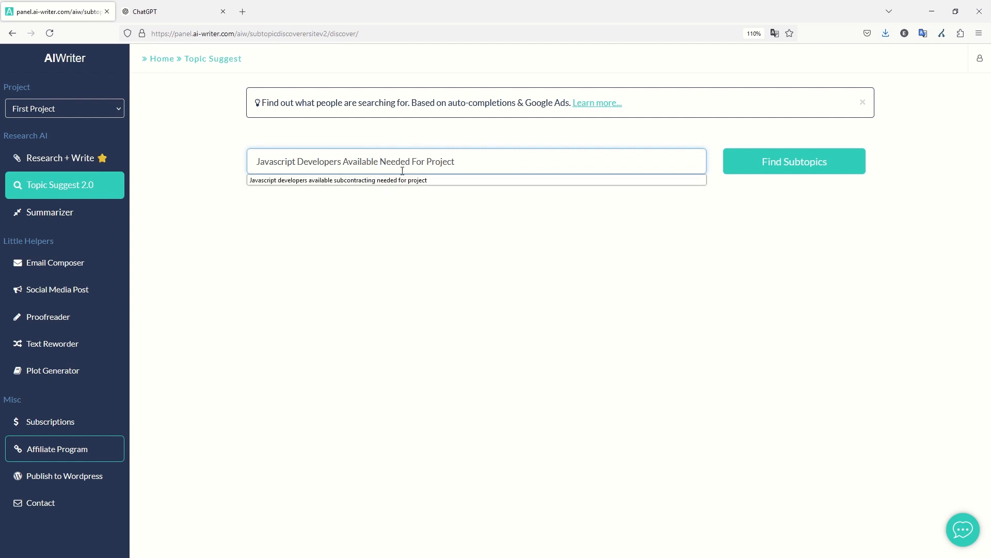
left_click(352, 162)
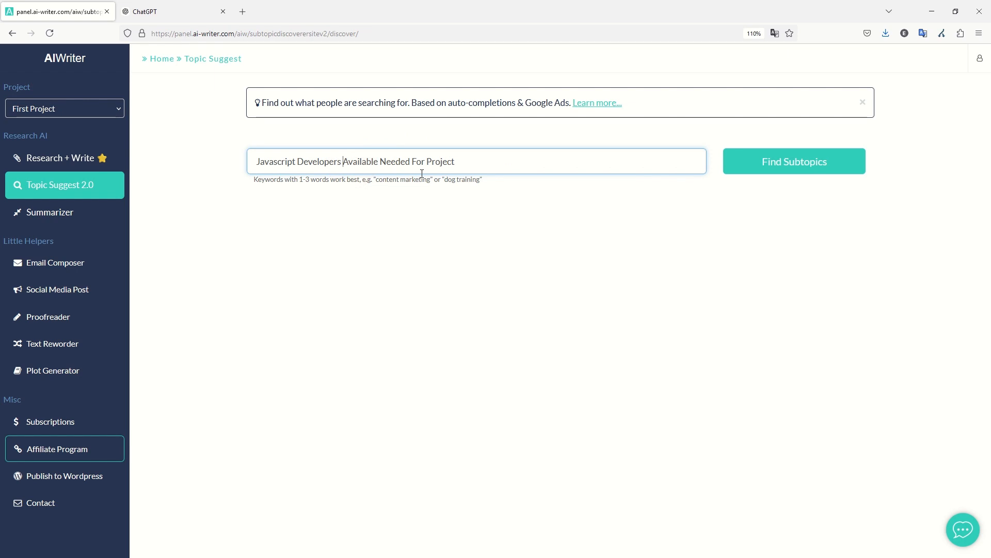
double_click(362, 162)
key("BackSpace")
key("ctrl+Left")
key("ctrl+Left")
key("ctrl+Left")
key("ctrl+Left")
key("ctrl+Left")
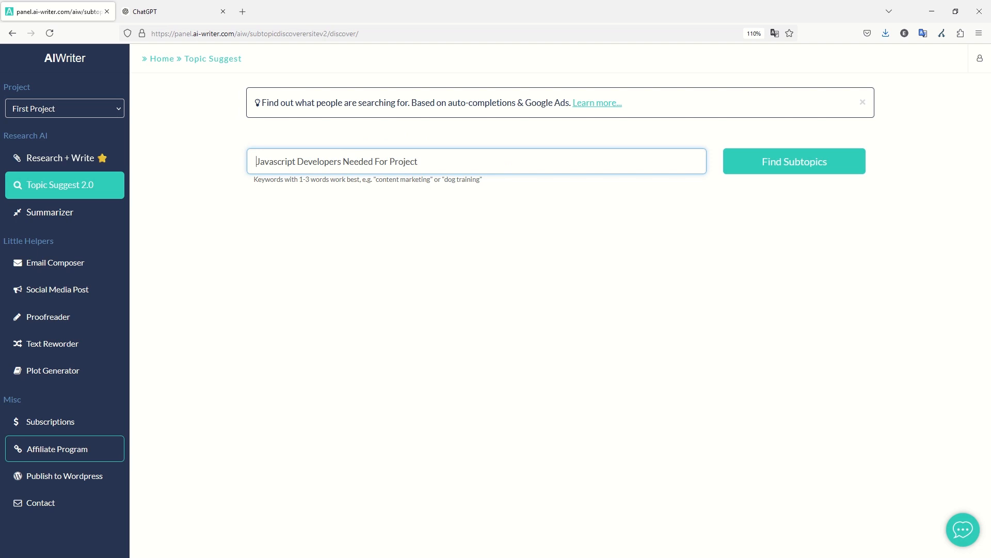
type("Immediately ")
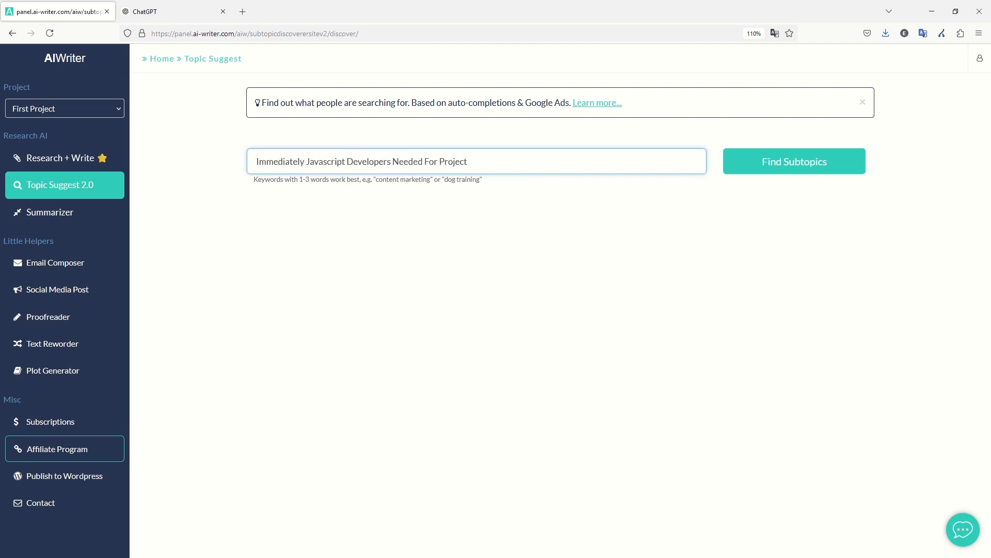
type("available")
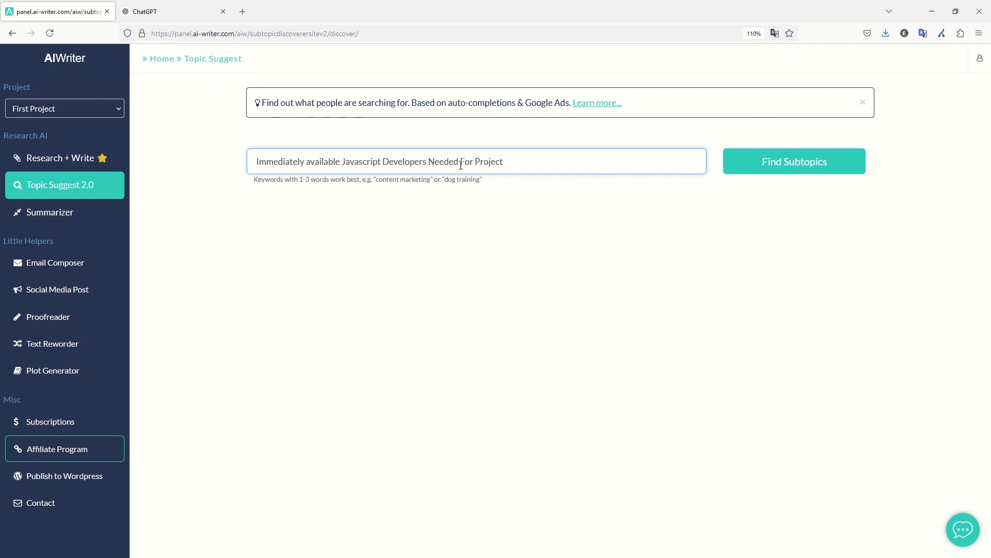
left_click(846, 156)
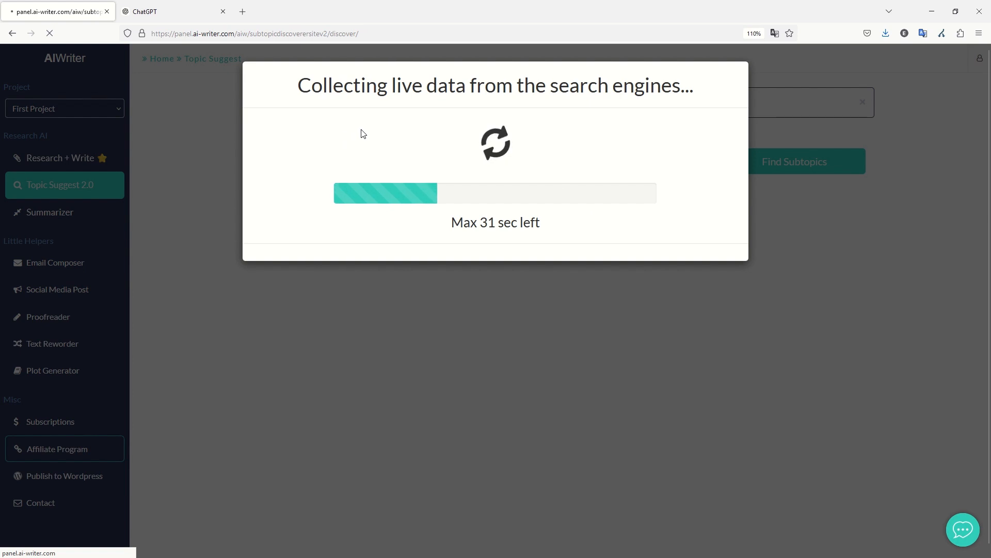
left_click(186, 13)
Revisit the original ChatGPT prompt, then pick out the 'How To Hire Javascript Developers' subtopic in AIWriter.
scroll(492, 347, "up", 20)
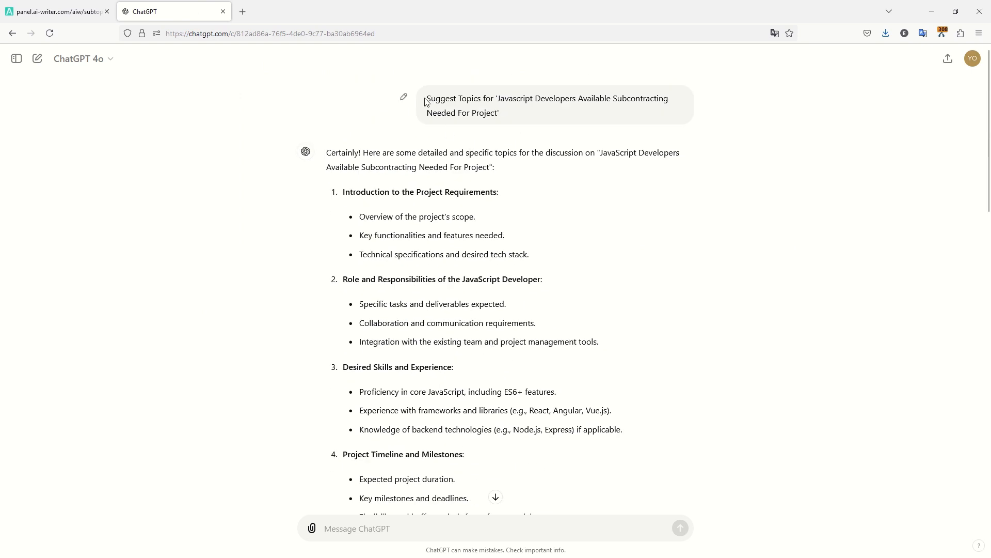
left_click_drag(426, 102, 561, 114)
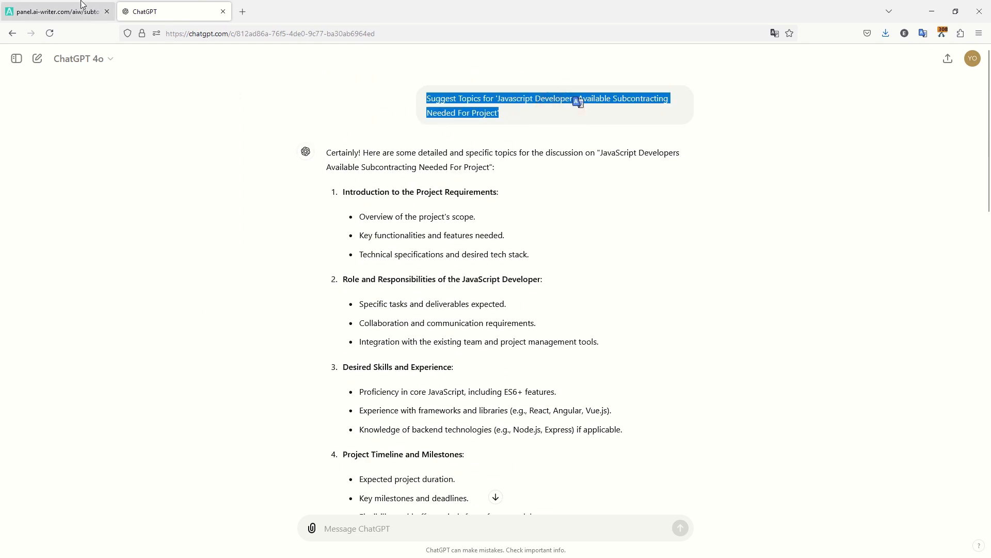
left_click(57, 11)
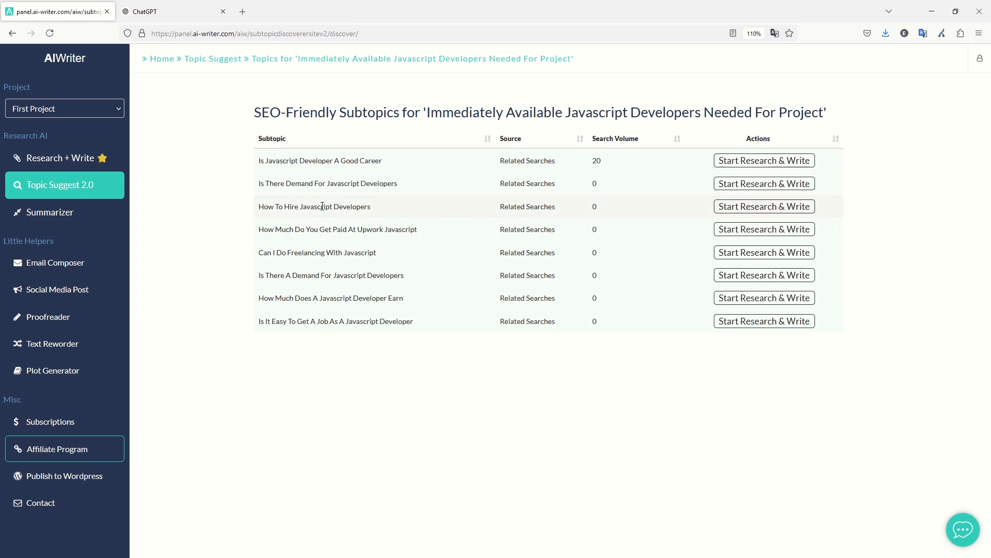
left_click_drag(257, 212, 390, 211)
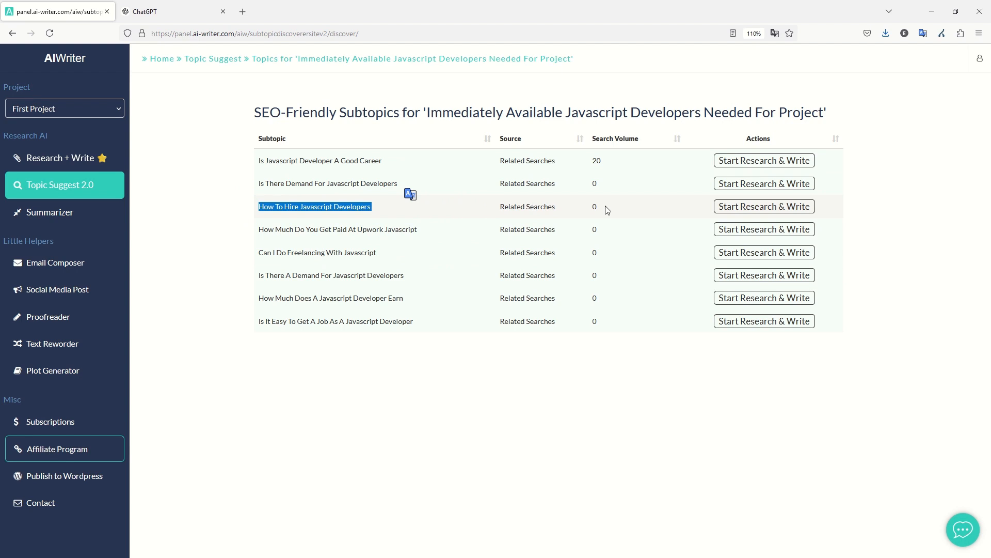
left_click_drag(608, 207, 314, 206)
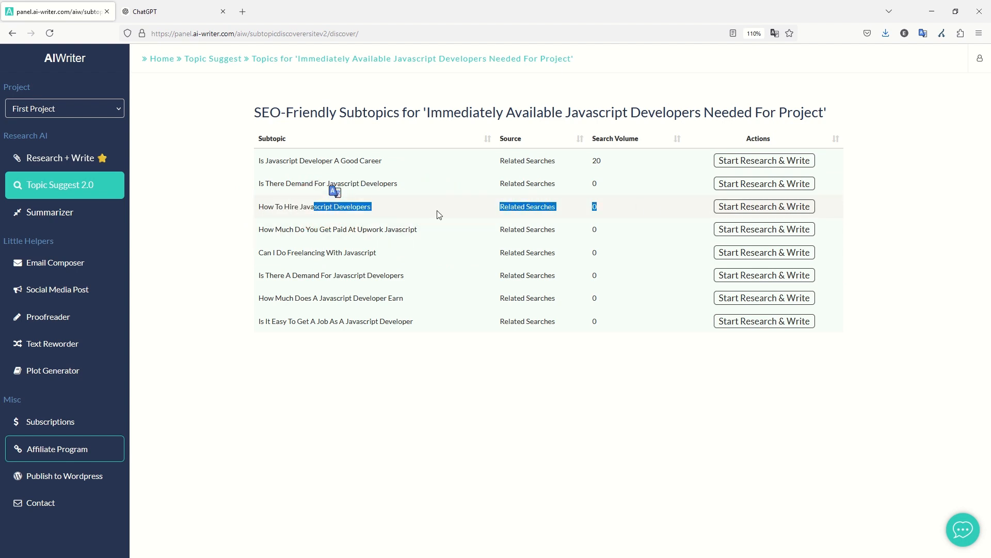
Generate a 1500-word 1-click article for 'How To Hire Javascript Developers'.
left_click(764, 206)
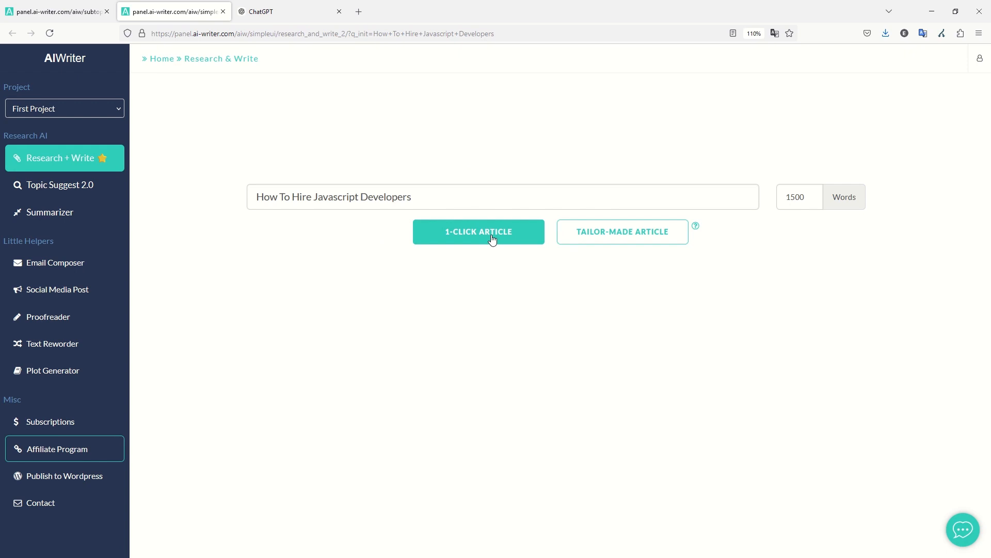
left_click_drag(806, 200, 754, 197)
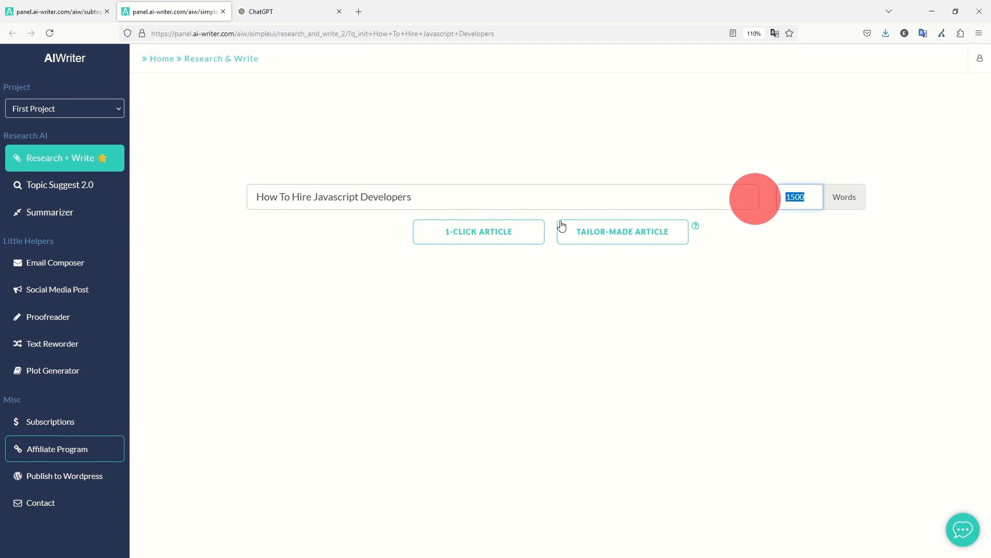
left_click(454, 231)
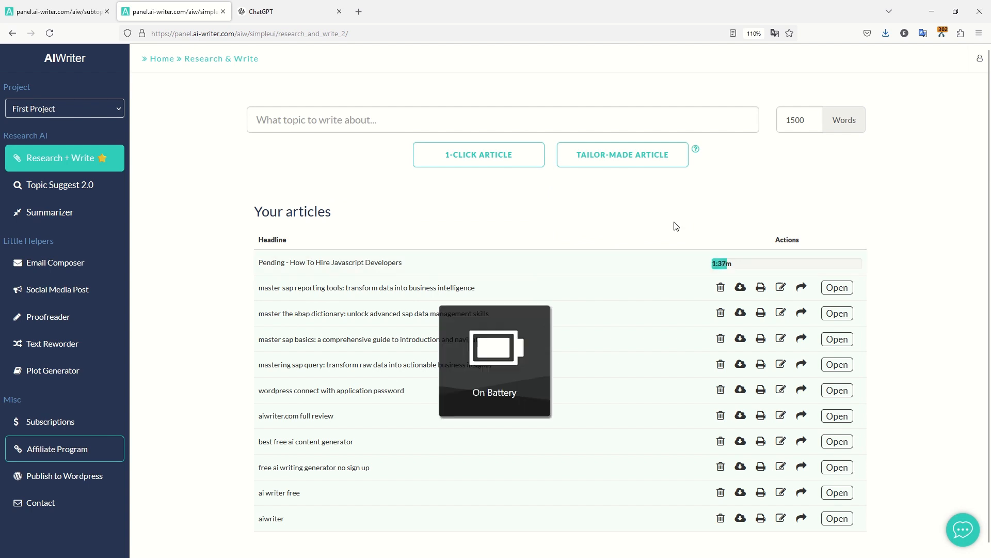
Load the yb.digital/wp-admin WordPress dashboard in a new tab, then return to AIWriter.
key("ctrl+t")
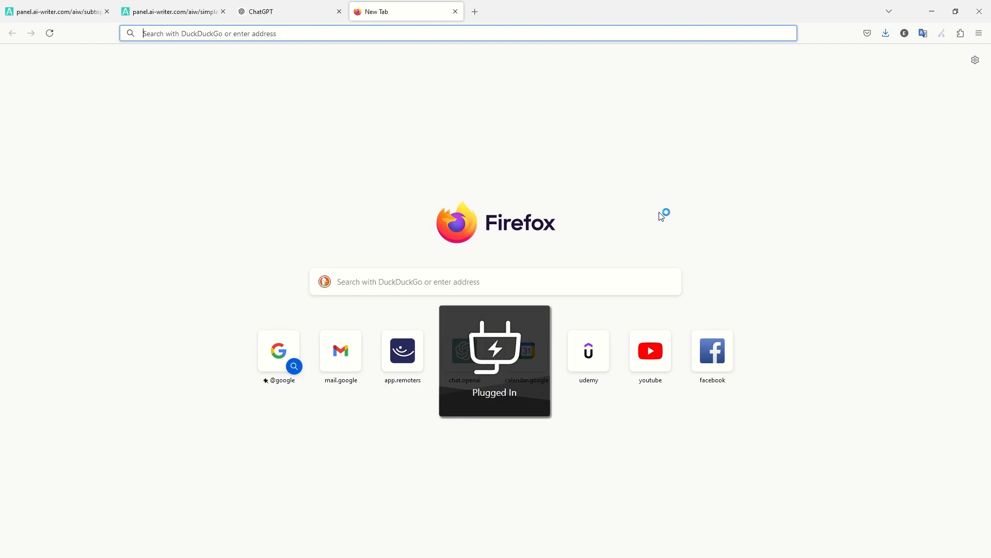
type("yn")
key("BackSpace")
type("b.digital/empireflippers.com/")
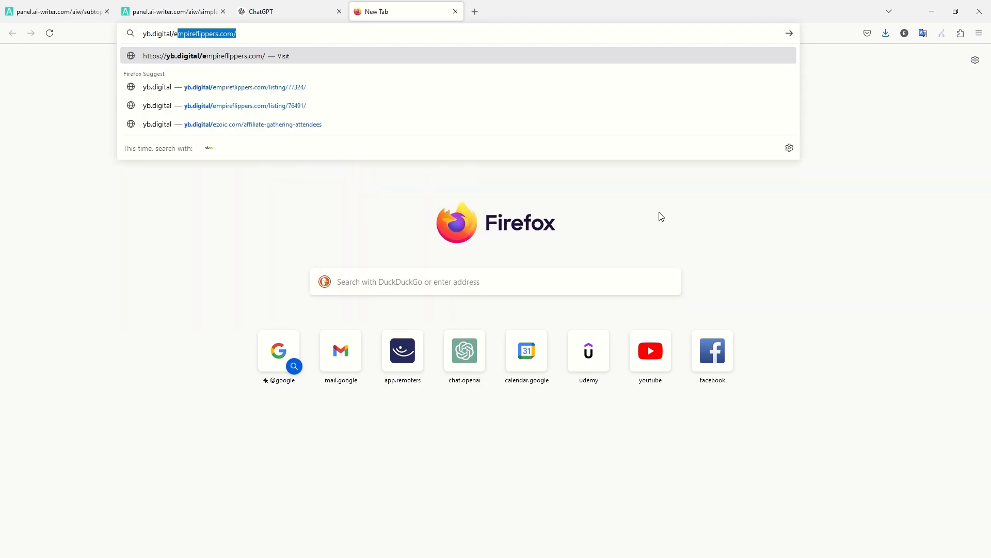
key("Return")
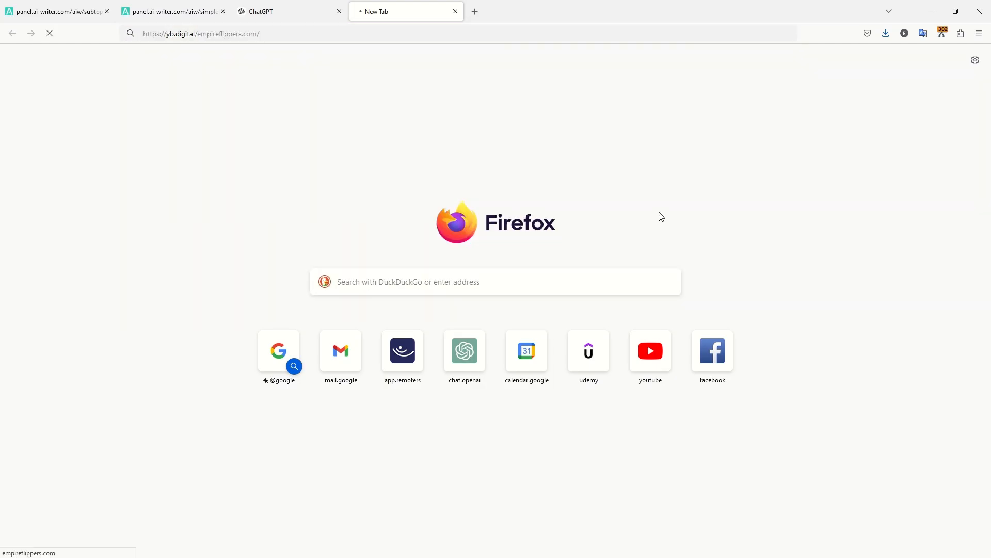
key("ctrl+w")
key("ctrl+t")
type("yb.digital/wp-admin/")
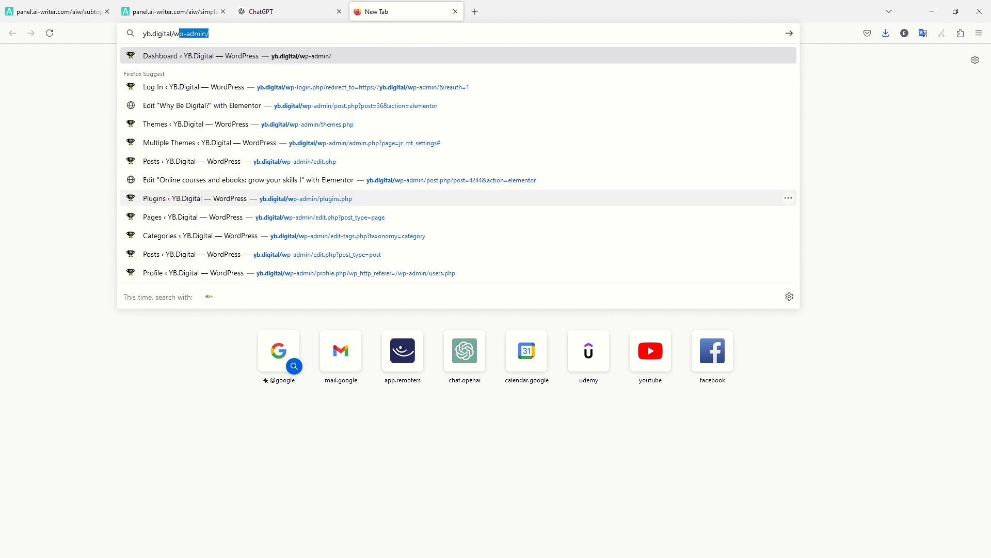
key("Return")
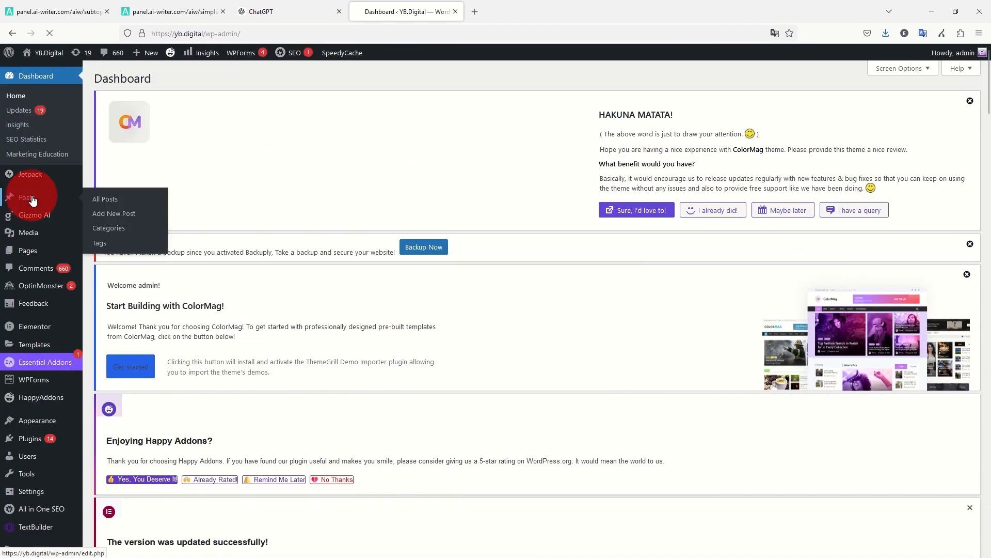
left_click(175, 11)
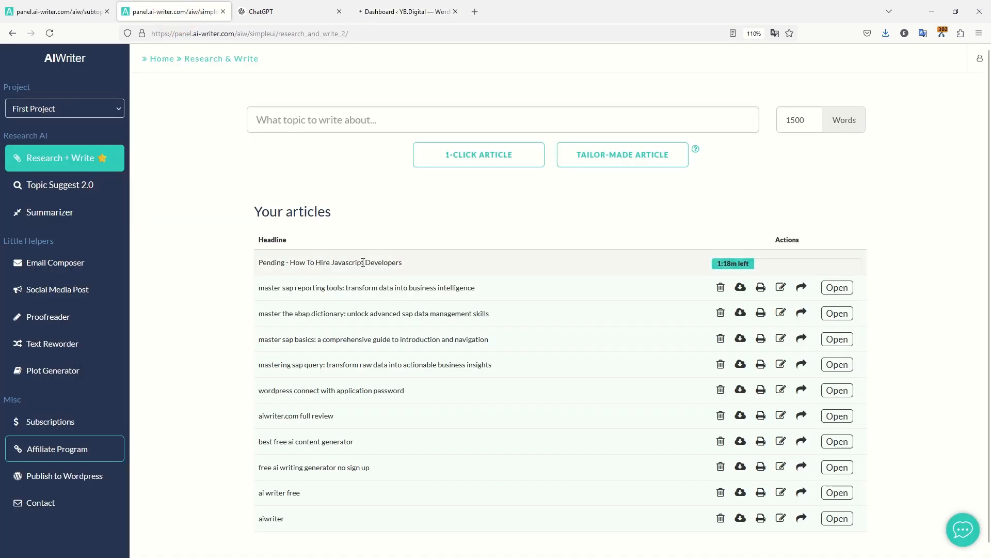
Check the pending article headline, then open a blank tab beside the WordPress dashboard.
left_click_drag(419, 263, 256, 264)
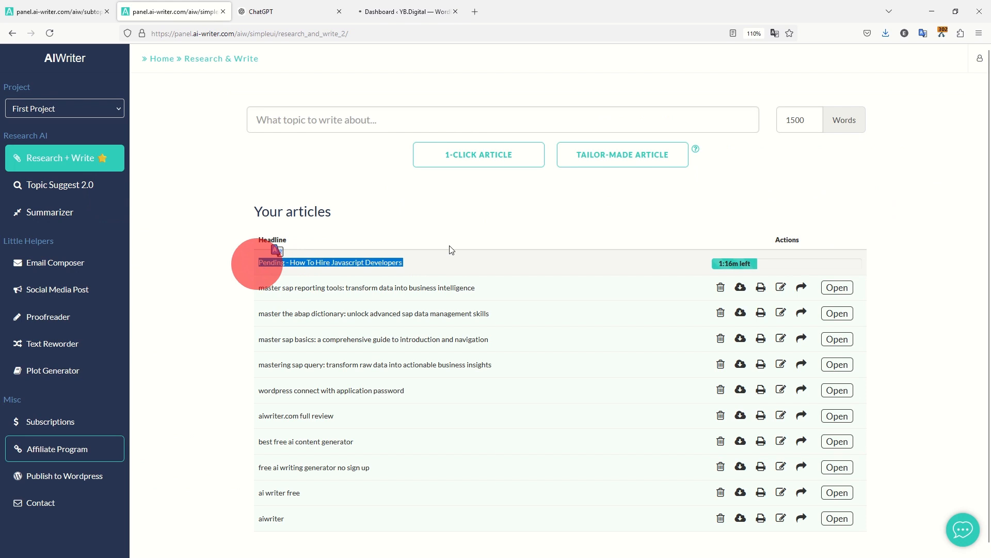
left_click(447, 217)
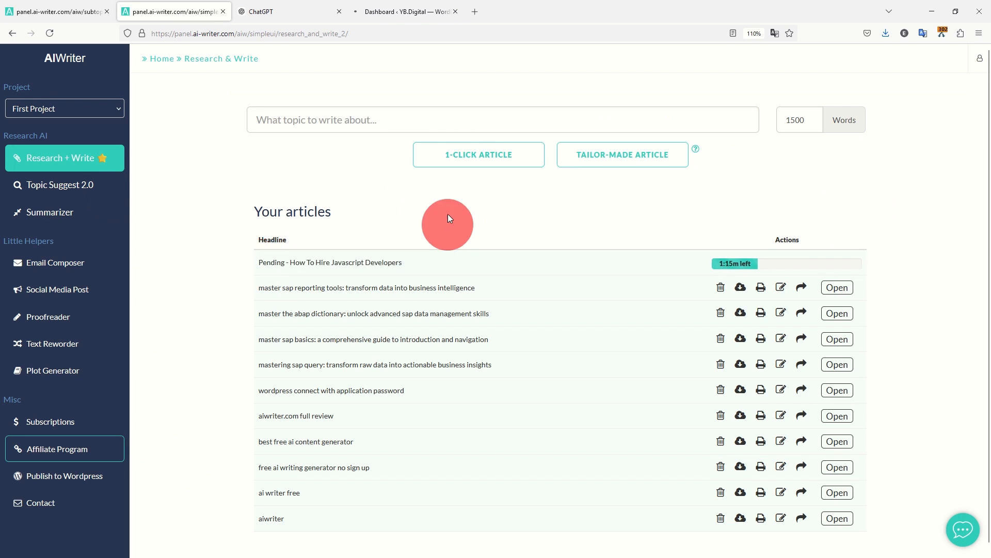
left_click(403, 11)
key("ctrl+t")
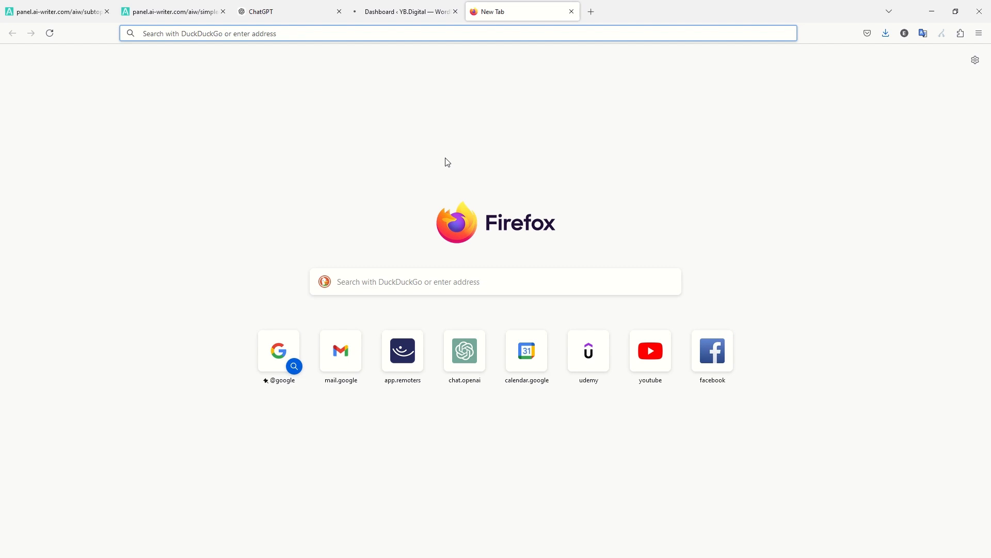
Go to DesignCap, log in with Google, and open My Designs.
type("designcap.com")
key("Return")
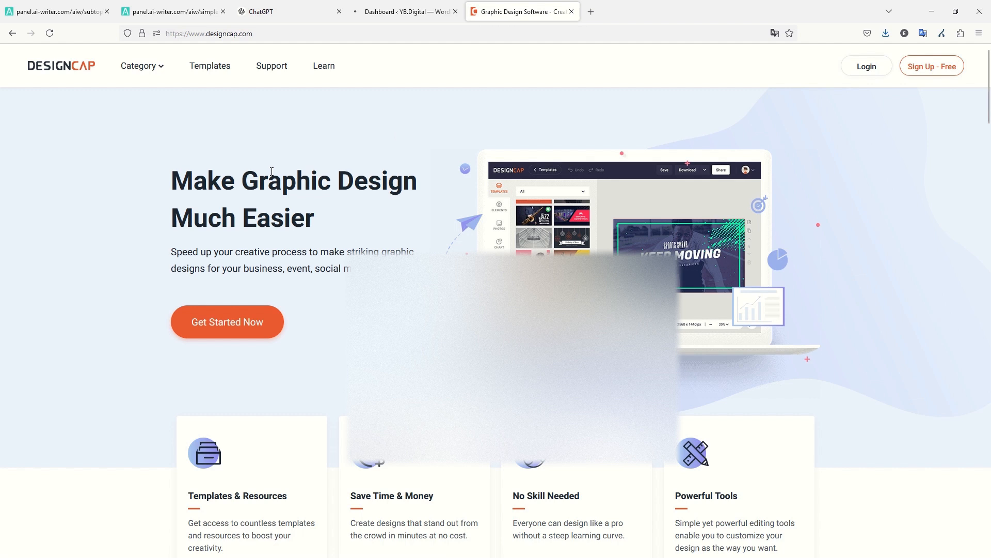
left_click(857, 67)
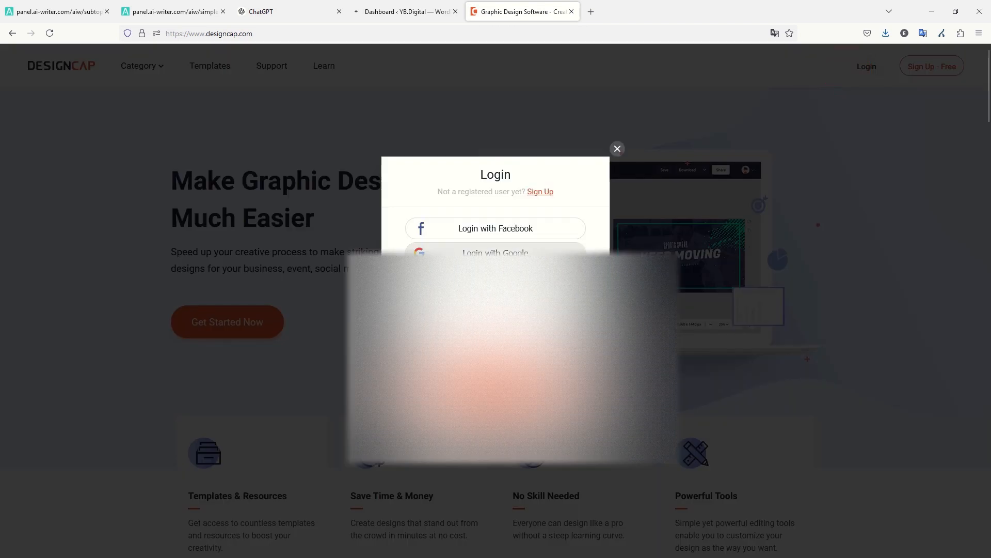
left_click(468, 250)
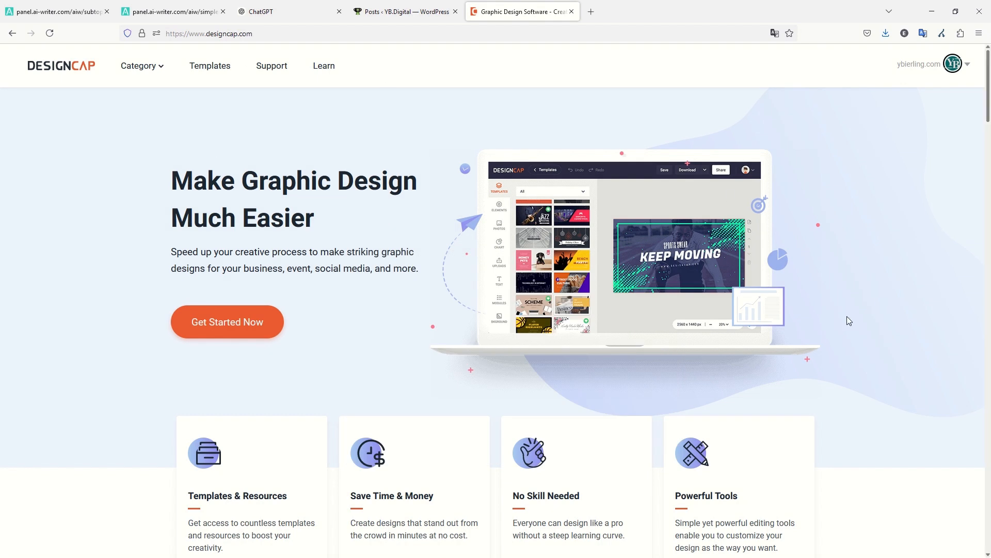
left_click(953, 63)
left_click(905, 140)
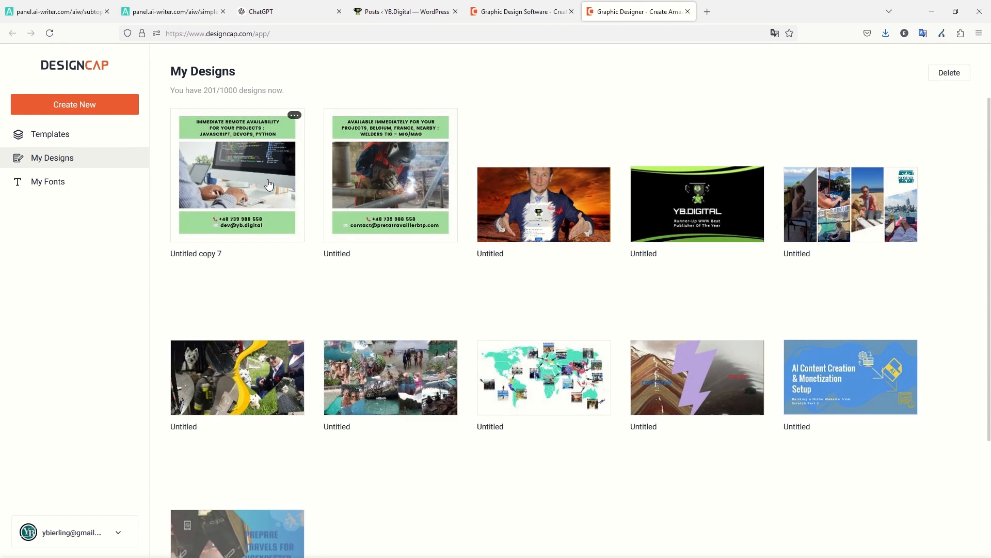
Open the 'Untitled copy 7' promo design and add ', RUBY/RAIL' after PYTHON in its headline.
left_click(264, 183)
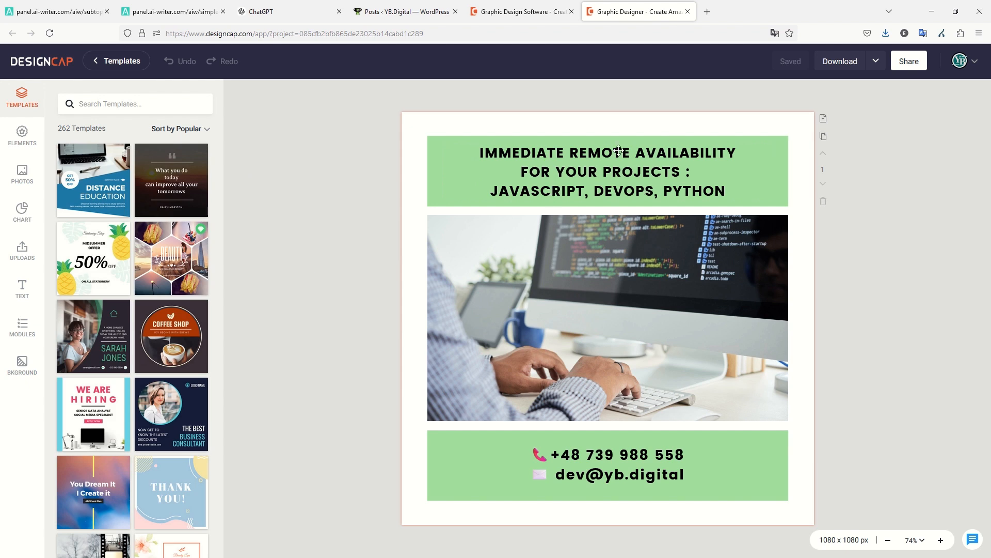
left_click(705, 195)
left_click(725, 192)
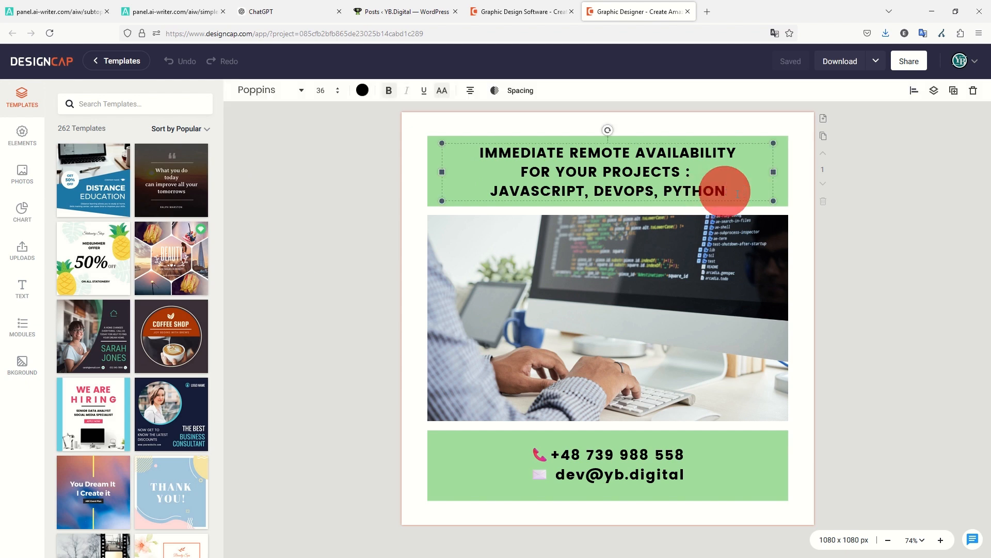
type(", RUB")
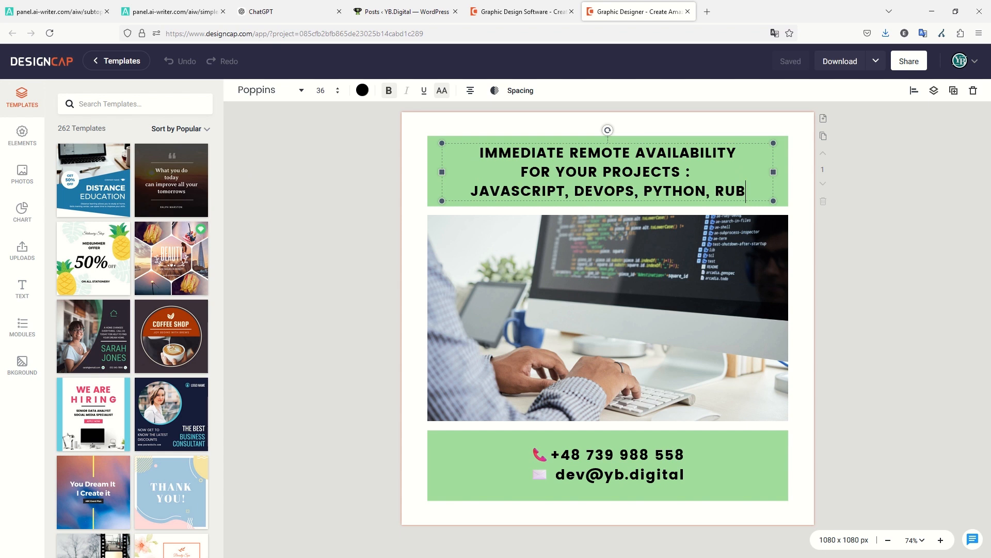
type("Y")
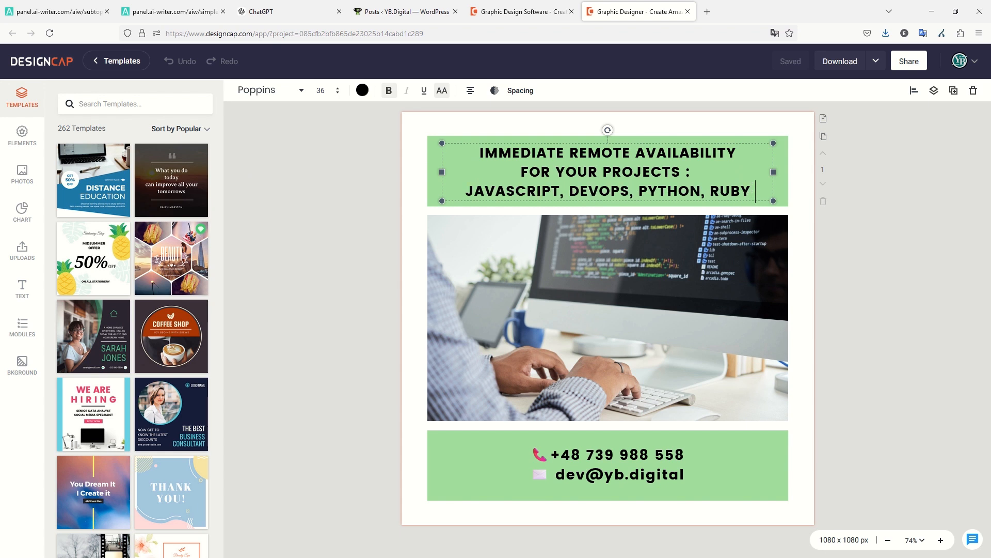
type("/RAIL")
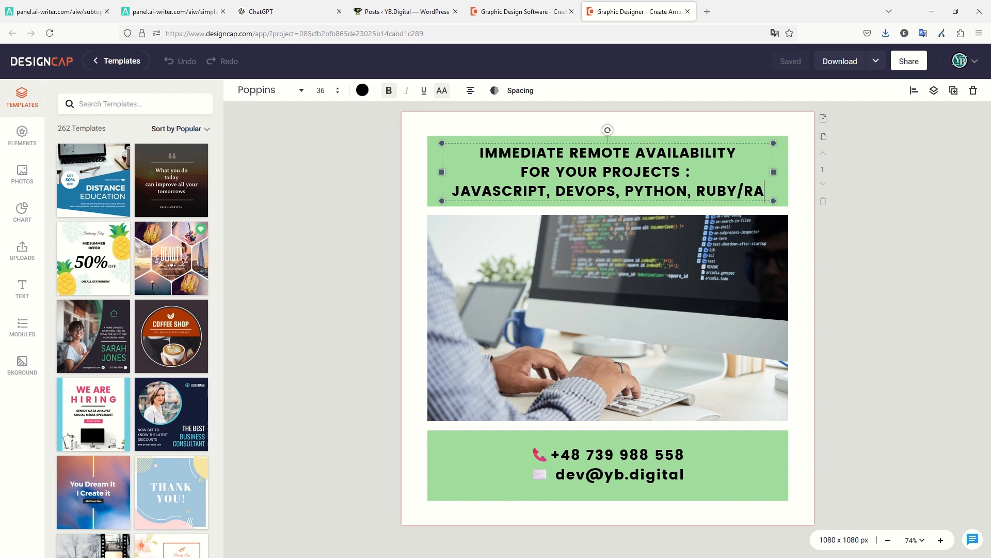
Download the design as temp.jpg to Downloads, replacing the existing file.
left_click(876, 62)
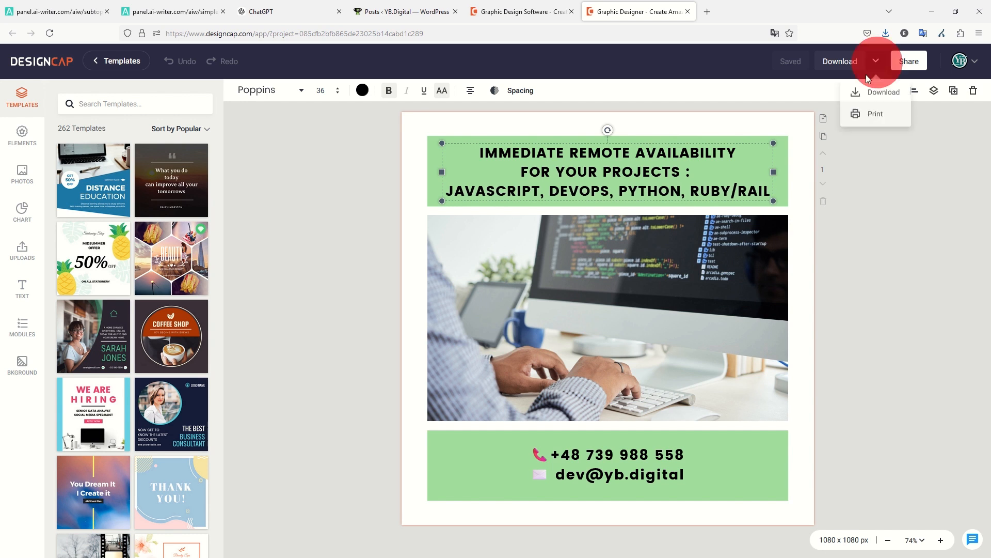
left_click(859, 89)
left_click(818, 239)
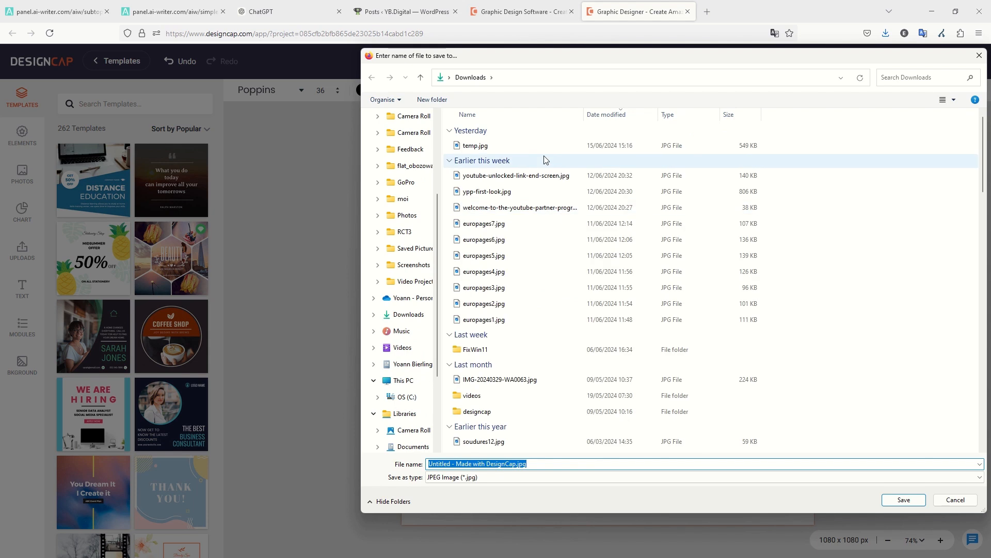
left_click(531, 145)
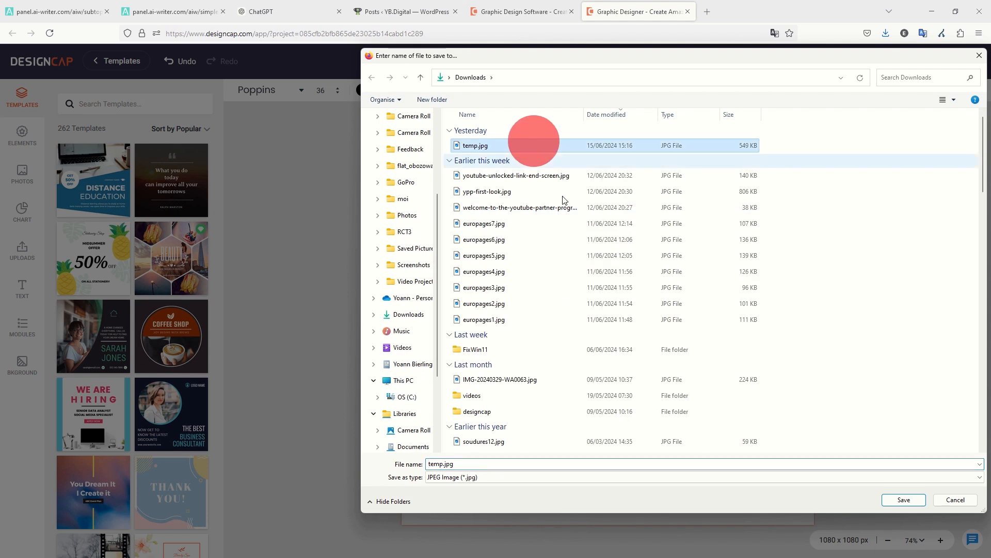
left_click(904, 500)
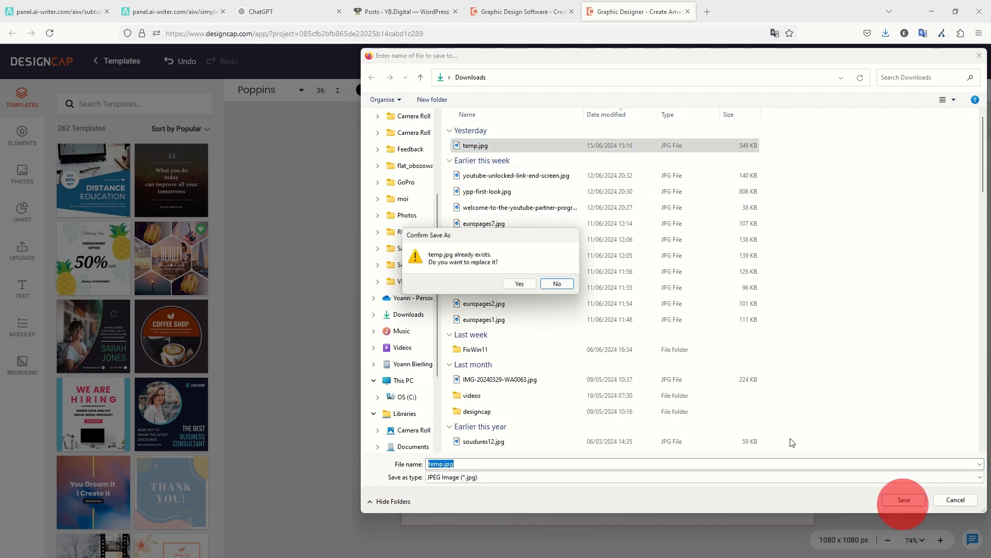
left_click(520, 284)
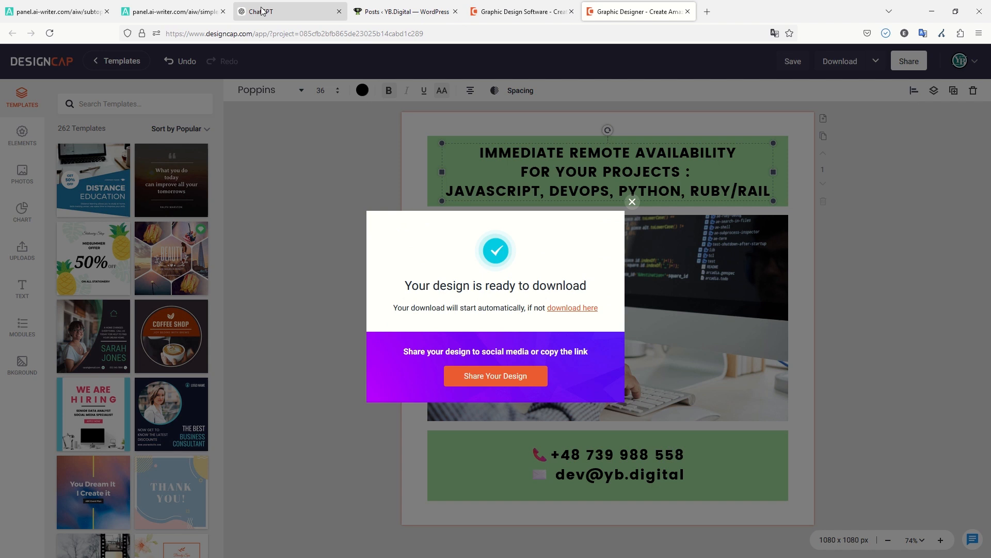
left_click(191, 12)
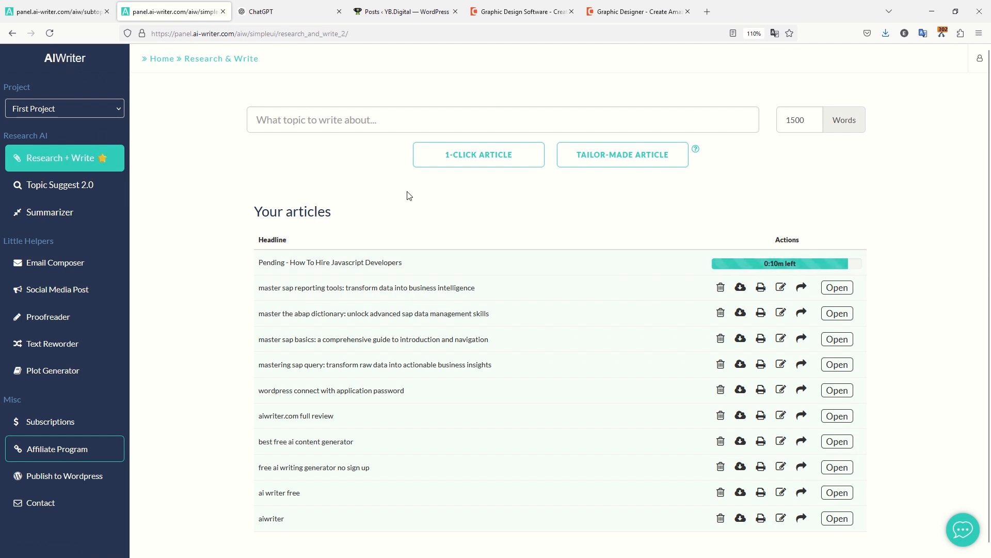
Bring up the YB.Digital WordPress Posts admin list while the article keeps generating.
left_click(387, 11)
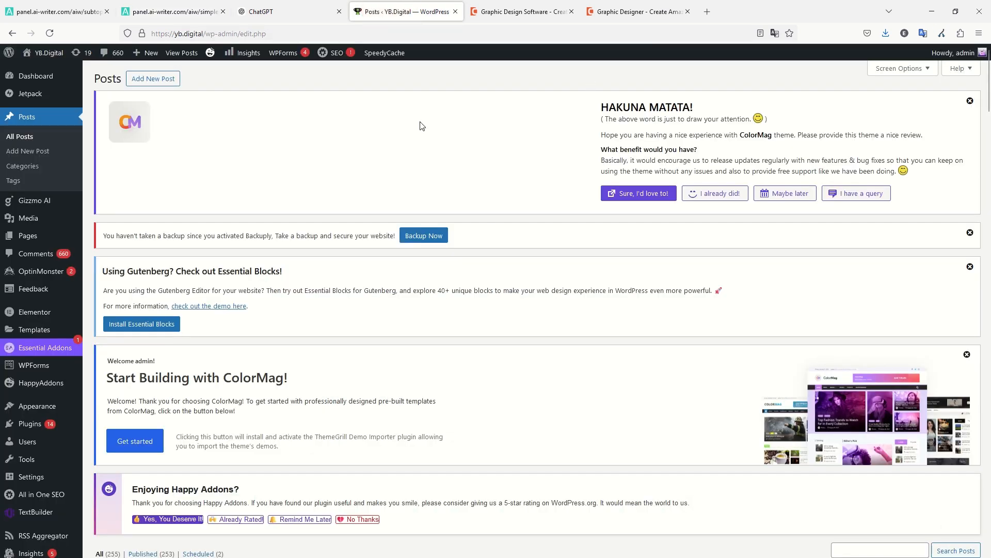
Return to AIWriter's Research & Write list, where the Javascript developers article is now finished.
left_click(172, 12)
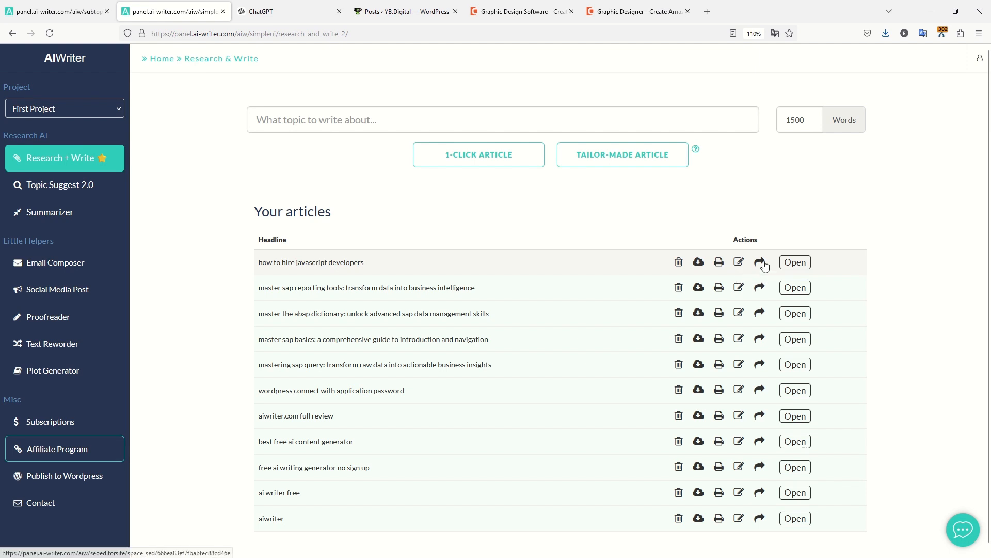
Open 'How To Hire Javascript Developers' in the SEO Editor and read through its text.
left_click(740, 262)
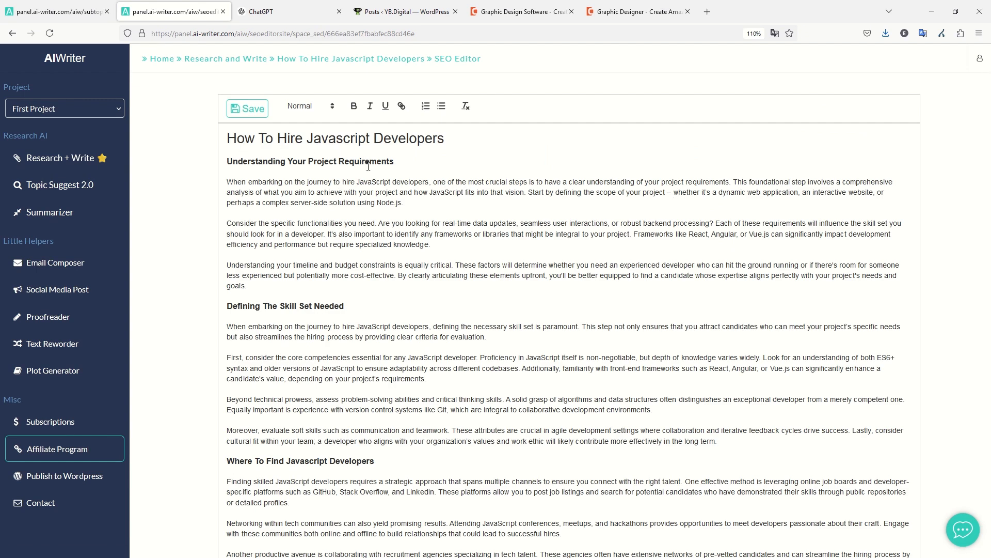
left_click_drag(345, 306, 356, 275)
scroll(309, 300, "down", 3)
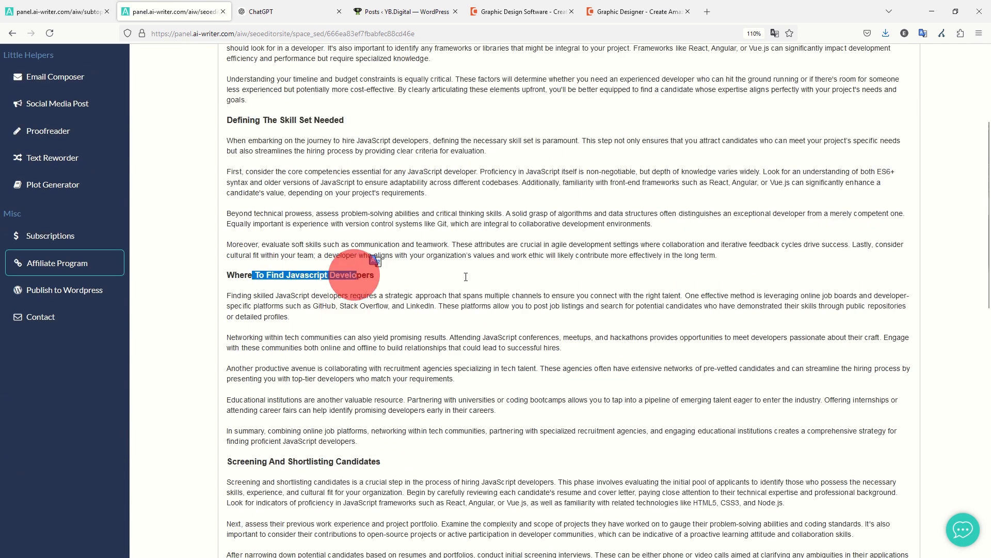
scroll(288, 265, "down", 3)
left_click_drag(228, 242, 406, 304)
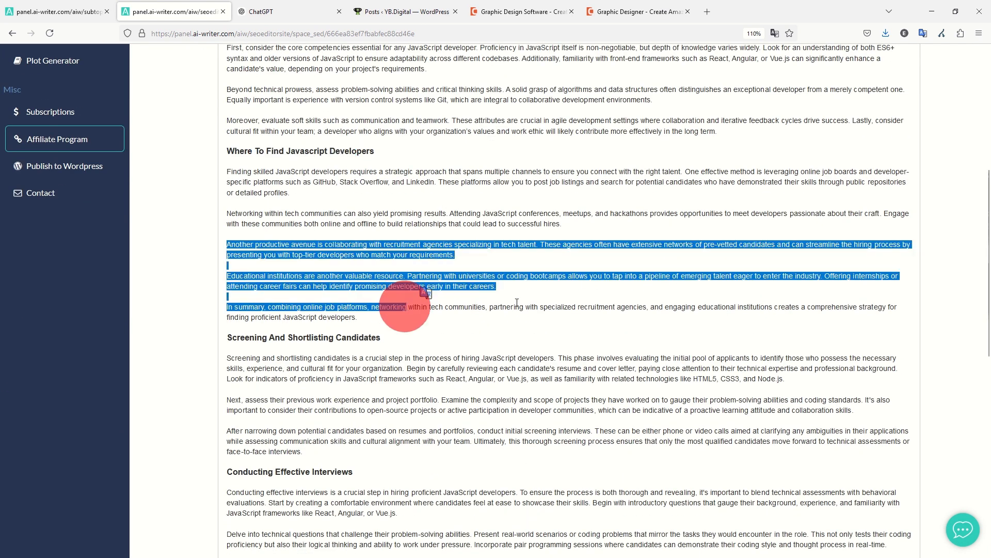
left_click(516, 304)
scroll(419, 233, "down", 2)
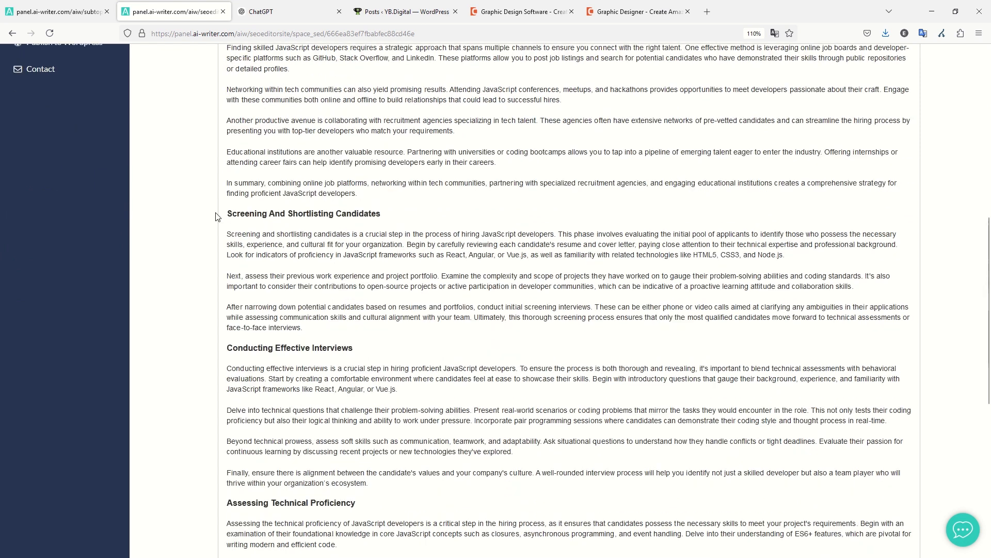
scroll(359, 239, "down", 7)
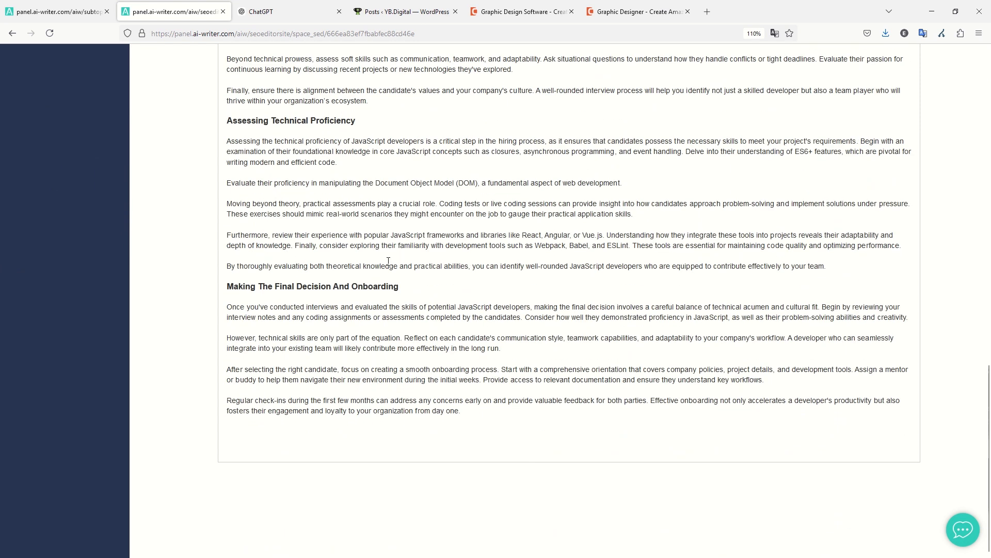
scroll(389, 261, "up", 18)
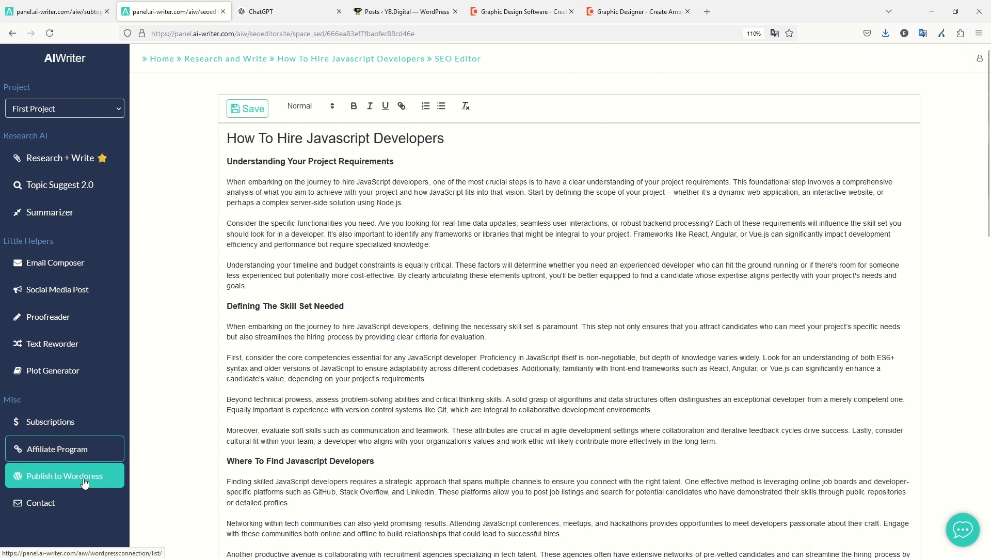
left_click(84, 476)
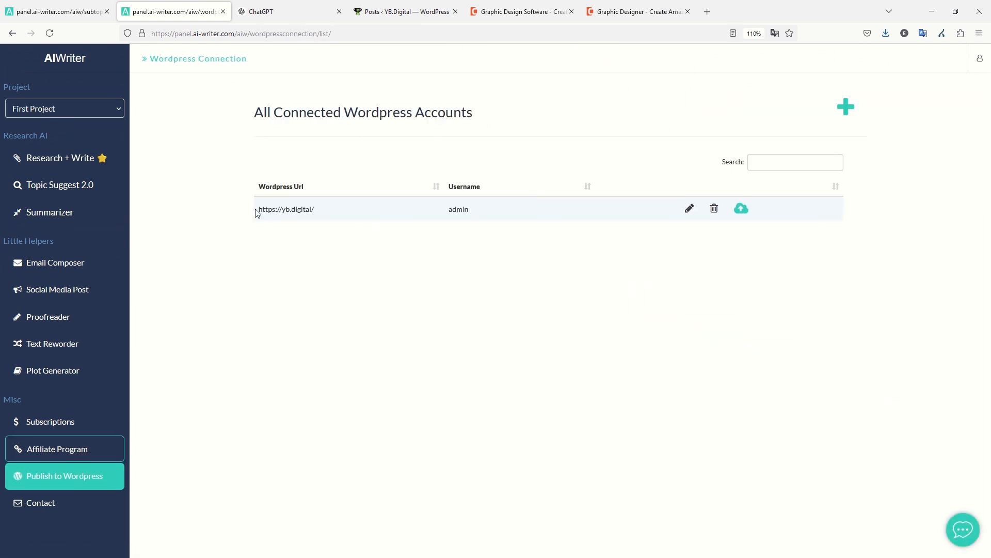
Publish 'How To Hire Javascript Developers' to yb.digital as a draft under the Digitalization category.
left_click(739, 212)
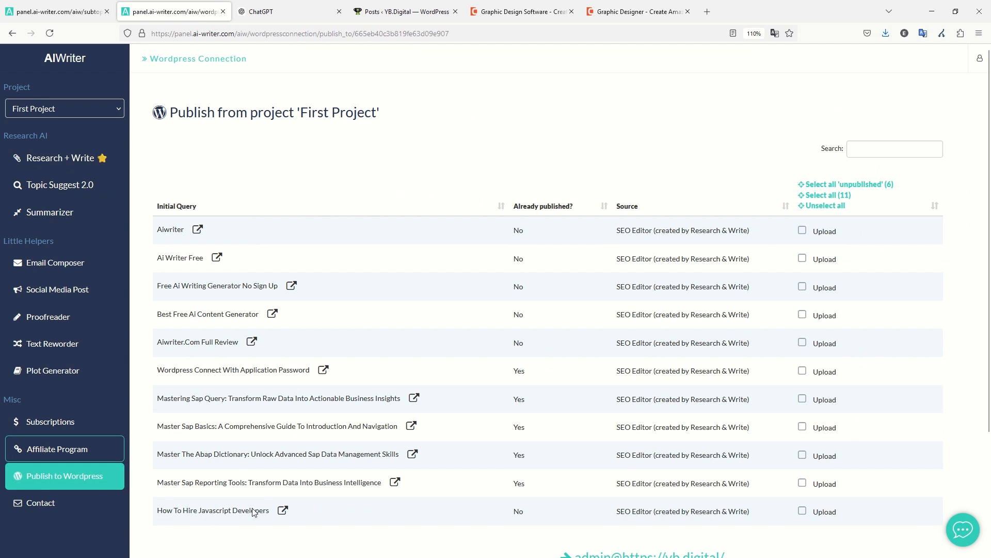
left_click(801, 511)
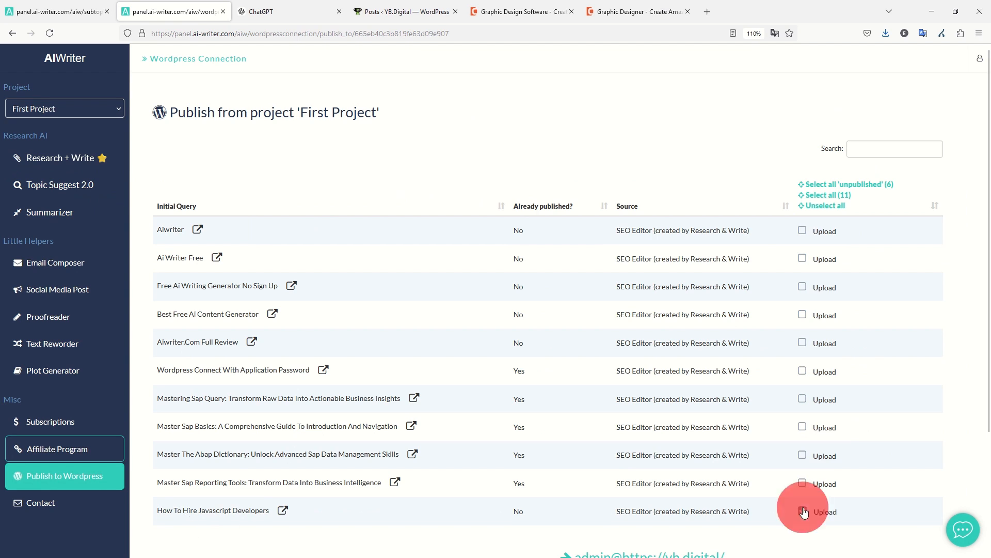
scroll(605, 422, "down", 3)
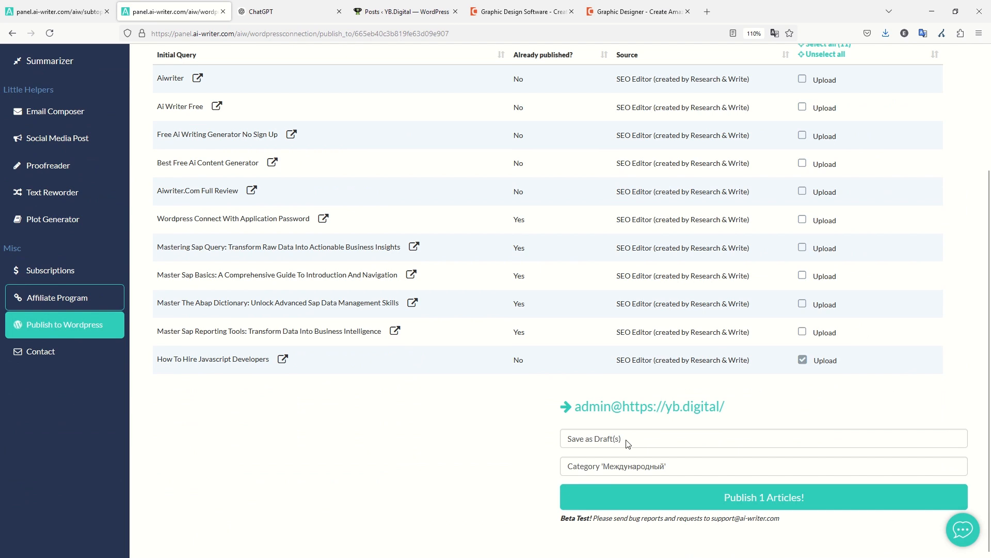
left_click(633, 467)
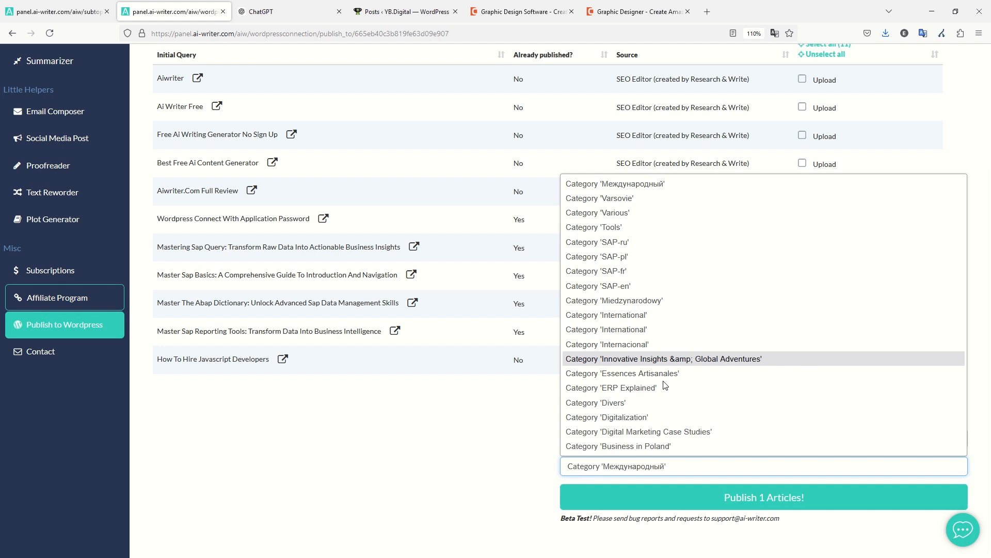
left_click(663, 416)
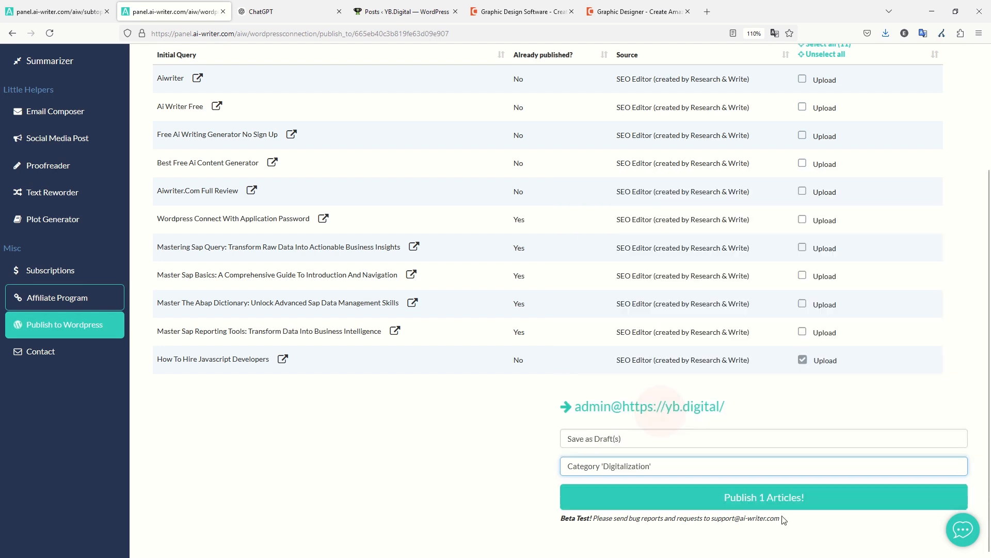
left_click(770, 497)
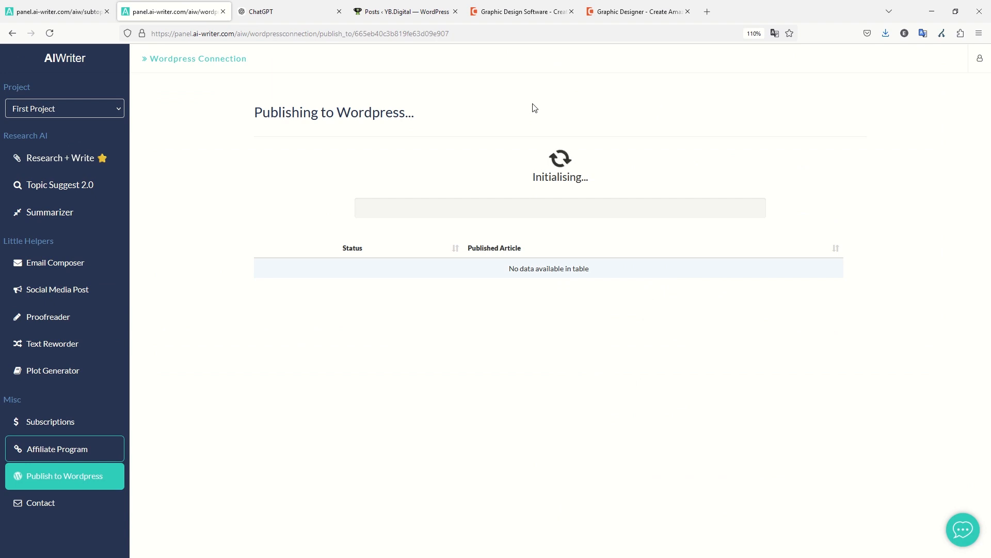
Open the new 'How To Hire Javascript Developers' draft from WordPress All Posts to check it.
left_click(398, 11)
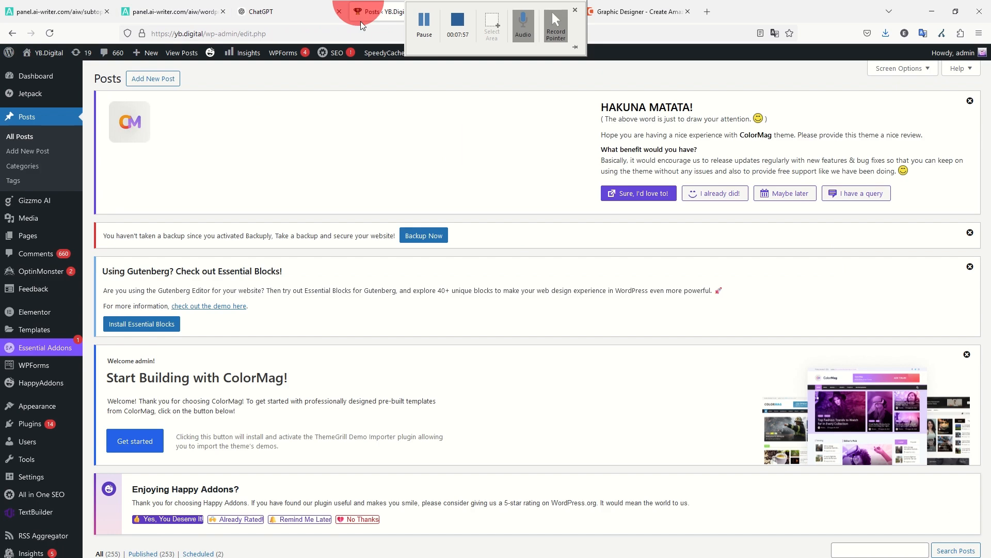
left_click(23, 139)
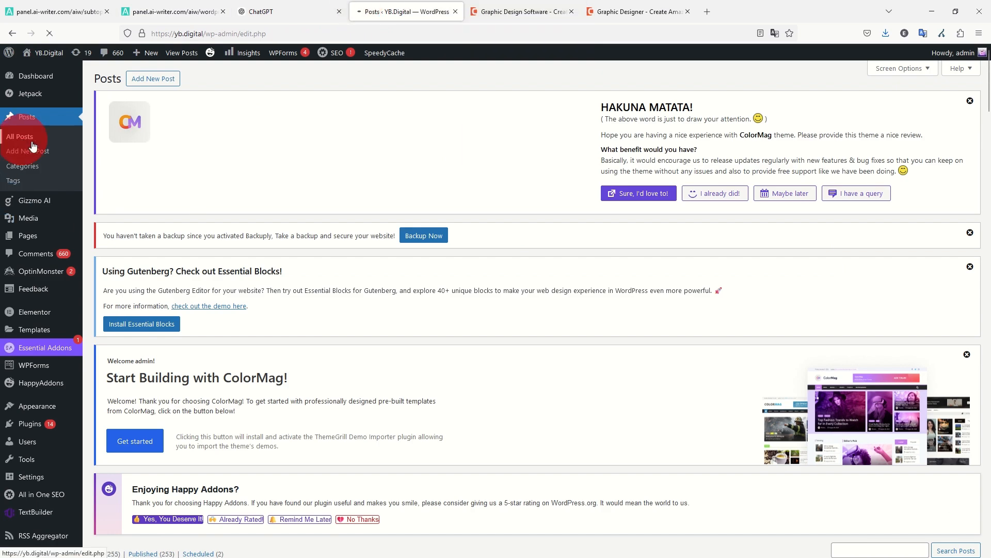
scroll(413, 210, "down", 2)
scroll(413, 210, "down", 3)
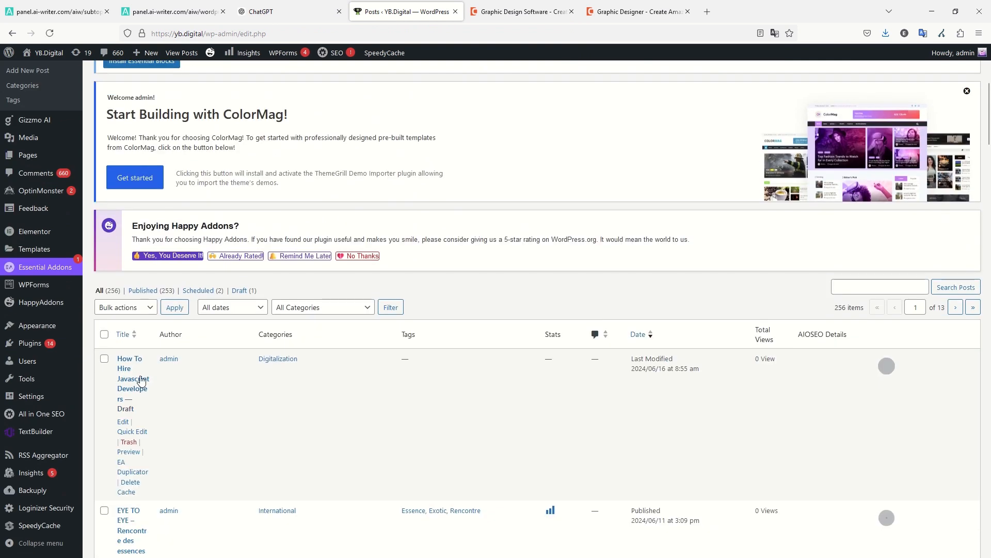
left_click(123, 422)
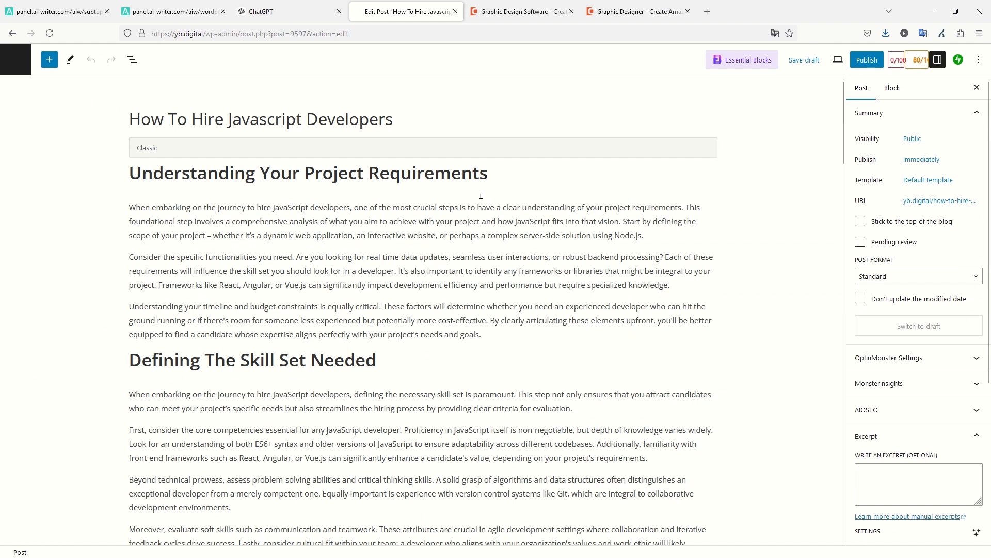
scroll(292, 164, "down", 10)
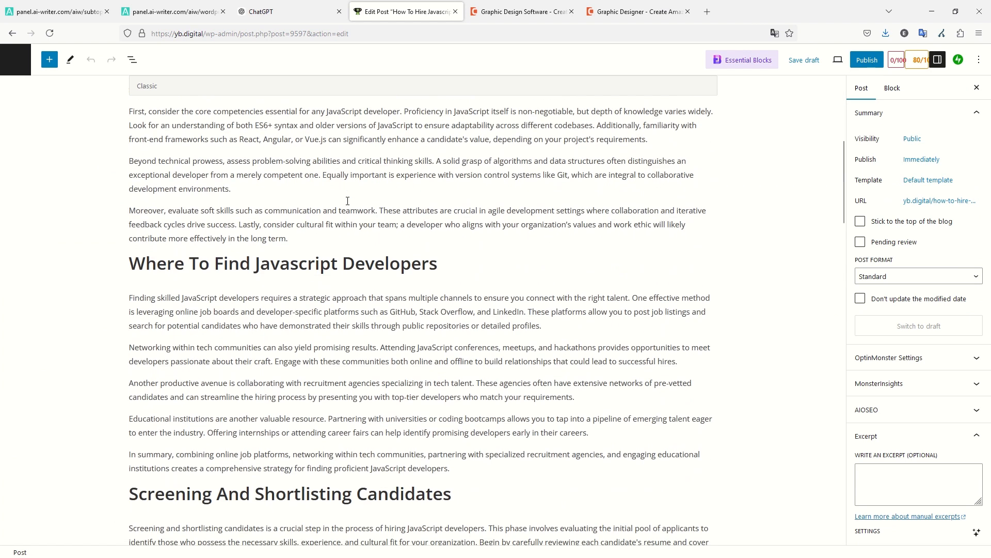
left_click(188, 11)
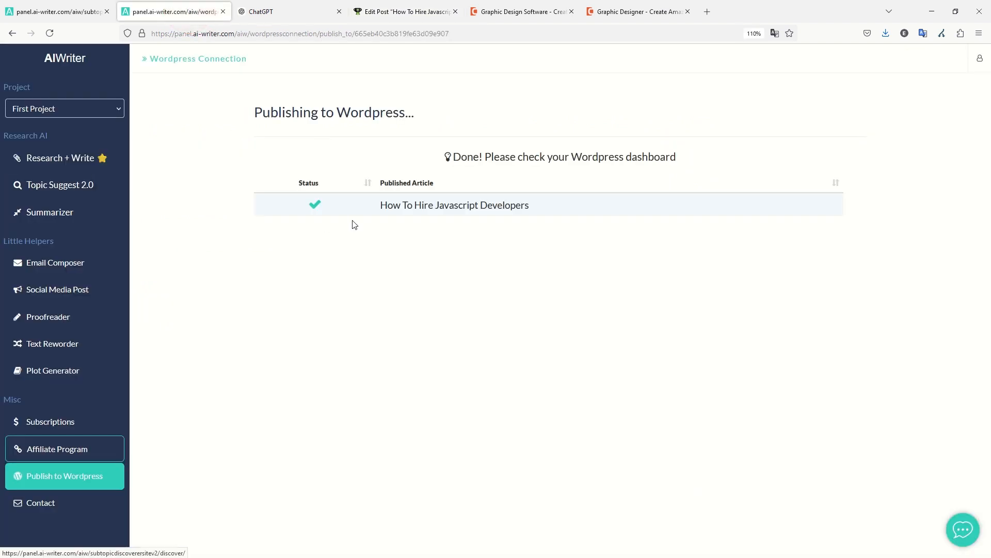
Download the 'how to hire javascript developers' article from the Research & Write list as a .txt file.
left_click(419, 207)
left_click(74, 165)
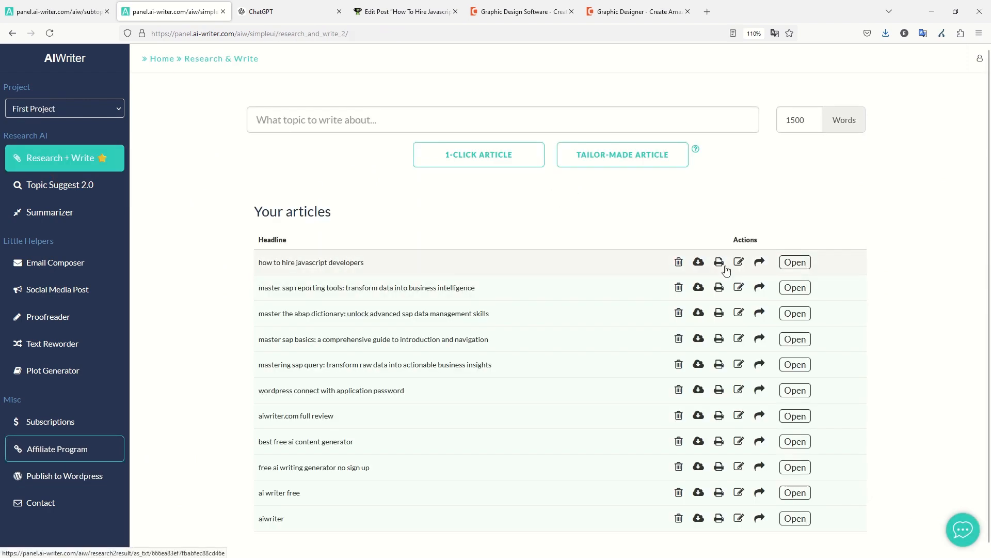
left_click(699, 264)
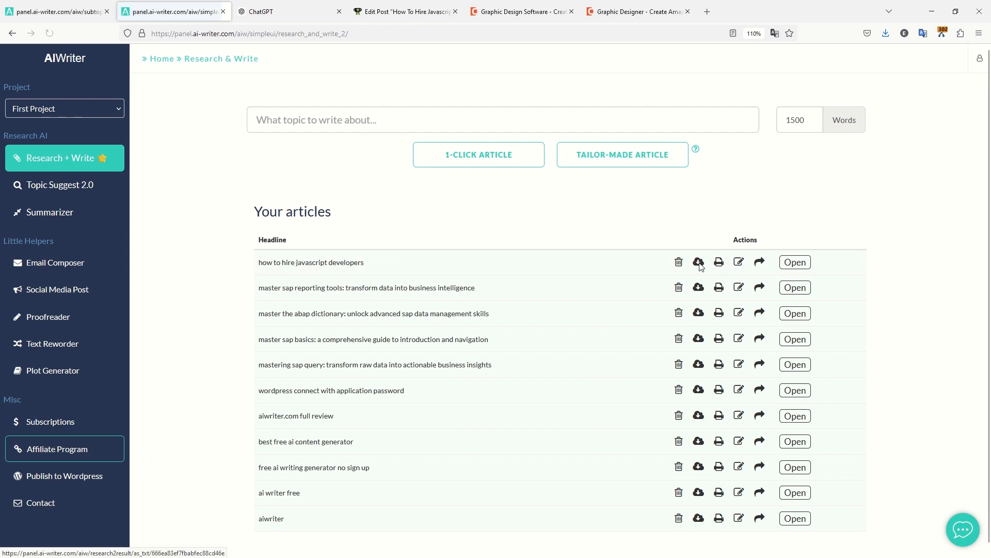
key("Return")
left_click(699, 262)
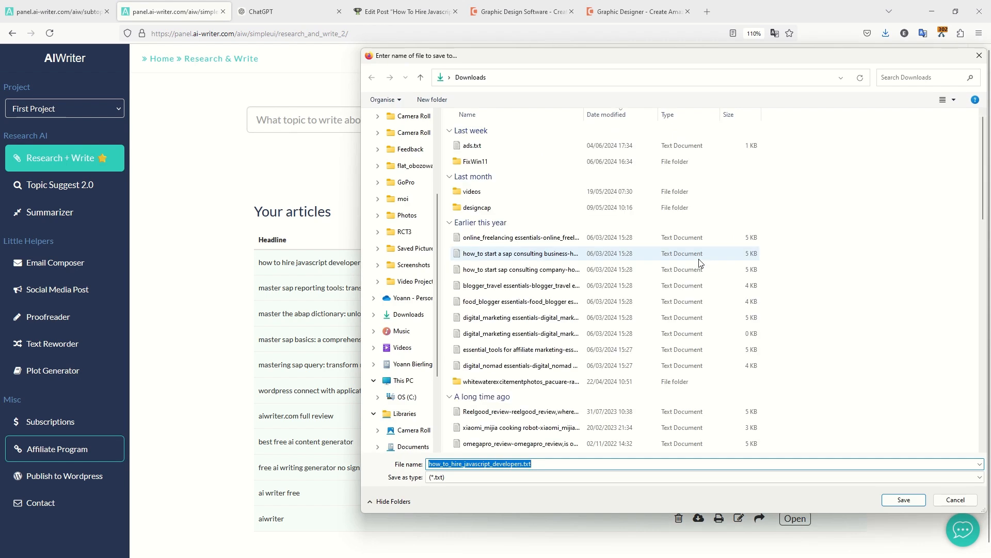
Save how_to_hire_javascript_developers.txt to Downloads and open the article down to its References.
key("Return")
left_click(320, 266)
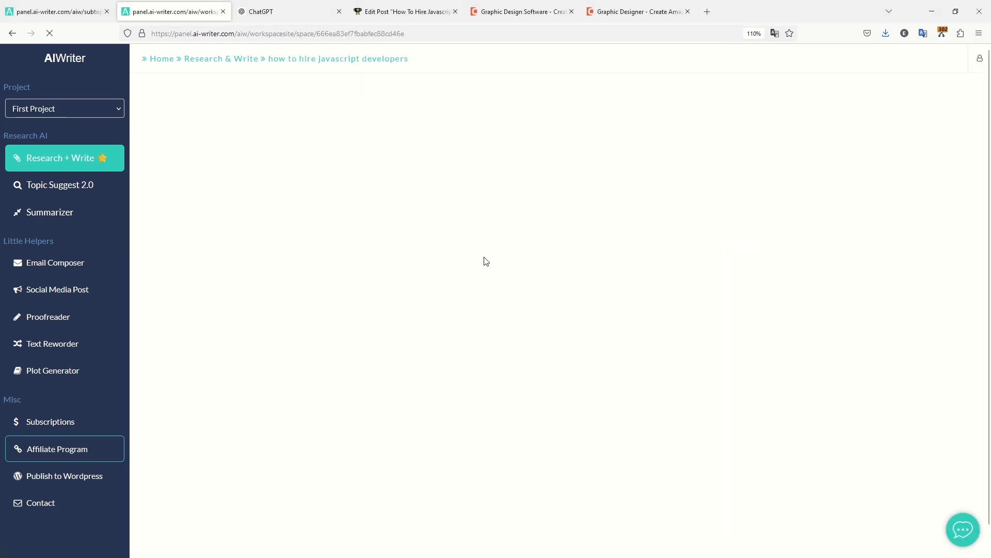
scroll(531, 265, "down", 4)
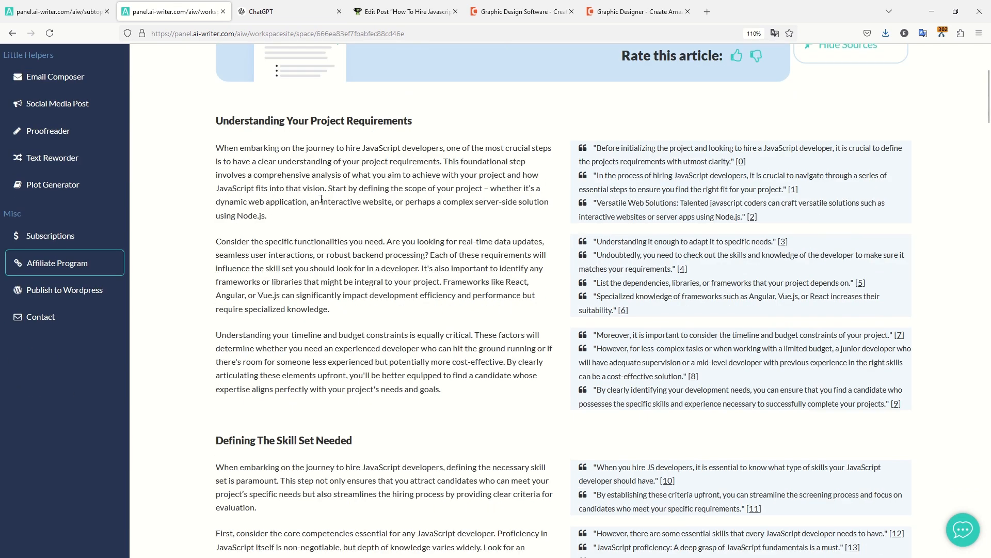
left_click_drag(364, 175, 506, 188)
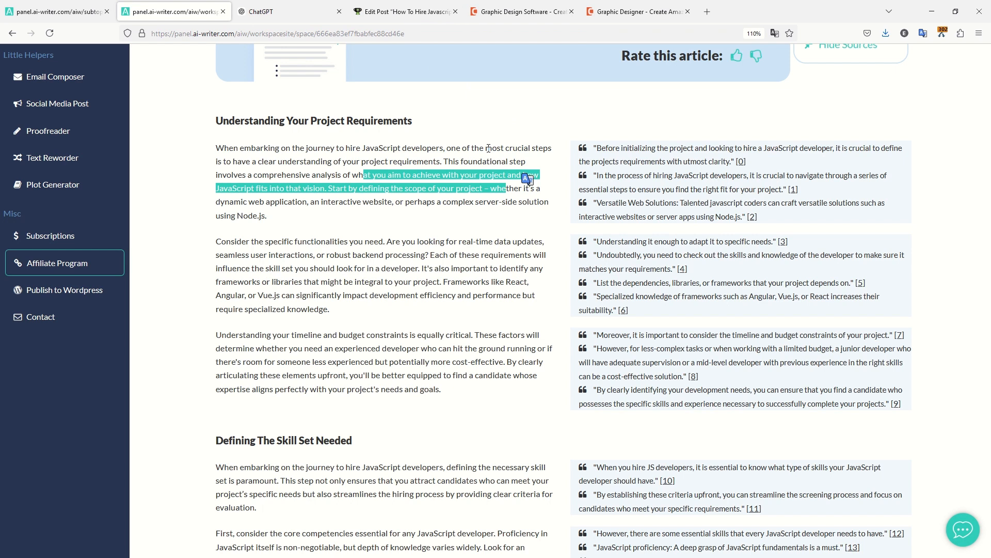
scroll(489, 148, "down", 20)
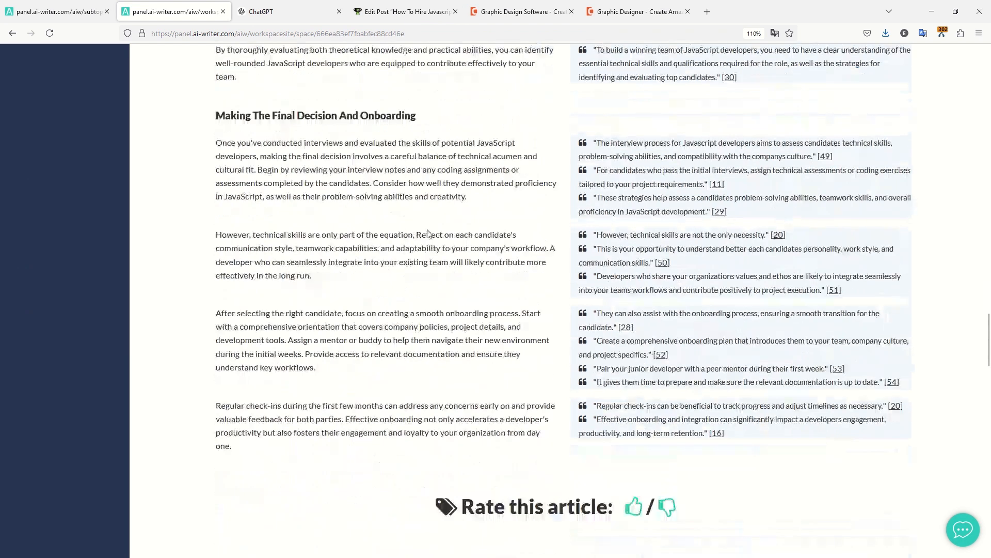
scroll(431, 232, "down", 7)
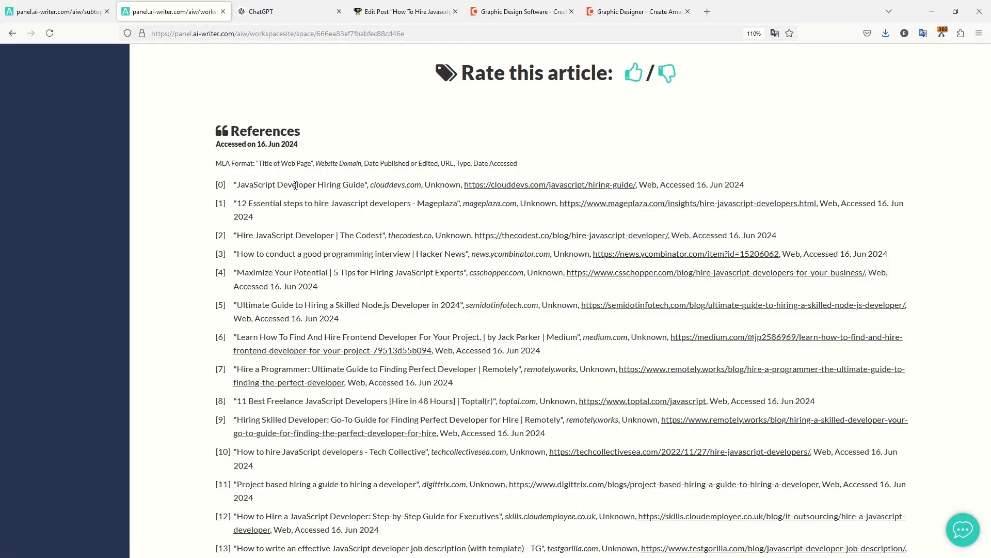
Copy the link of reference [0], the clouddevs hiring guide.
right_click(580, 187)
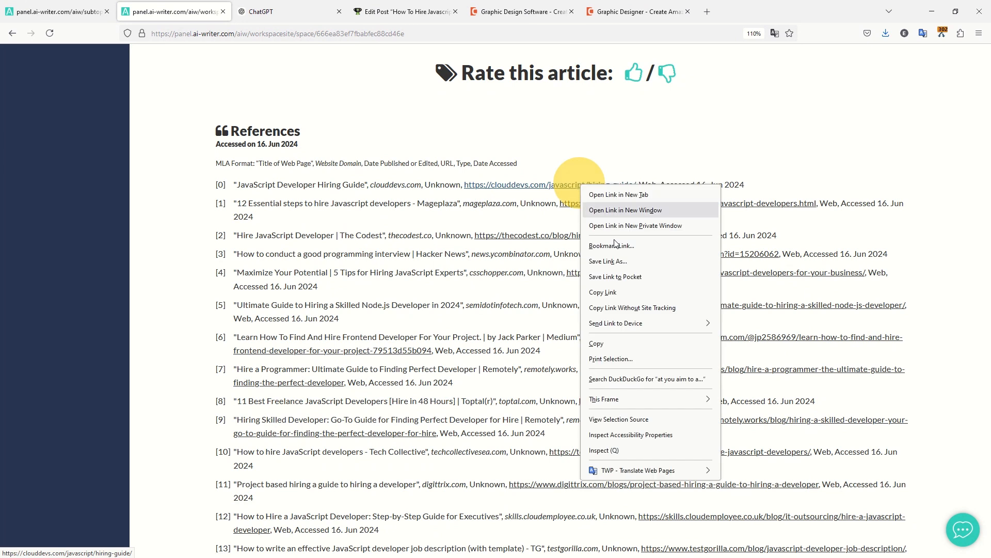
left_click(624, 292)
left_click_drag(241, 184, 368, 184)
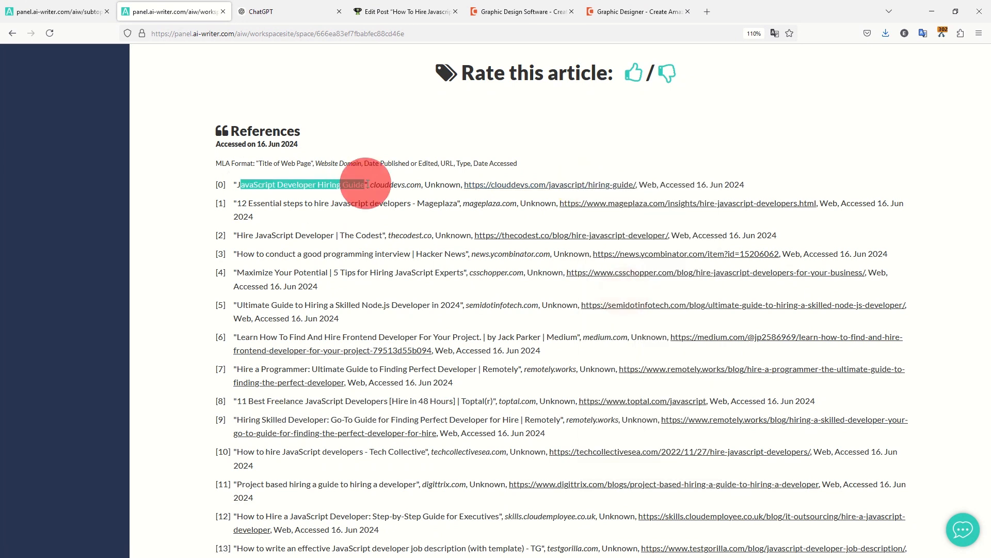
left_click(398, 11)
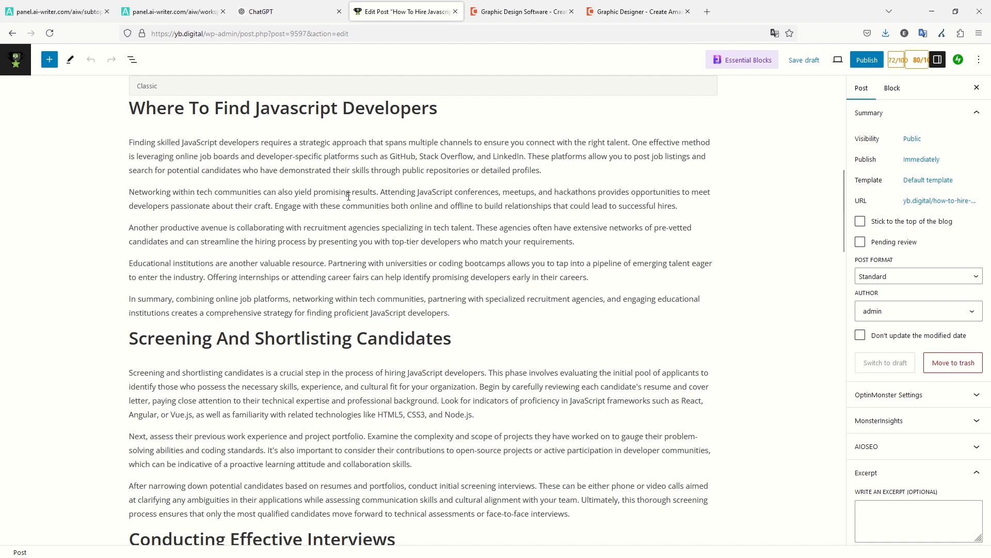
Link 'hire JavaScript developers' in the skill-set section to the clouddevs guide, opening in a new tab.
key("ctrl+f")
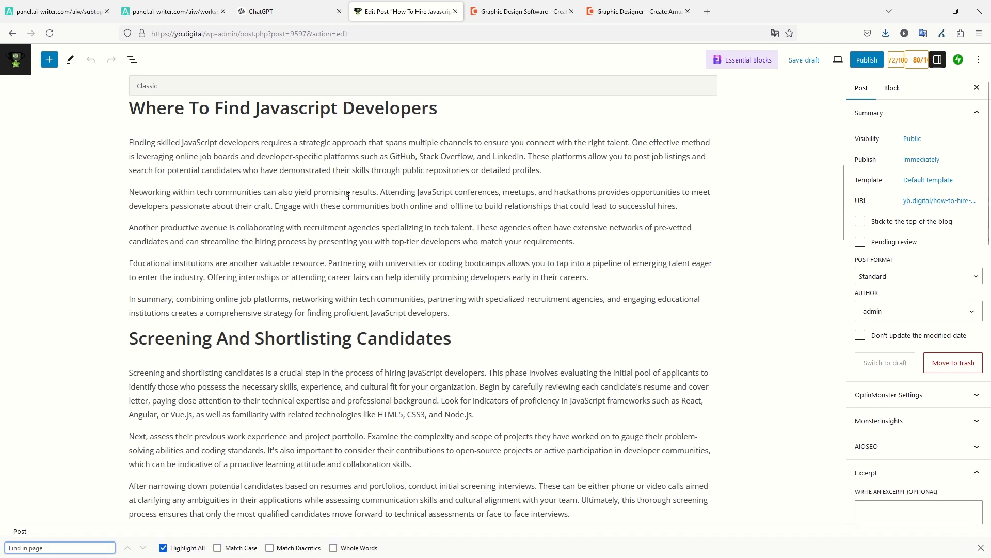
type("deve")
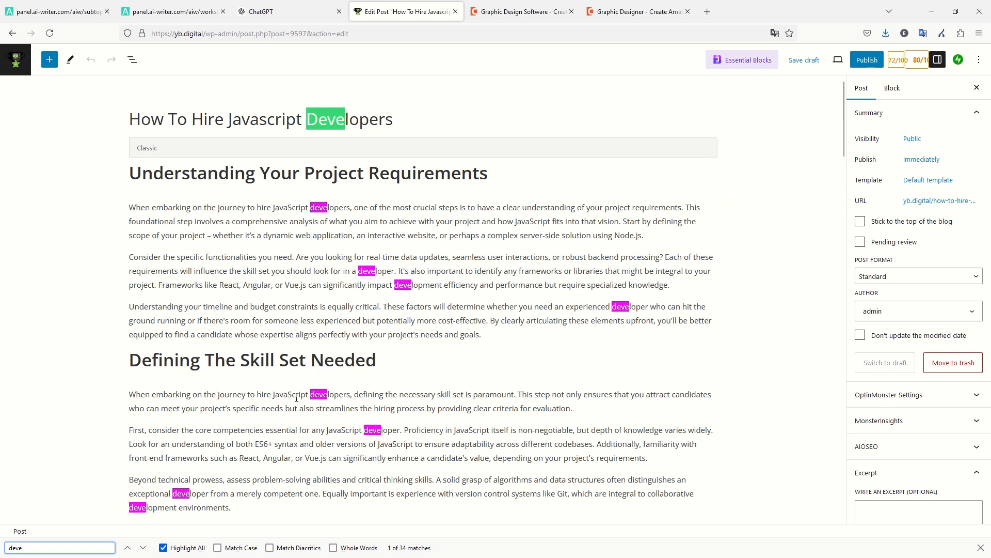
left_click_drag(256, 395, 351, 395)
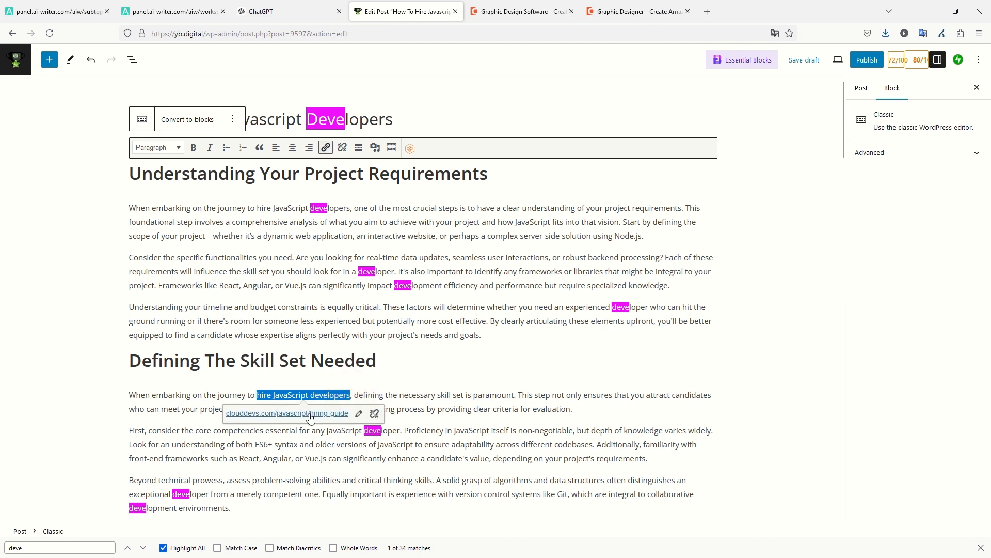
left_click(359, 413)
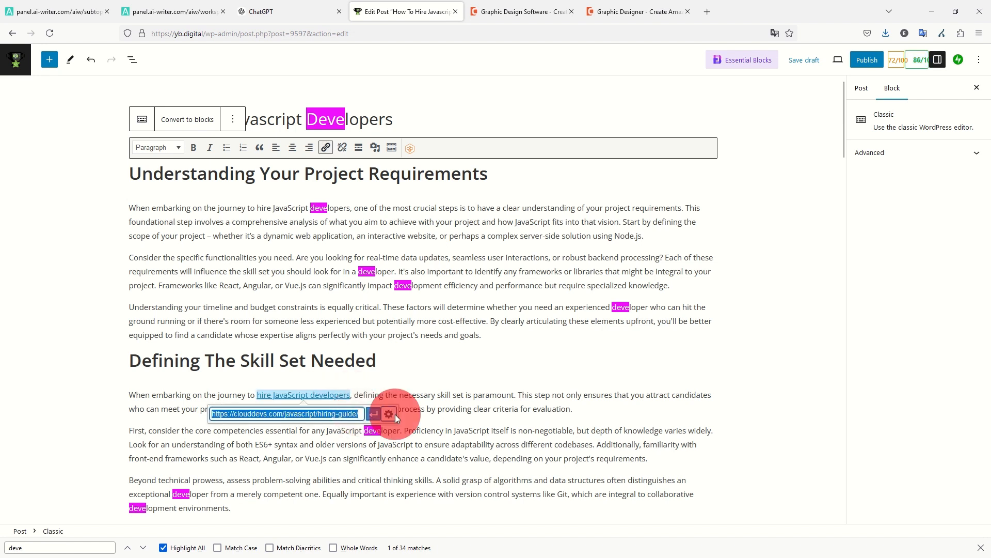
left_click(389, 413)
left_click(441, 237)
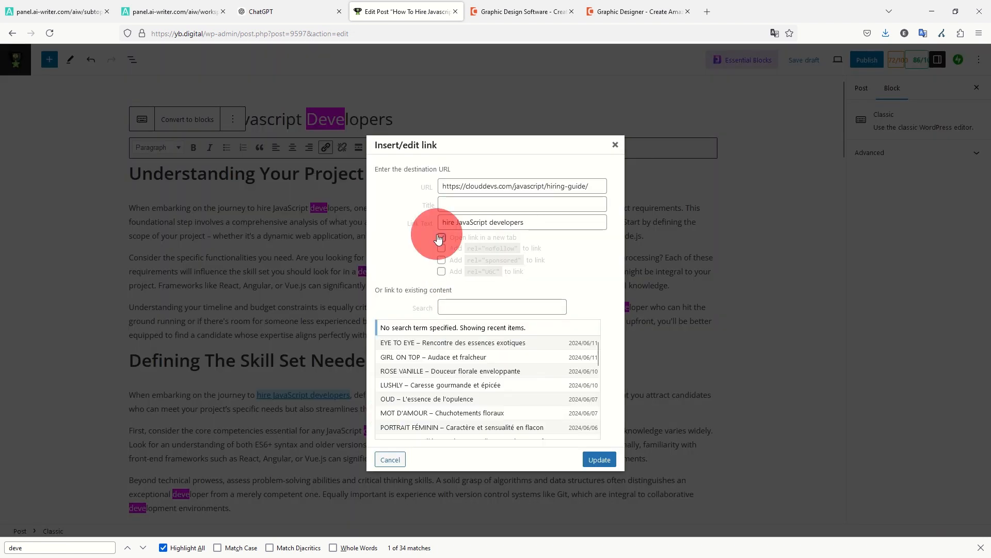
left_click(609, 468)
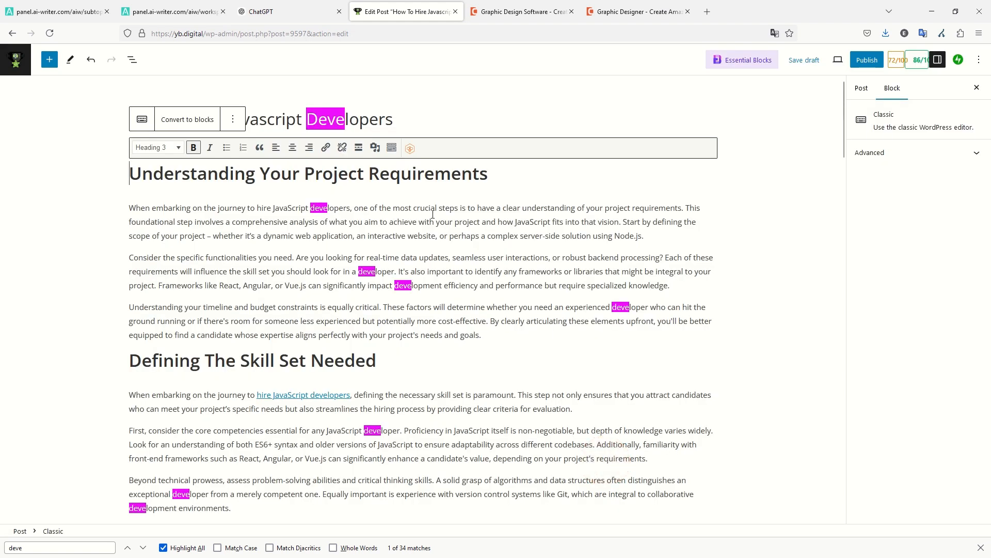
Copy the LinkedIn link of reference [23], the RebelLink guide to hiring JavaScript developers.
left_click(172, 11)
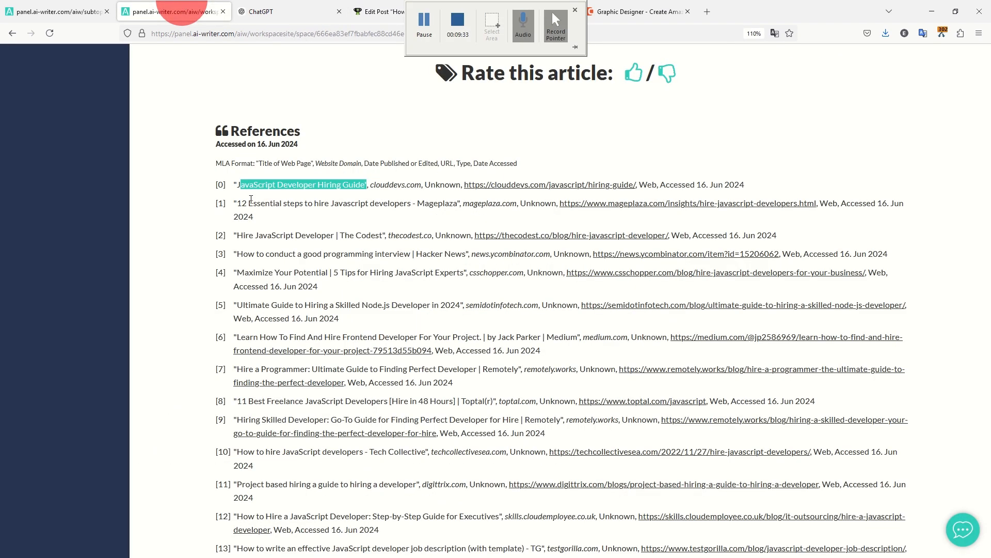
scroll(561, 251, "down", 2)
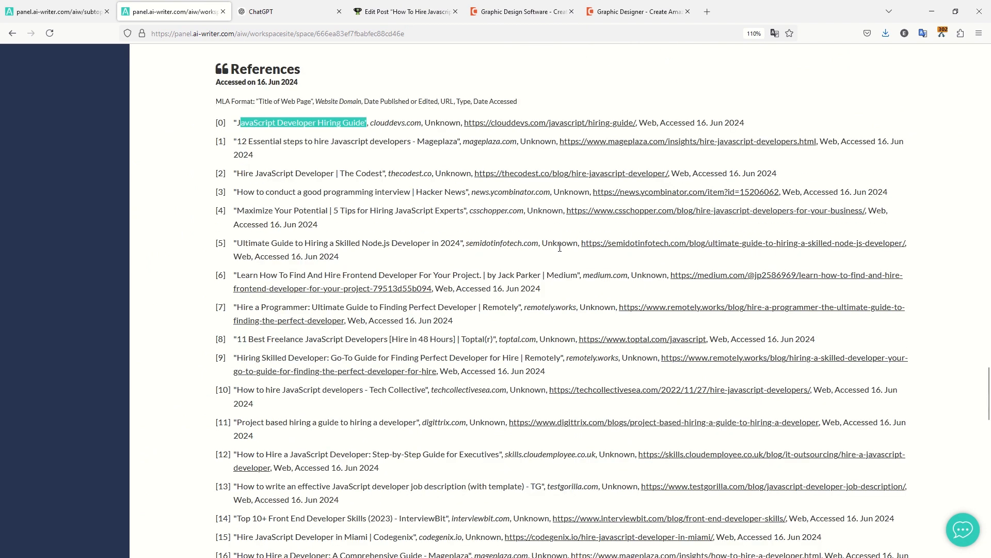
scroll(552, 228, "down", 2)
scroll(554, 227, "down", 2)
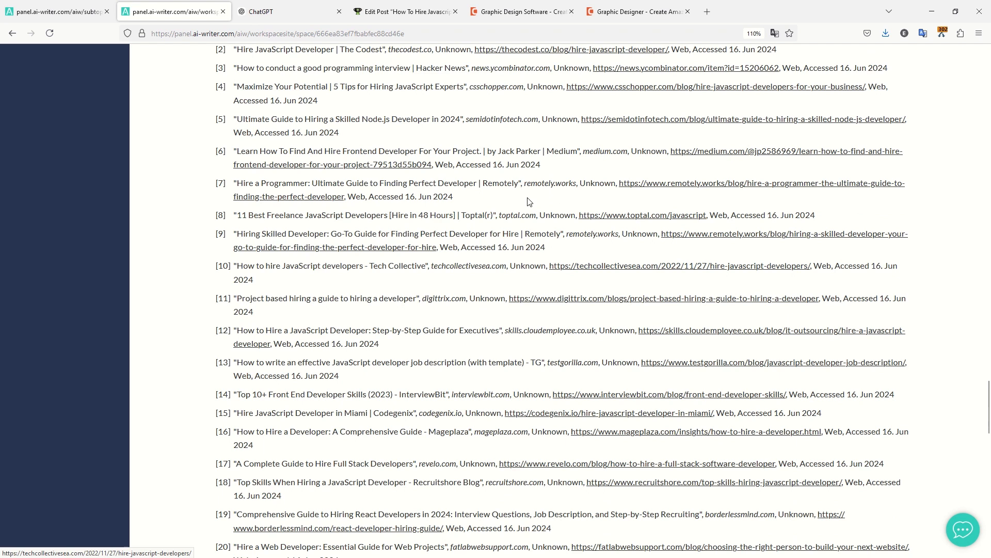
scroll(513, 202, "down", 2)
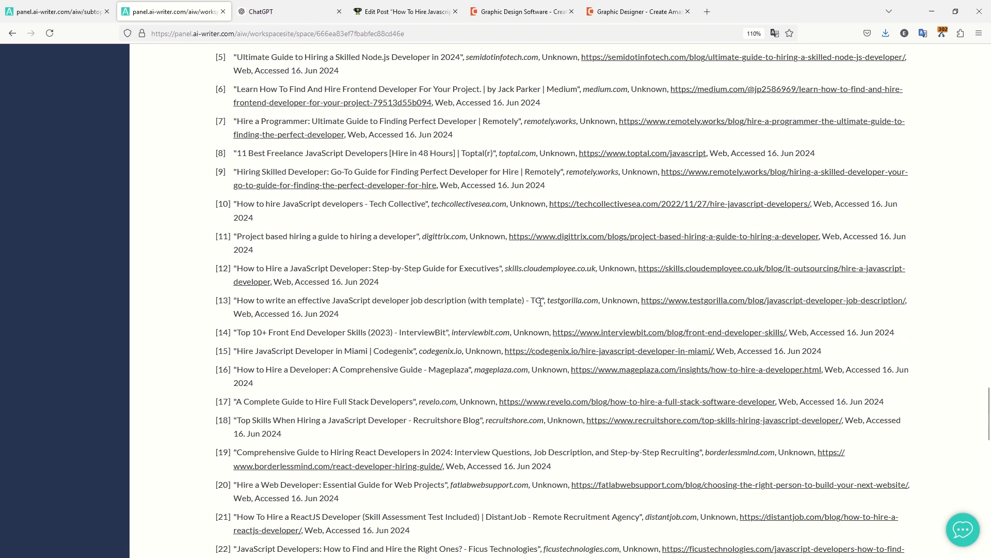
scroll(533, 271, "down", 2)
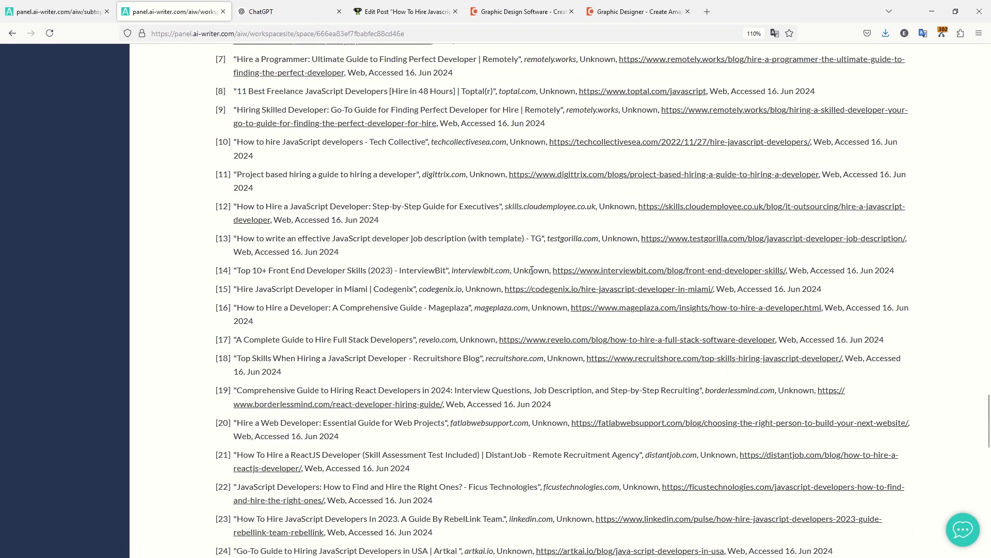
scroll(510, 281, "down", 4)
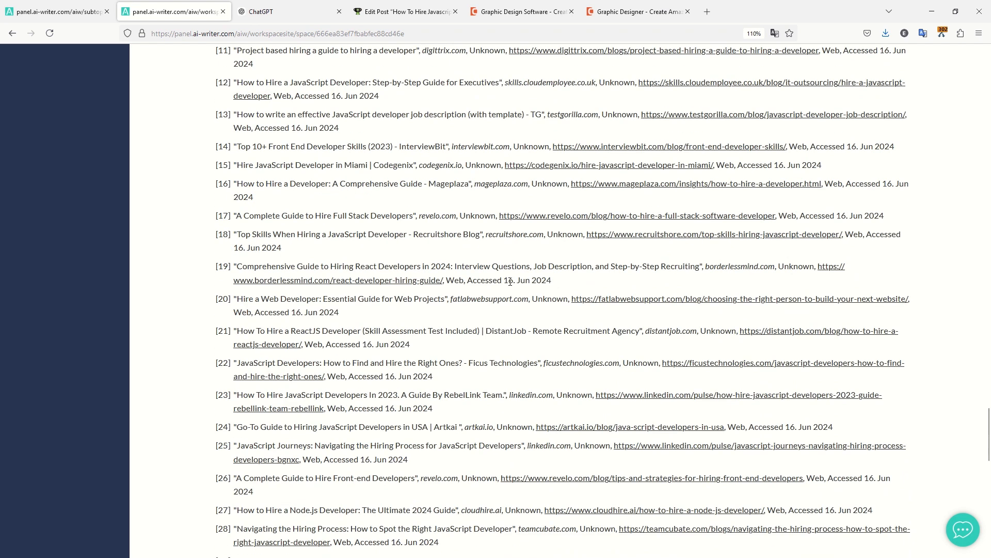
scroll(518, 270, "down", 4)
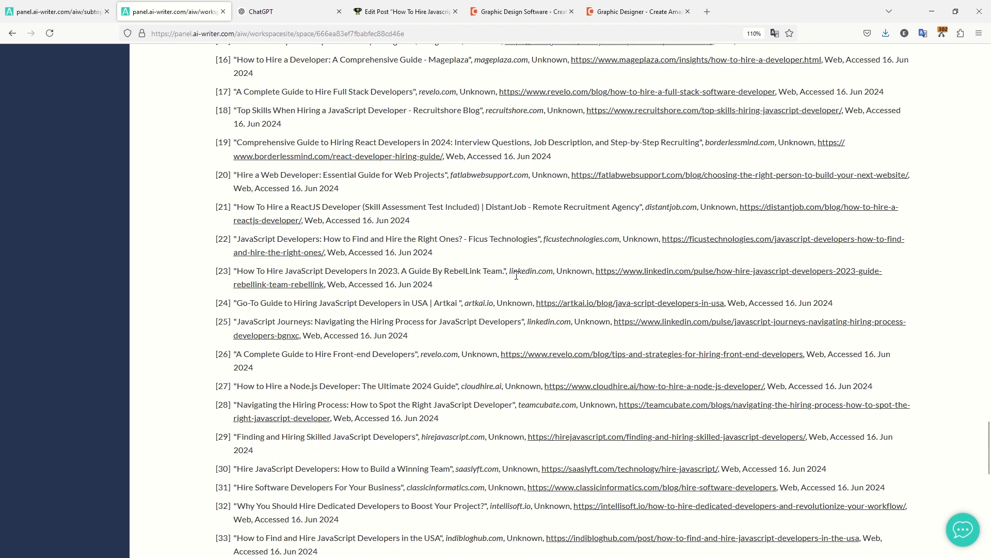
right_click(657, 273)
left_click(709, 376)
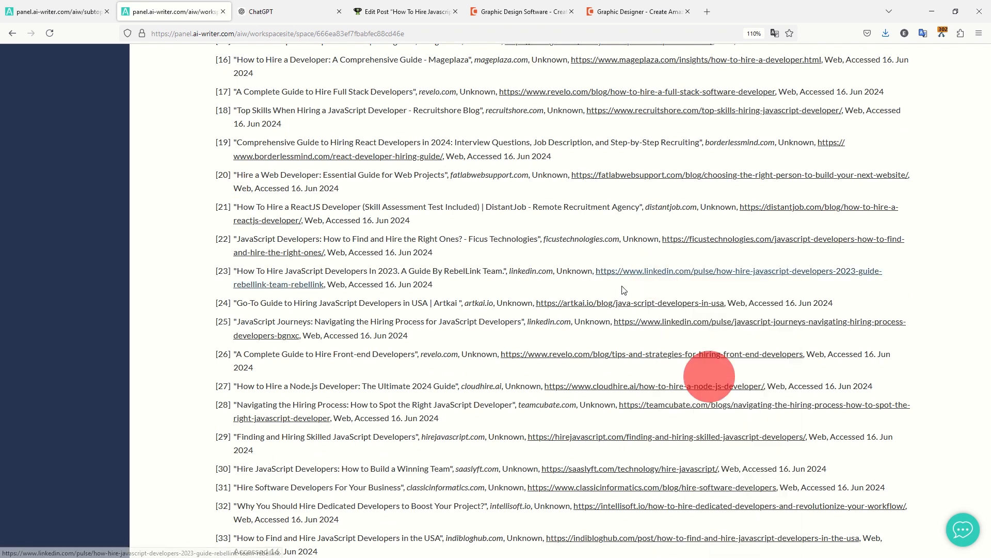
left_click_drag(245, 270, 408, 271)
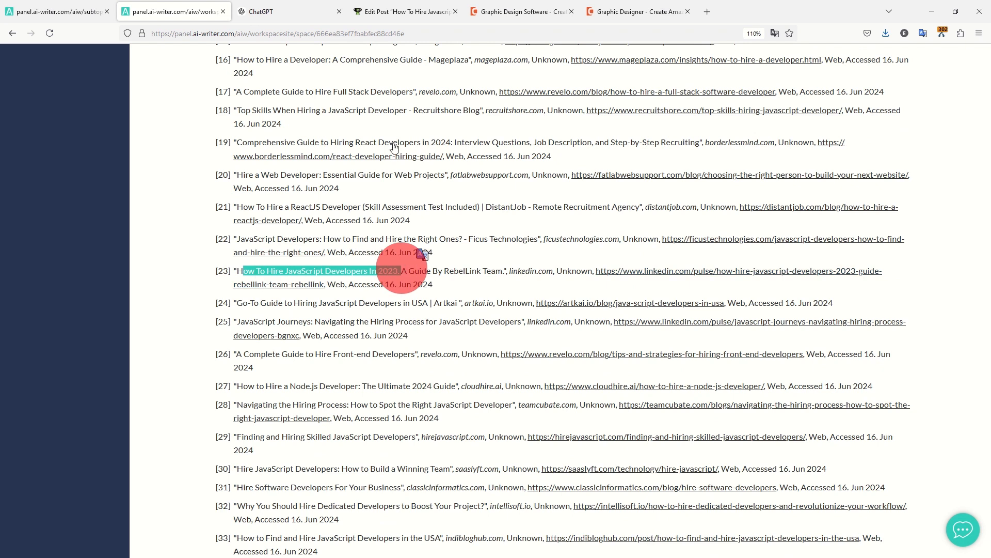
left_click(395, 11)
scroll(433, 251, "down", 8)
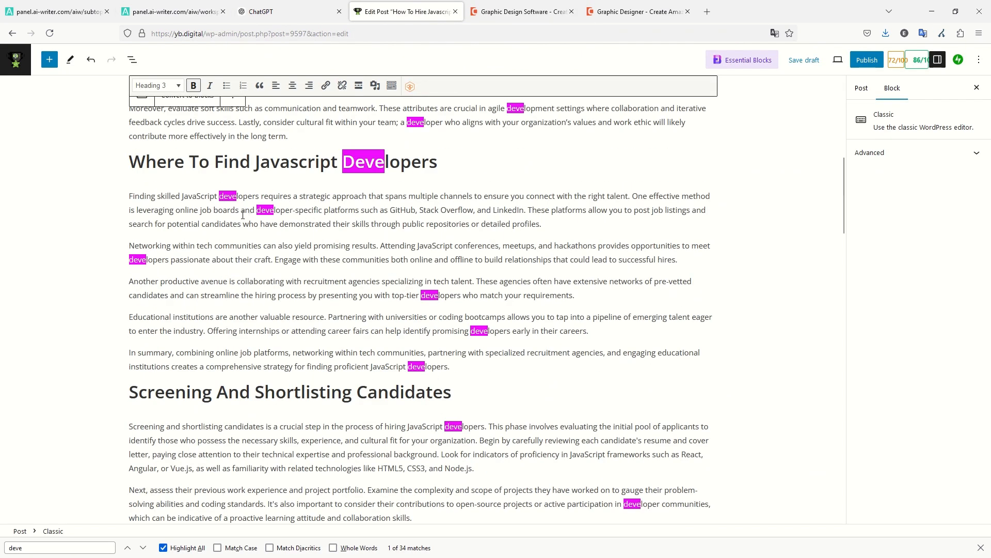
Select the 'hiring JavaScript developers' link in Screening And Shortlisting Candidates and preview its address.
scroll(421, 305, "down", 1)
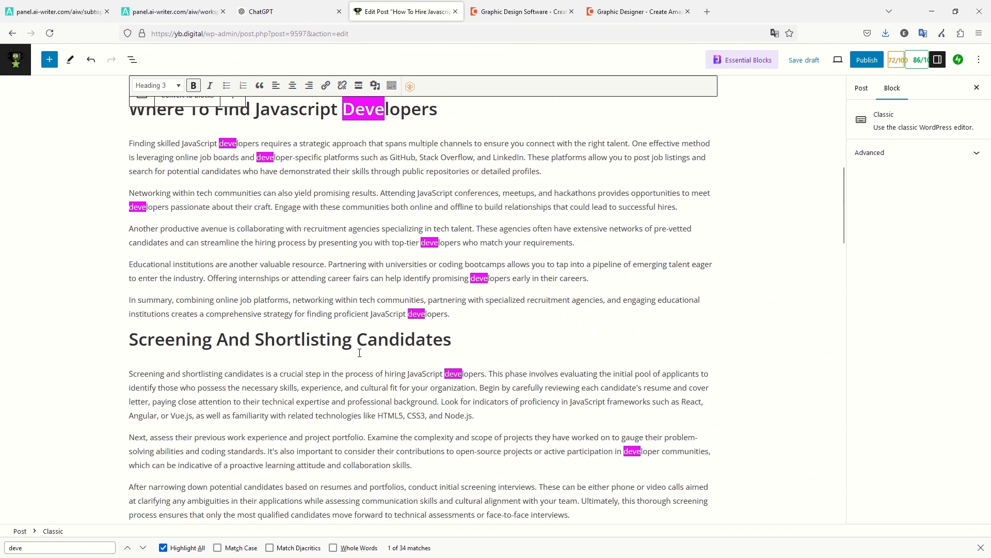
left_click_drag(386, 376, 485, 375)
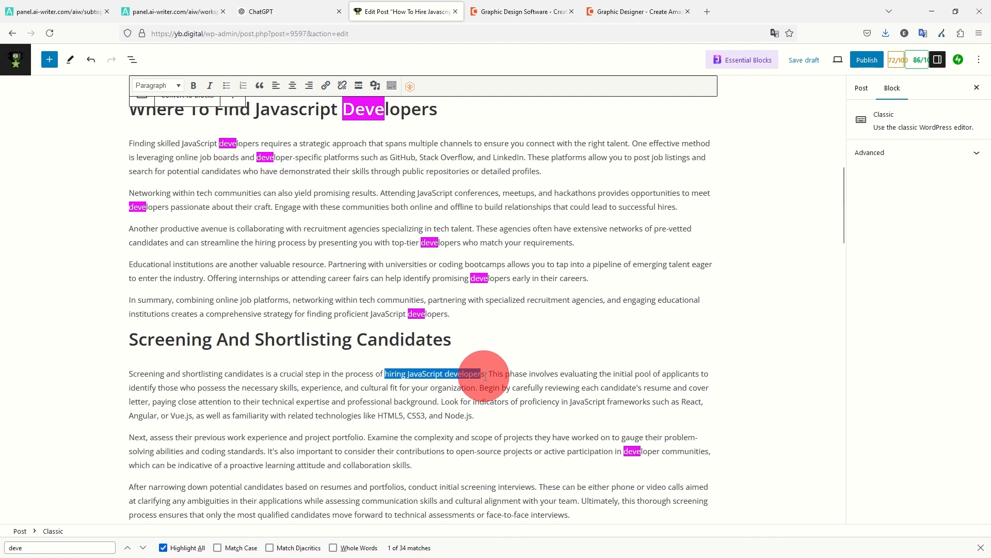
scroll(486, 368, "down", 2)
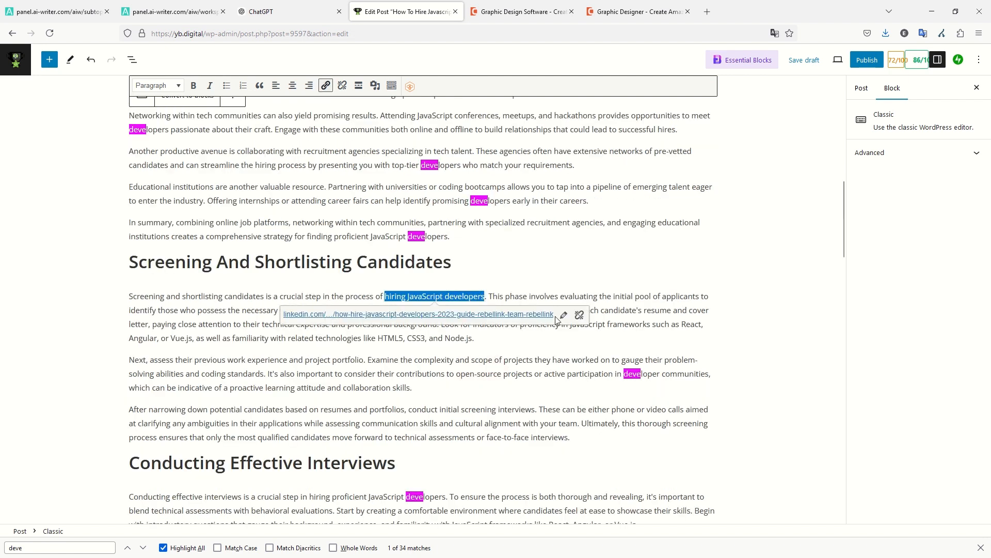
left_click(557, 319)
left_click(472, 298)
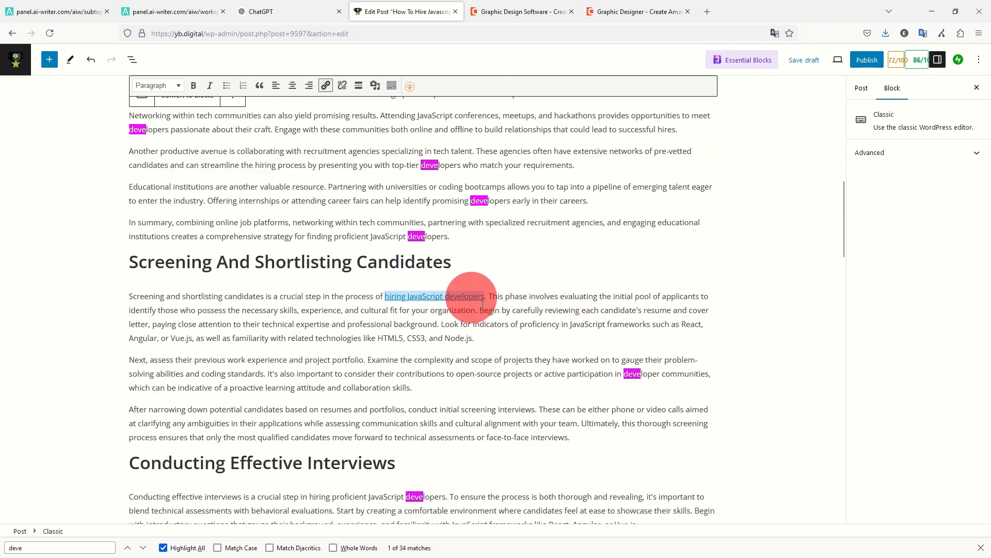
left_click(466, 296)
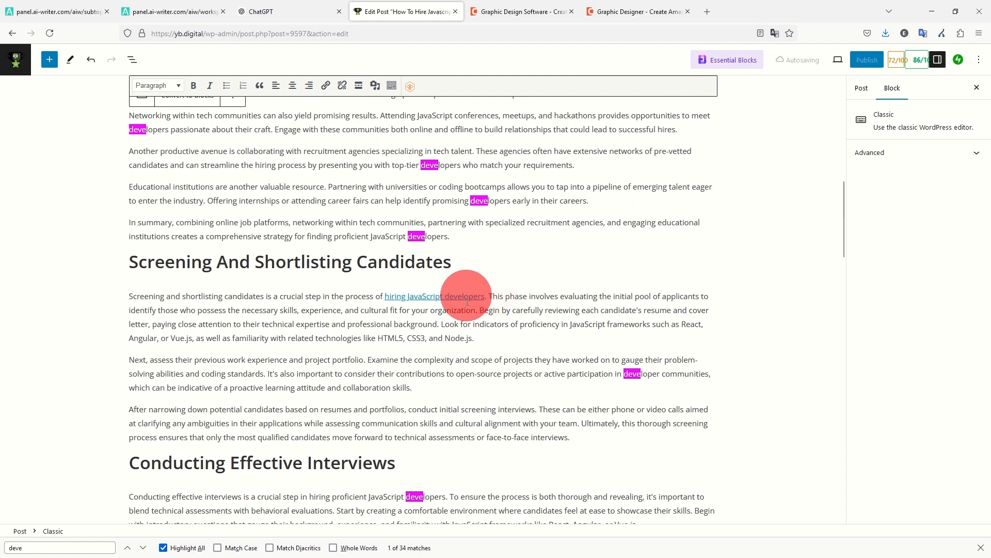
scroll(485, 310, "down", 4)
scroll(486, 312, "up", 4)
left_click(436, 294)
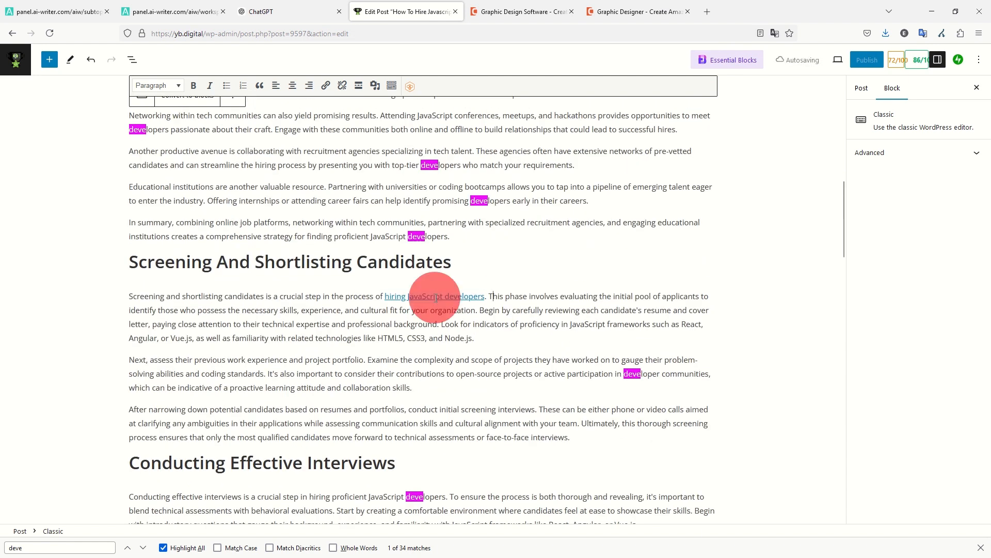
left_click(565, 313)
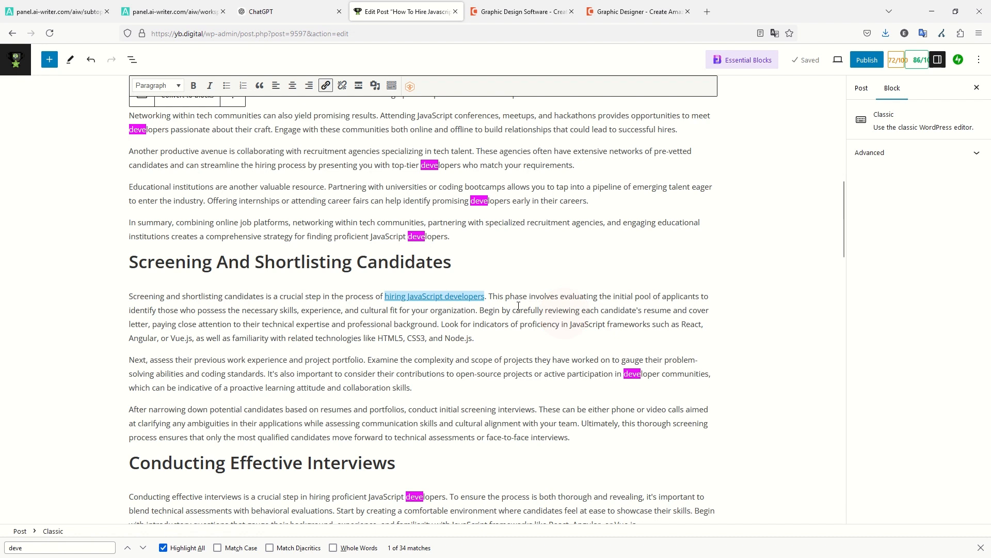
left_click(474, 296)
left_click(479, 296)
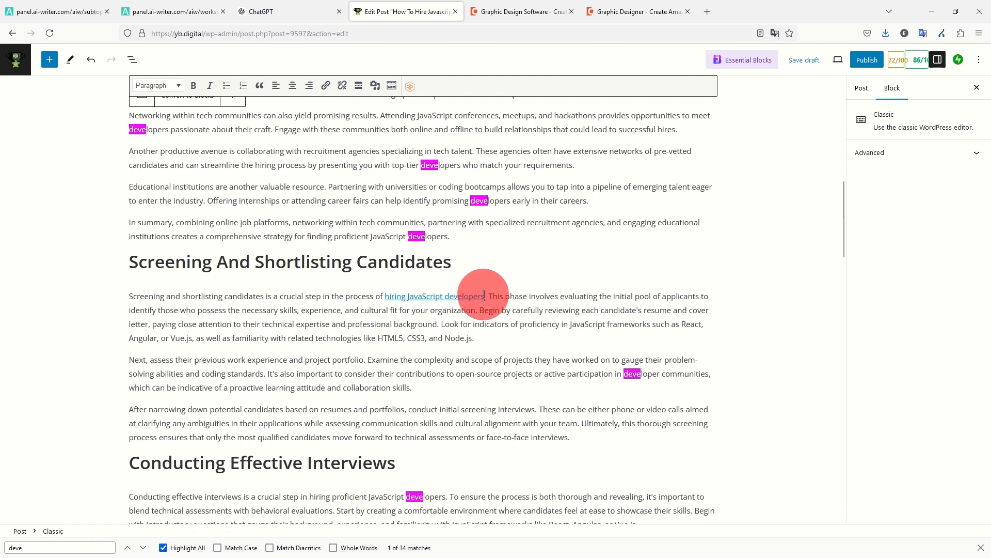
left_click(565, 315)
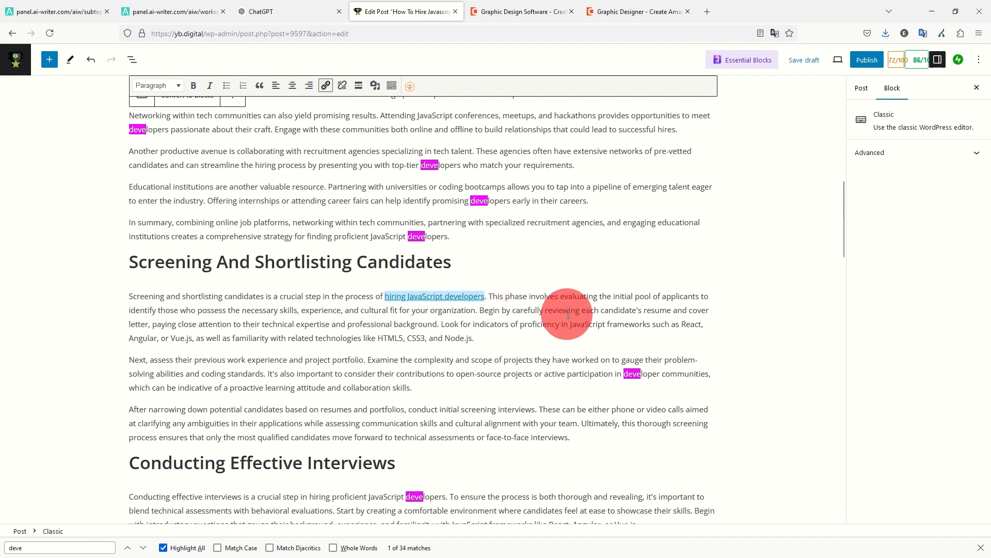
Verify the link targets the LinkedIn hiring guide, leaving the address unchanged.
left_click(467, 296)
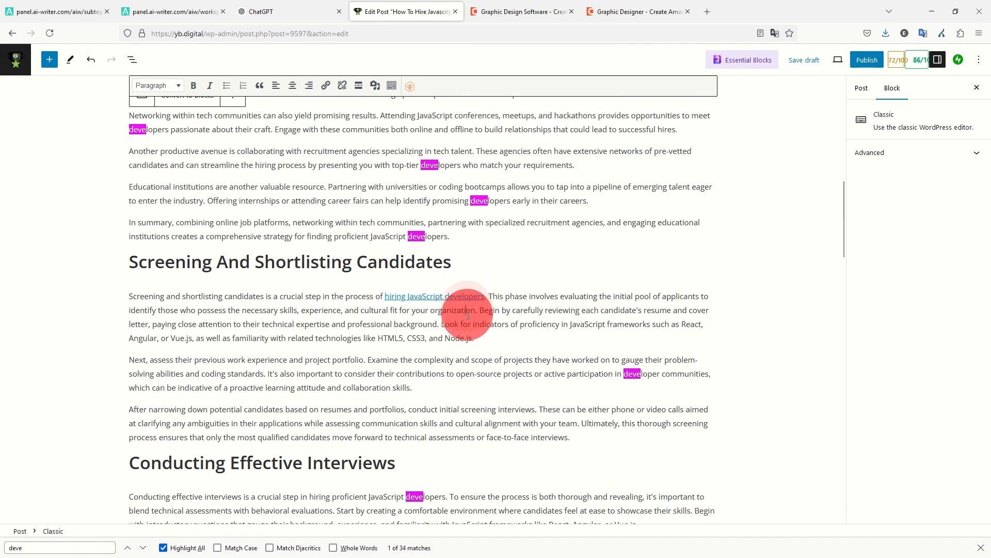
left_click(451, 296)
left_click(552, 316)
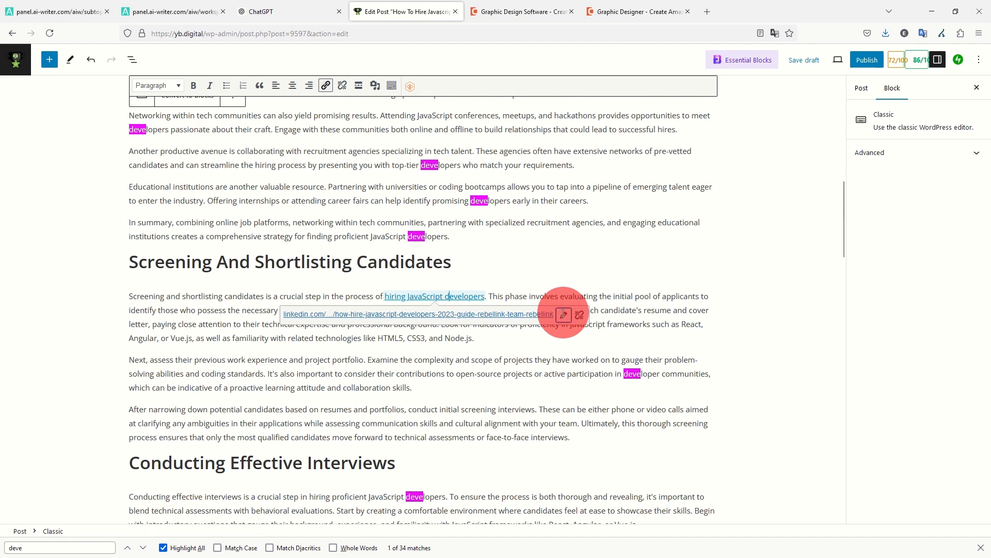
left_click(409, 300)
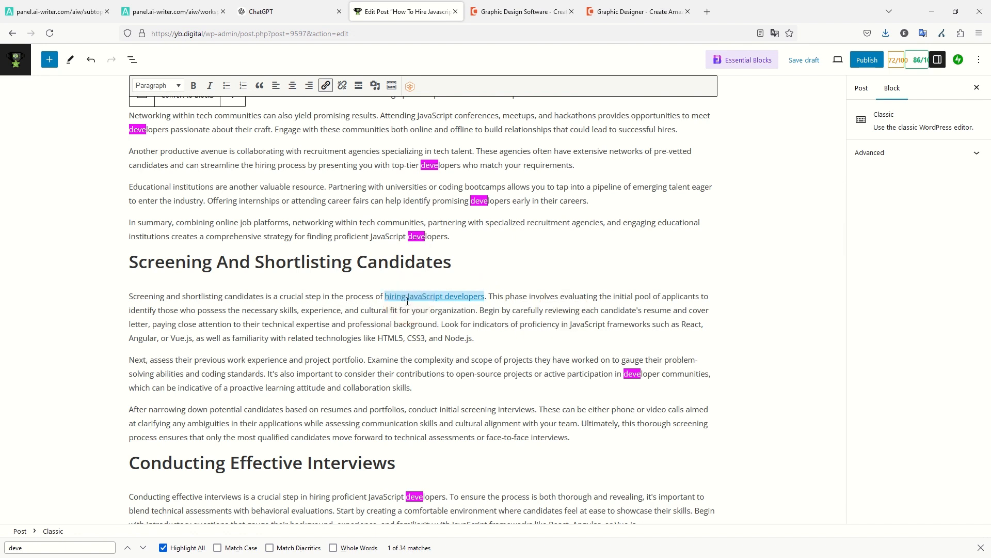
left_click(470, 316)
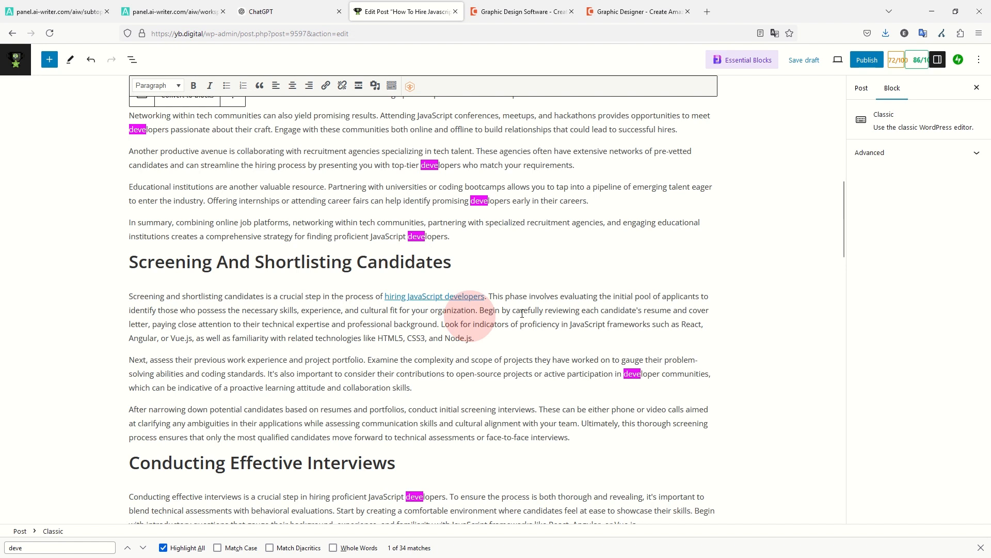
left_click(479, 297)
left_click(563, 315)
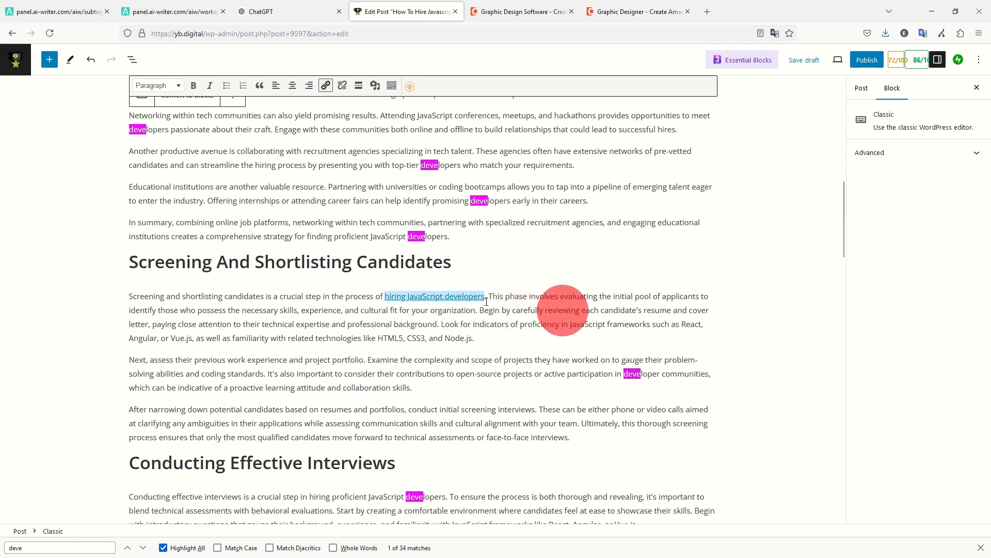
left_click(447, 298)
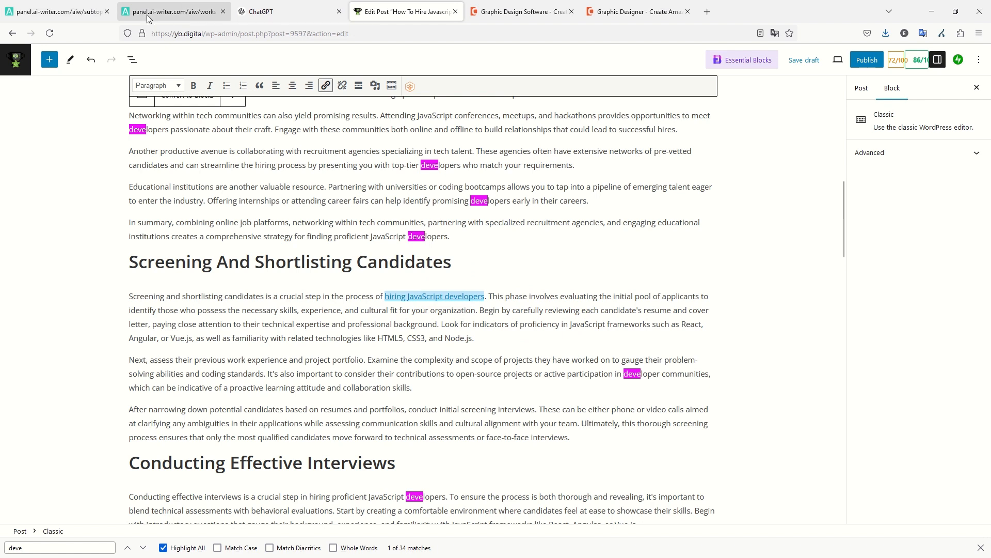
Review the link settings on the hiring phrase, then deselect it.
scroll(416, 247, "down", 4)
scroll(417, 247, "up", 4)
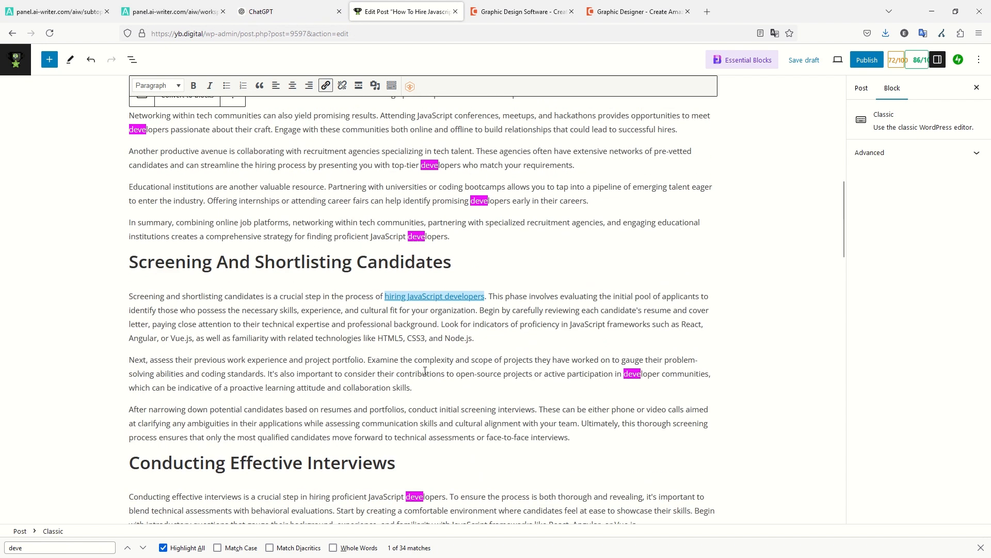
scroll(425, 370, "up", 1)
left_click(432, 344)
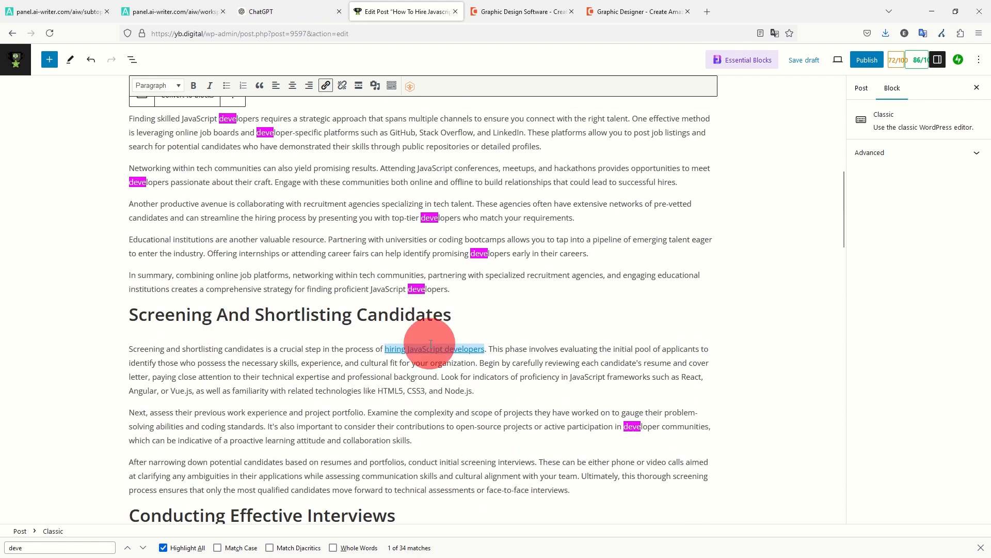
left_click(324, 85)
left_click(410, 352)
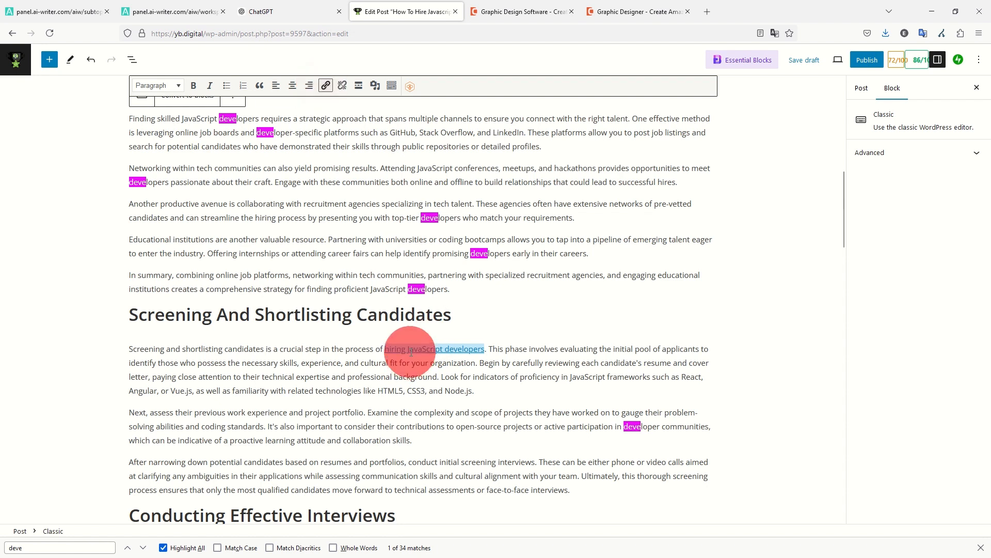
left_click(453, 345)
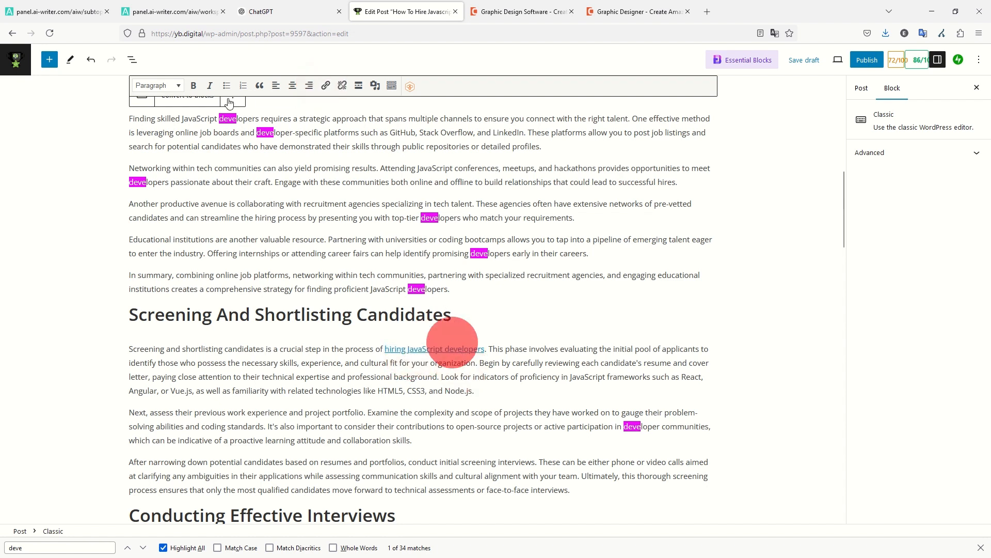
left_click(170, 12)
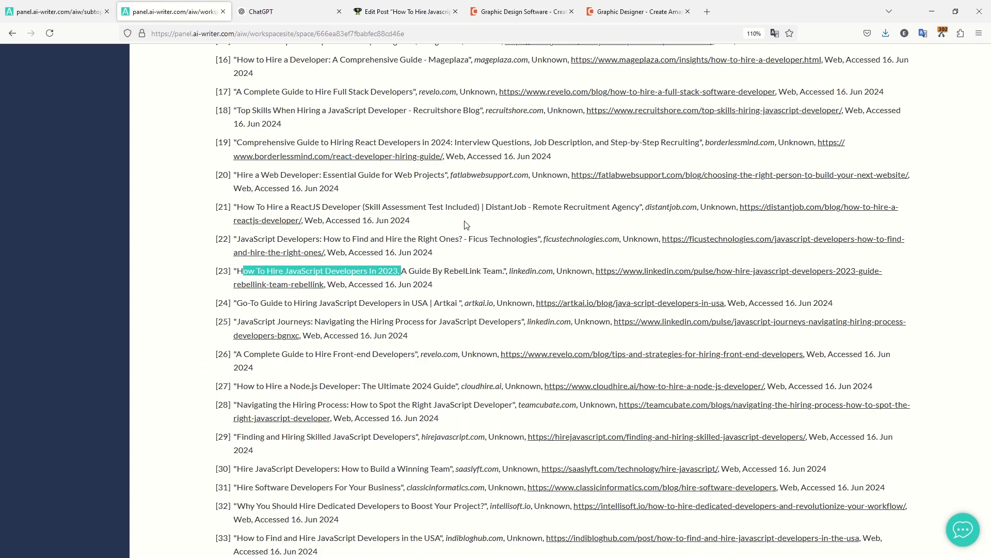
Copy reference [40]'s Next.js interview guide URL, then start a text search in the WordPress post.
scroll(464, 225, "down", 3)
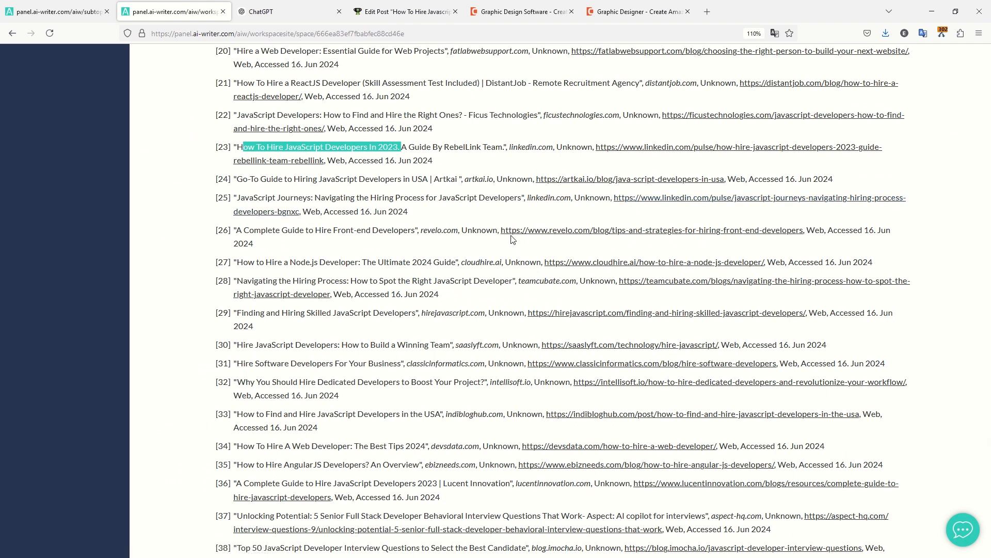
scroll(488, 221, "down", 5)
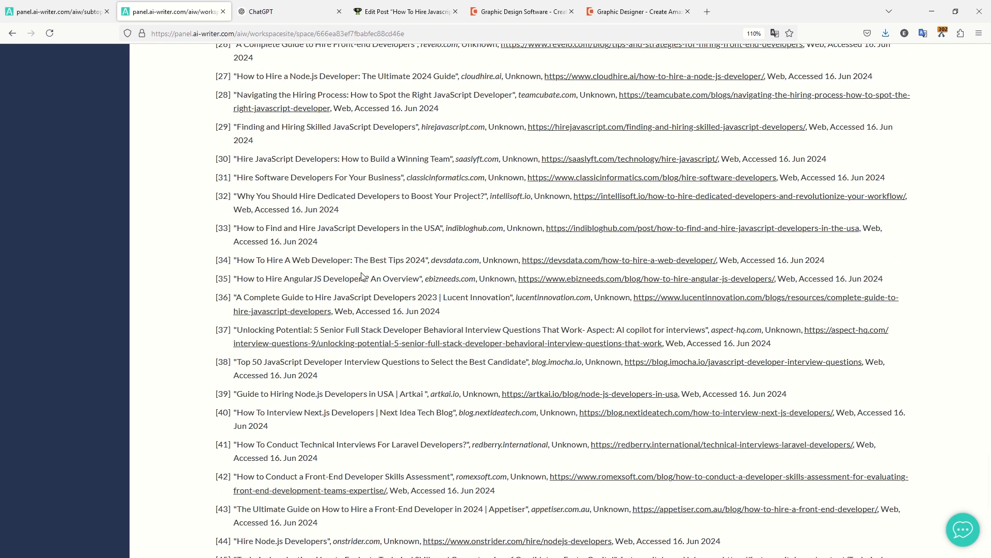
scroll(361, 276, "down", 5)
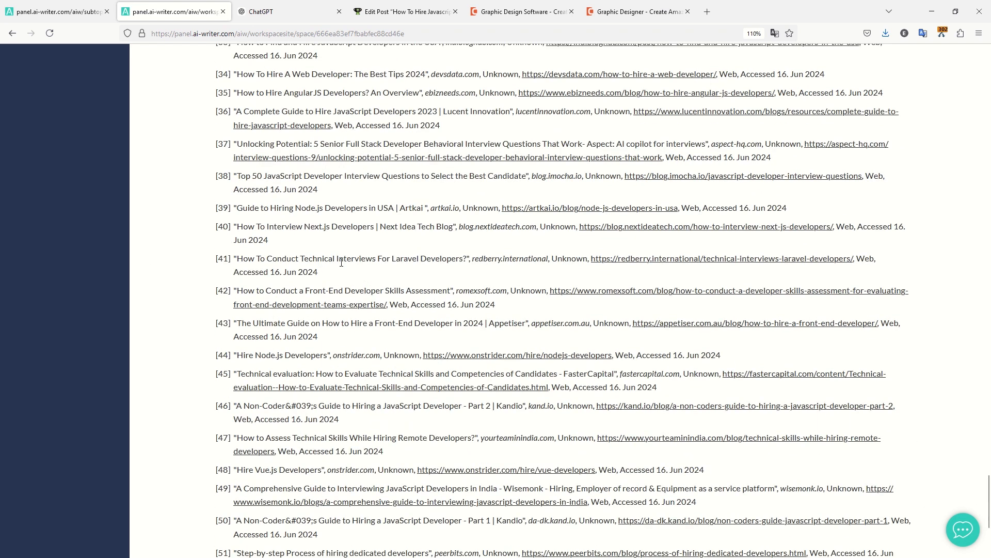
scroll(501, 275, "down", 5)
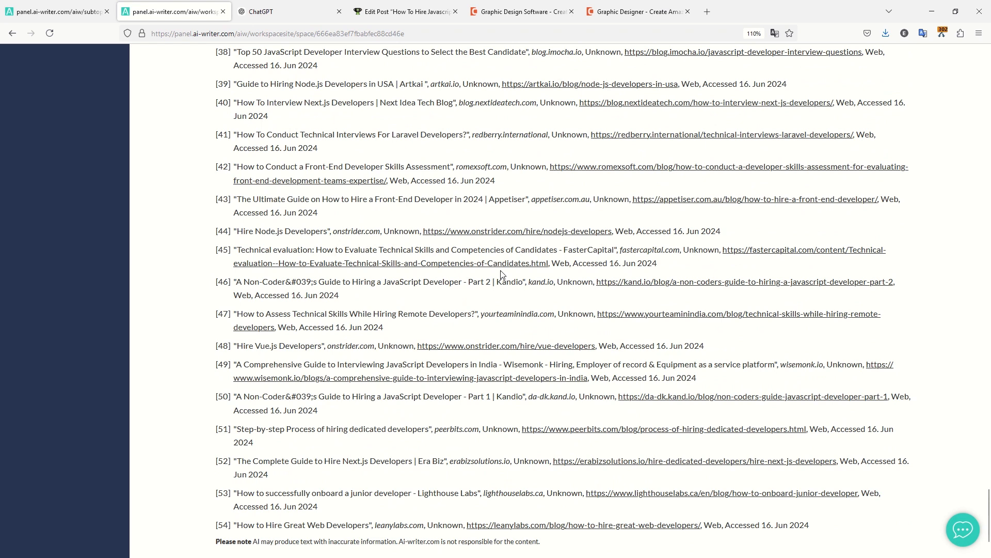
scroll(490, 263, "down", 2)
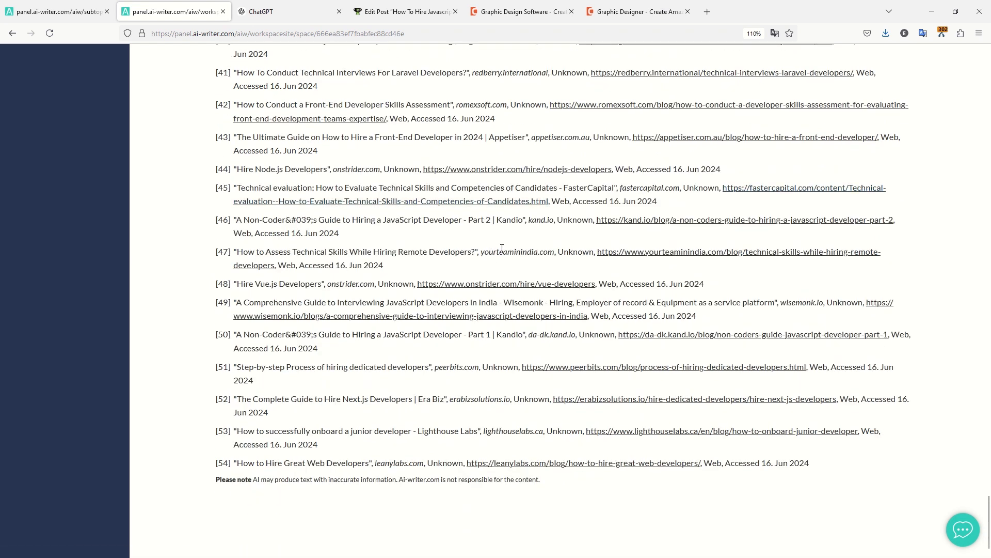
scroll(474, 287, "up", 4)
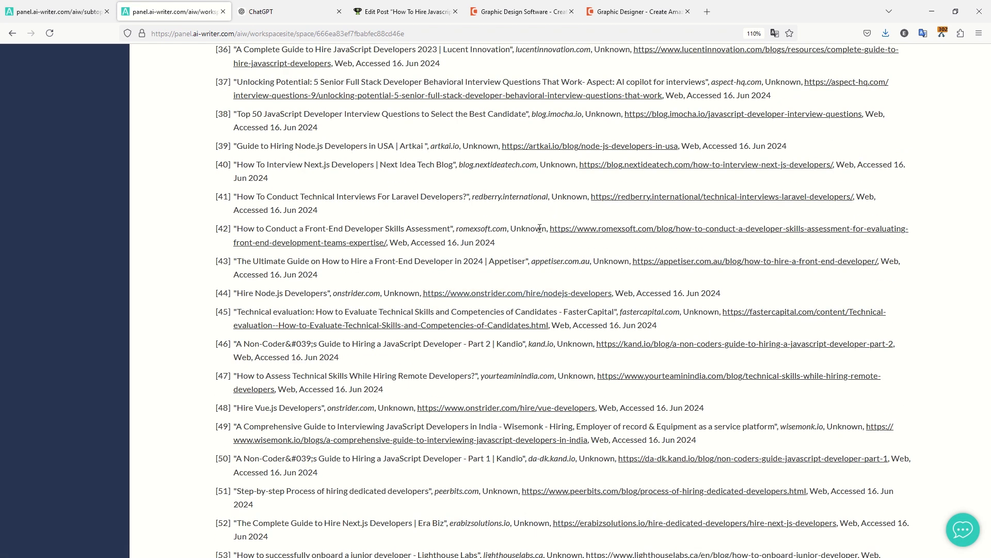
right_click(639, 171)
left_click(674, 269)
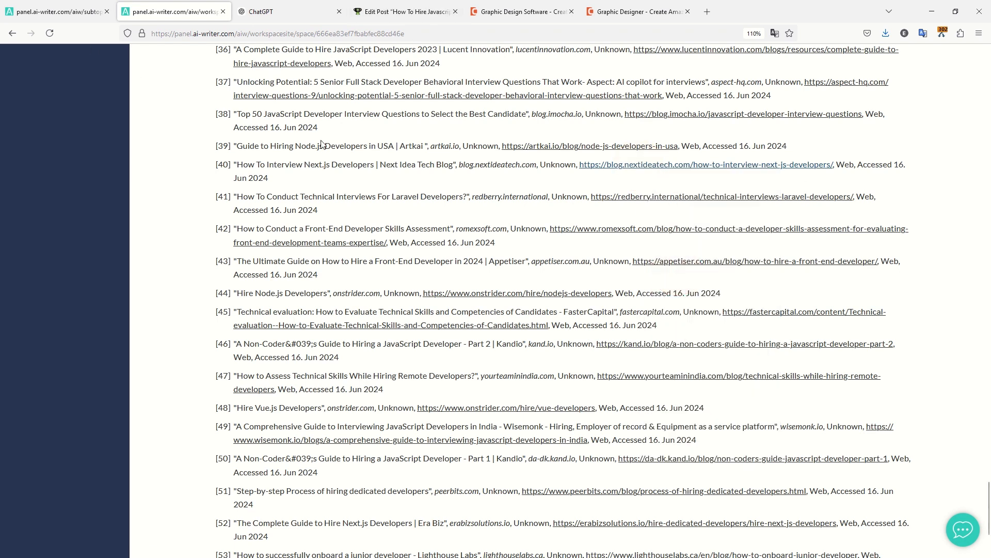
left_click(408, 12)
key("ctrl+f")
Find 'interview' and link 'reviewing your interview notes' to the copied Next.js interview guide URL.
type("int")
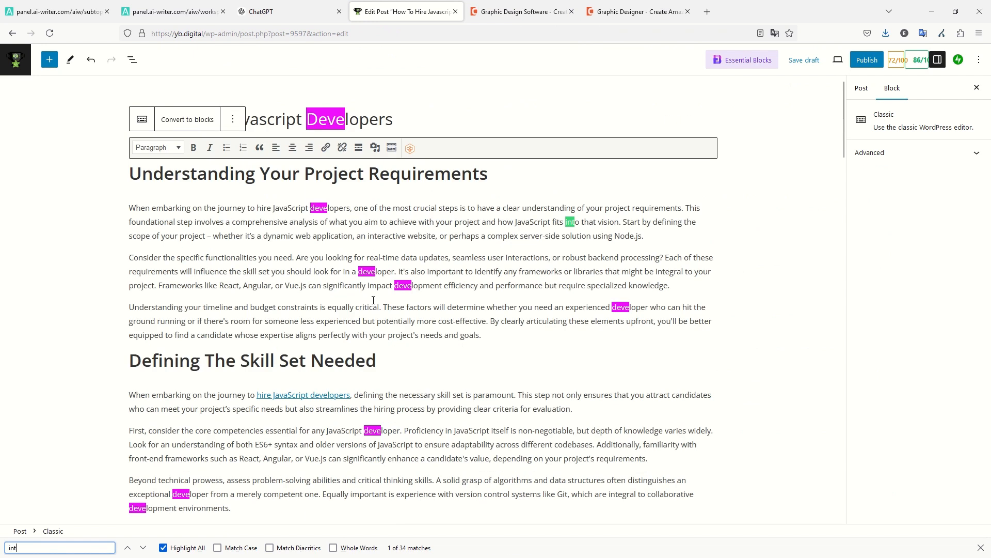
type("erview")
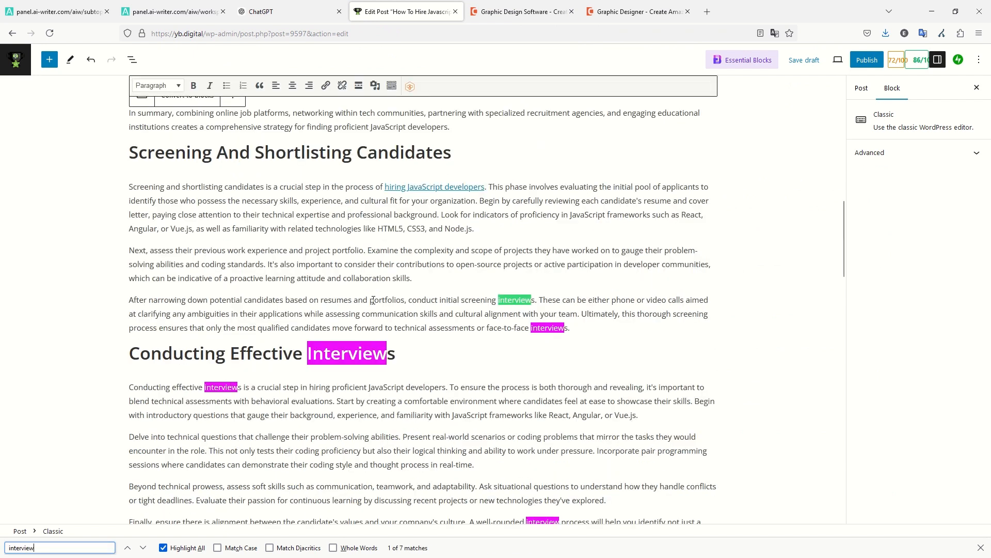
scroll(372, 301, "down", 15)
scroll(400, 318, "up", 5)
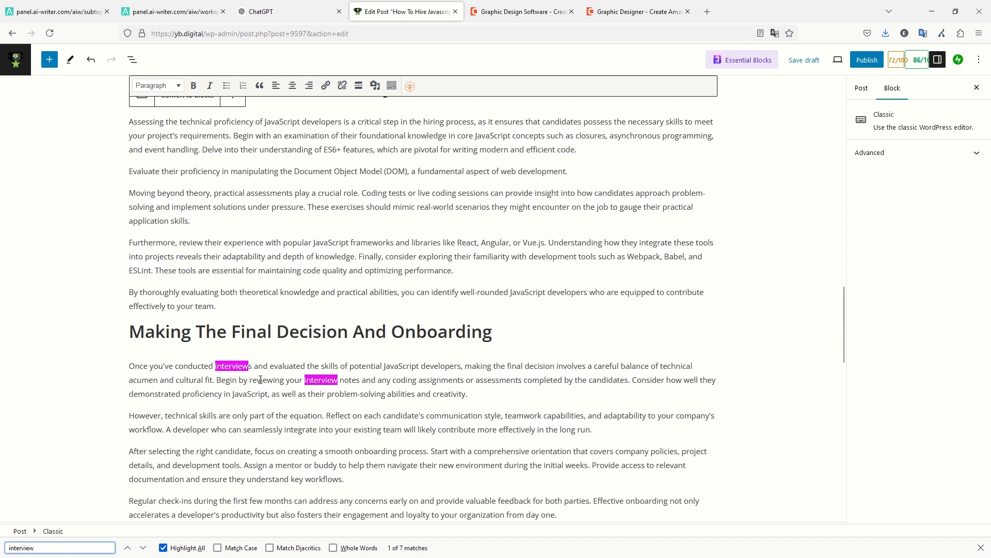
left_click_drag(250, 380, 362, 384)
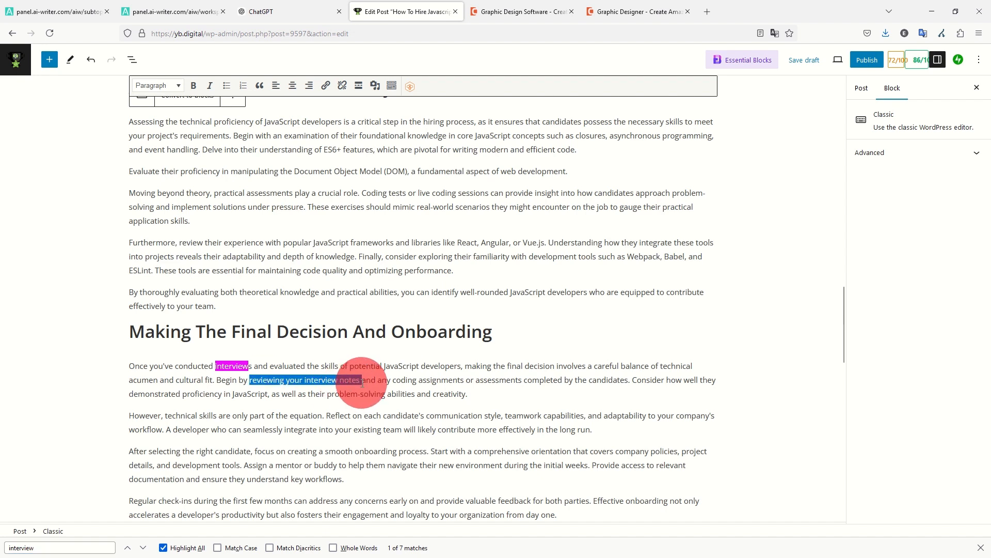
key("ctrl+k")
key("ctrl+v")
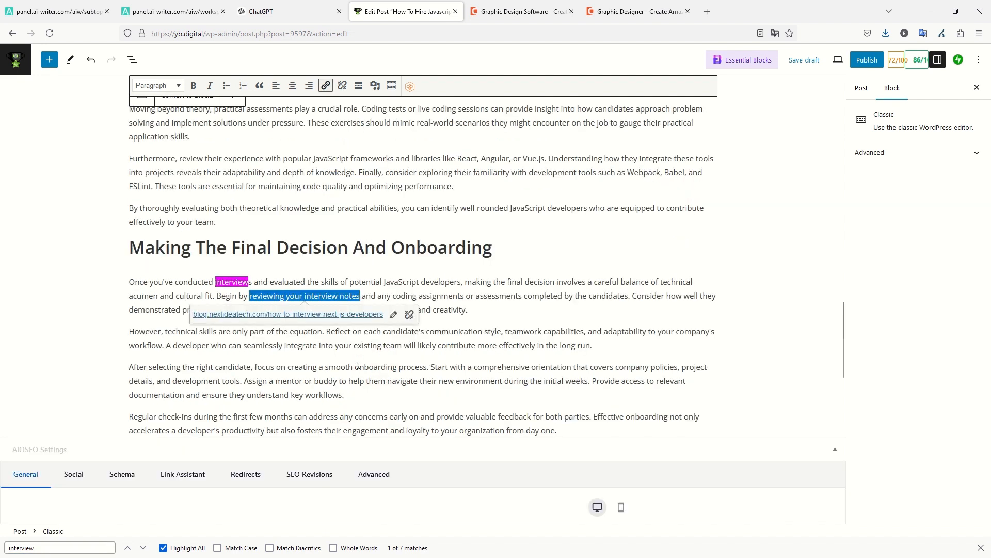
left_click(398, 320)
left_click(306, 295)
left_click(308, 311)
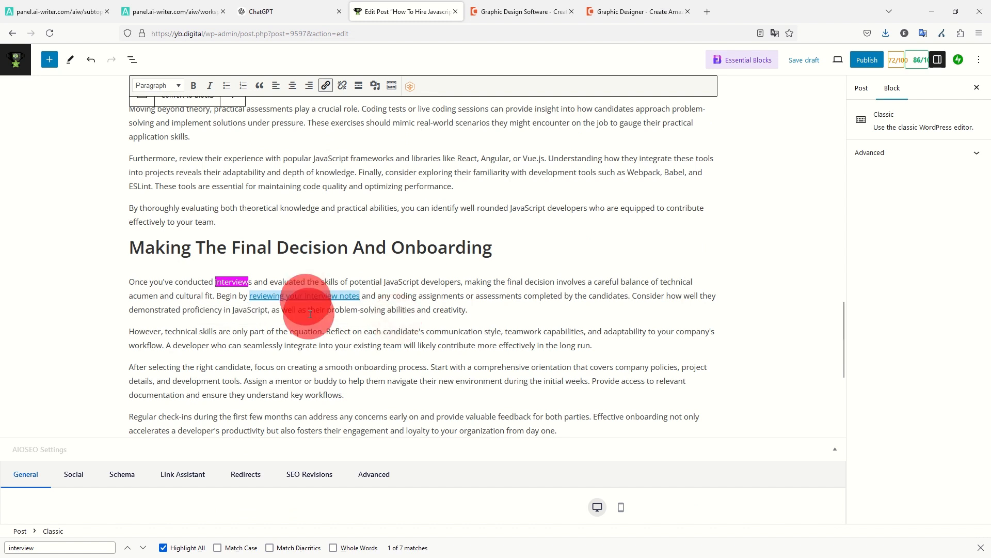
Bring up the post settings' Tags panel and select the whole post title.
scroll(362, 290, "up", 10)
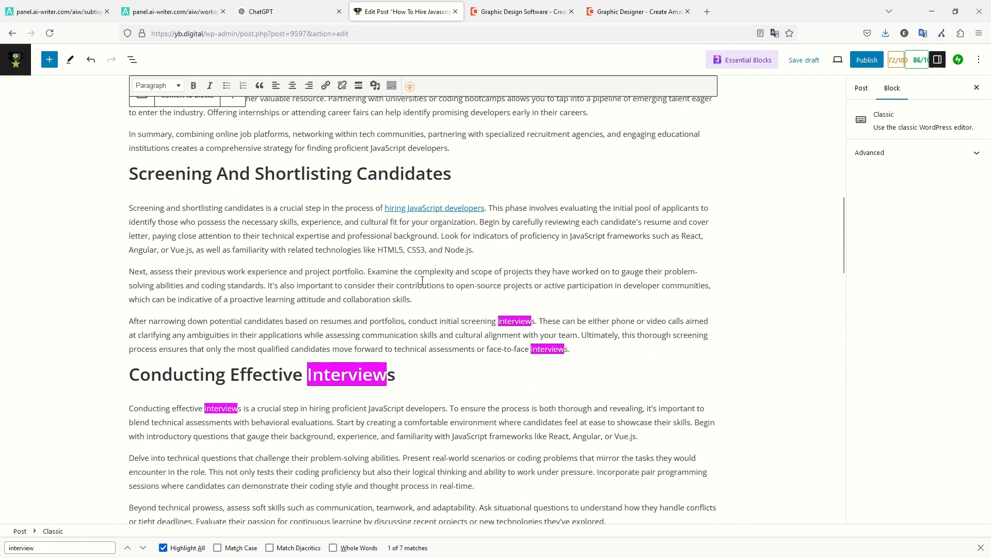
left_click(422, 279)
scroll(423, 277, "up", 10)
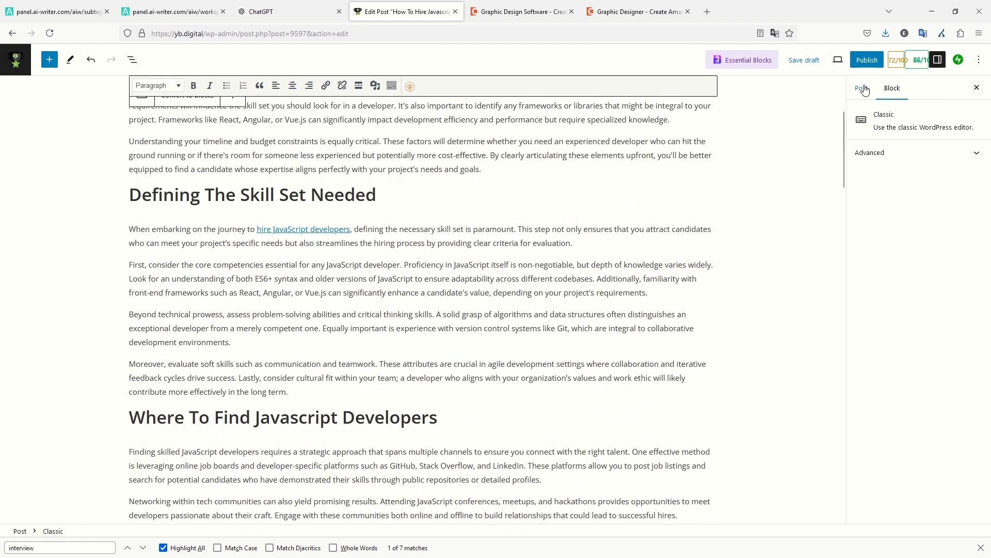
left_click(862, 89)
scroll(737, 250, "down", 1)
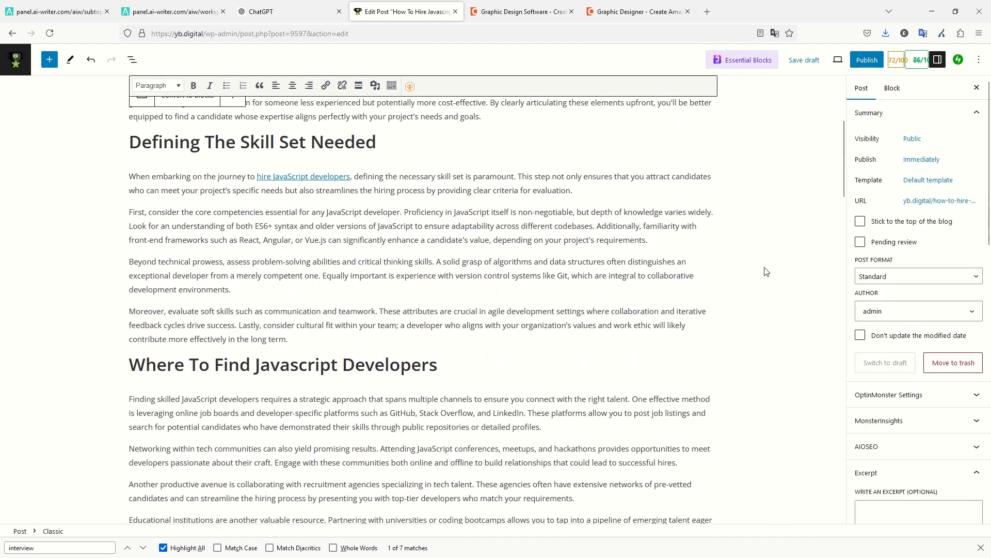
scroll(901, 283, "down", 6)
scroll(901, 284, "down", 2)
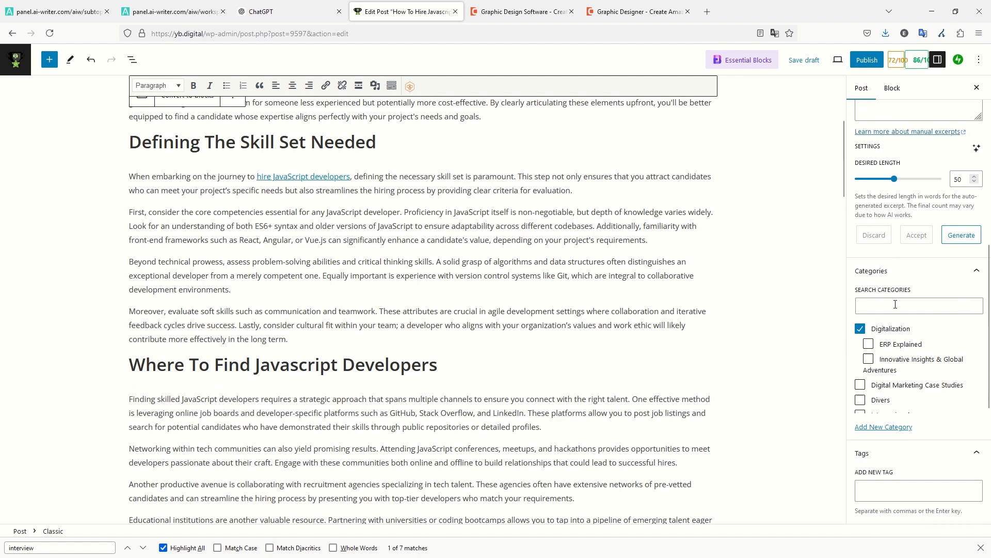
scroll(896, 361, "down", 4)
left_click(903, 491)
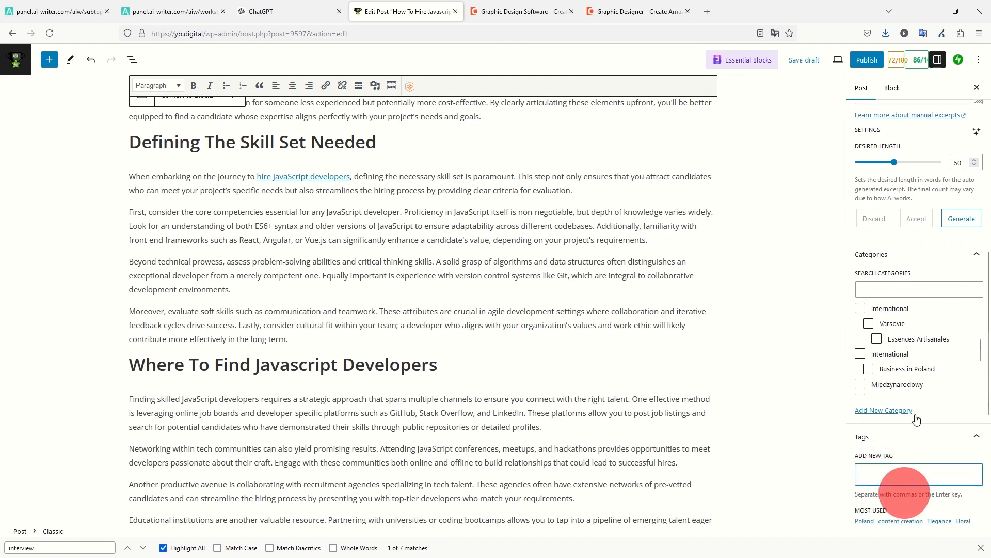
scroll(888, 413, "down", 3)
scroll(394, 189, "up", 4)
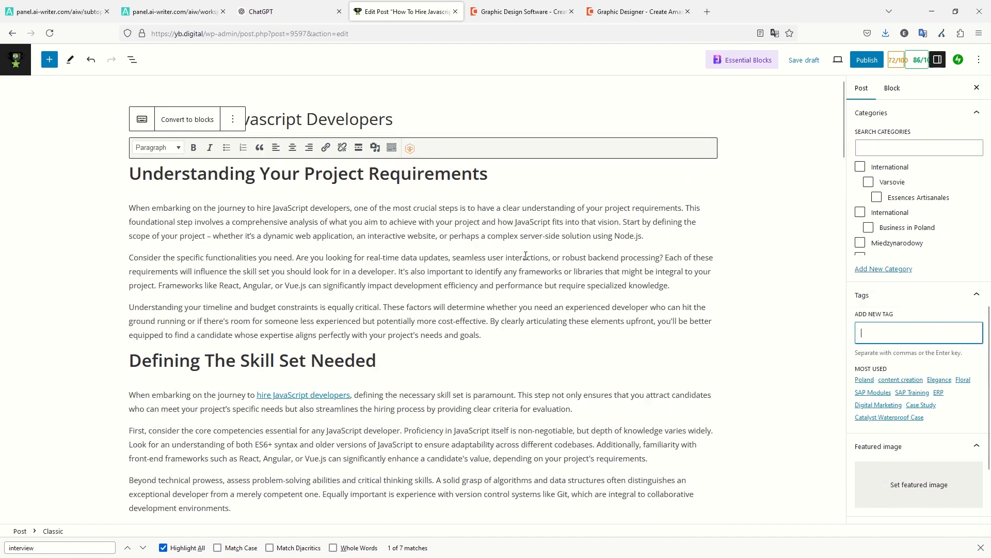
triple_click(310, 122)
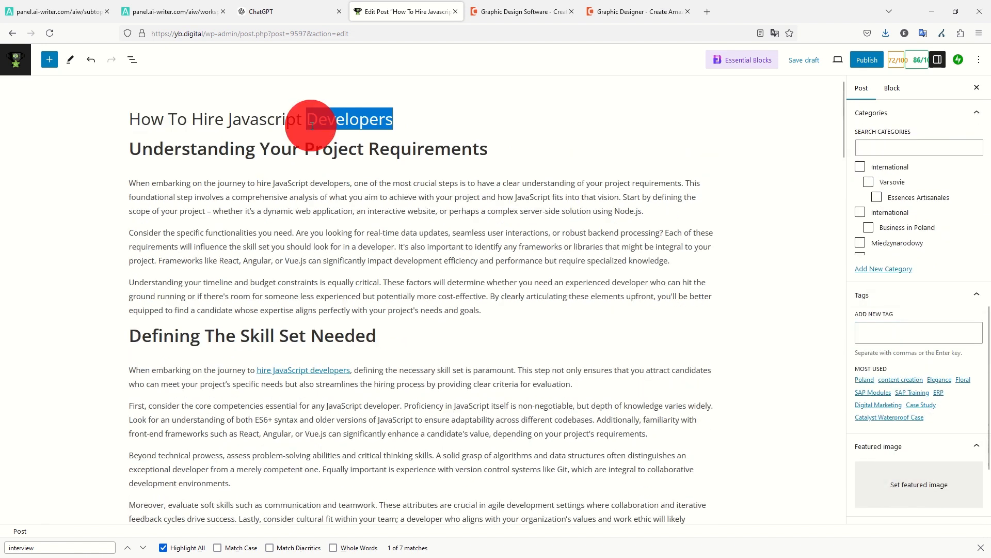
Begin a ChatGPT tag request and copy the article's first heading with its three paragraphs.
left_click(294, 12)
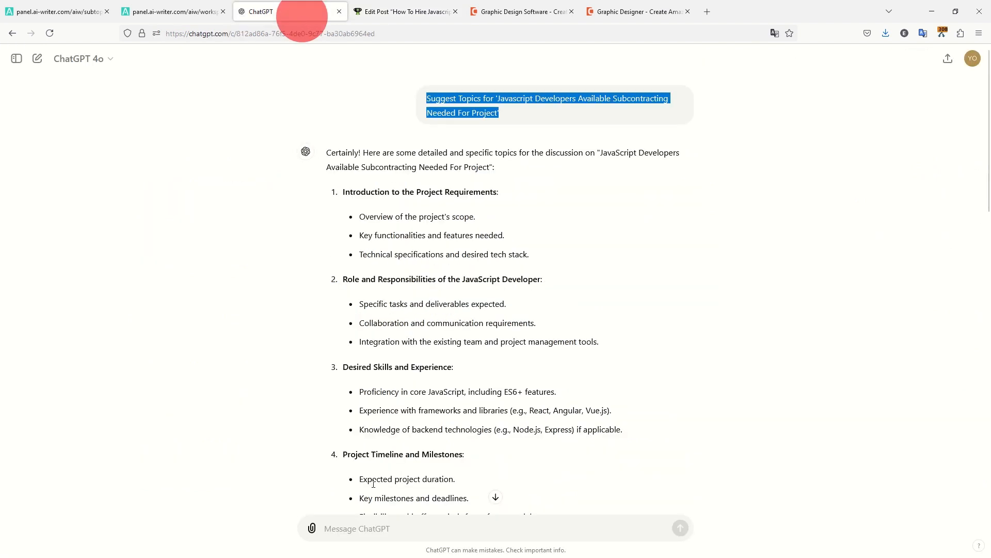
left_click(362, 527)
type("generate tags separated by commas for this article\":")
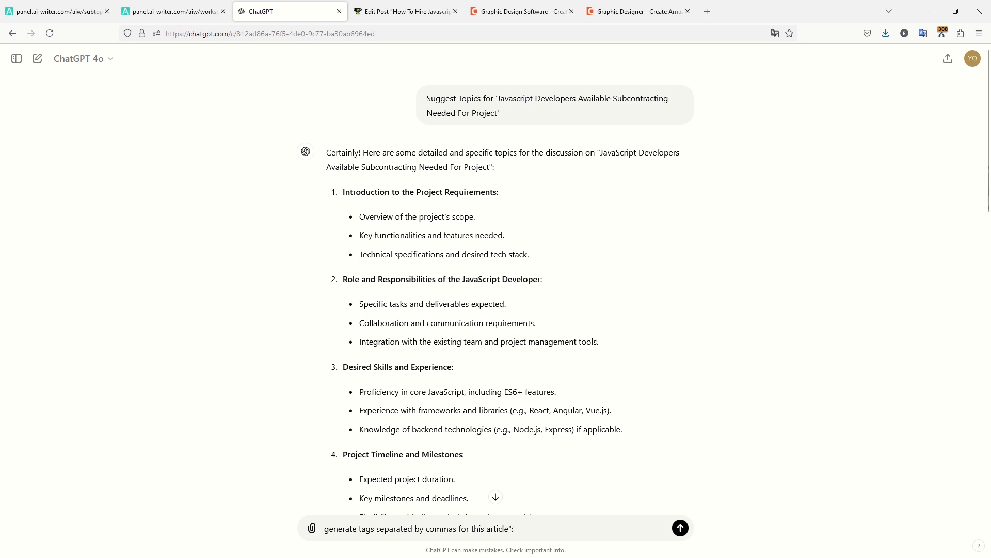
key("ctrl+Tab")
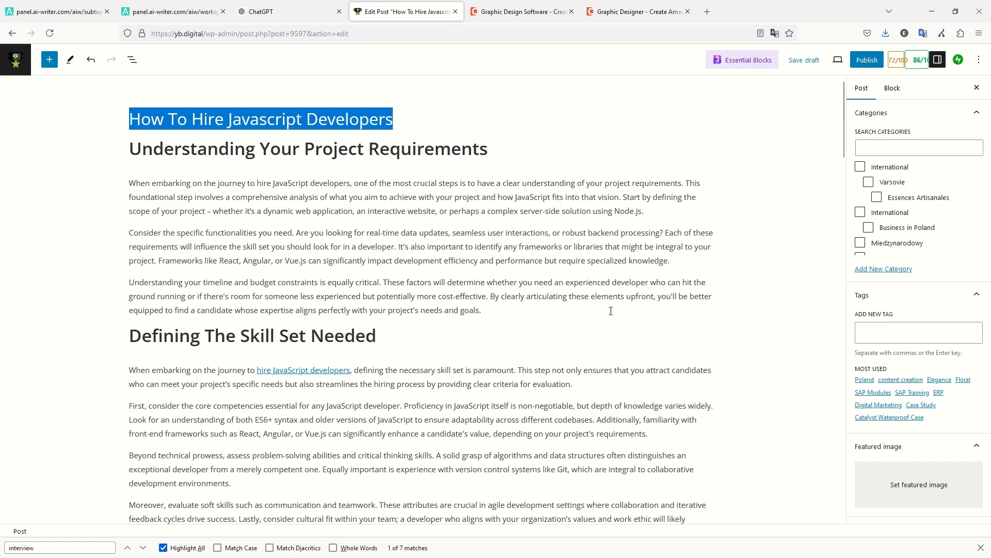
key("ctrl+a")
left_click_drag(503, 321, 272, 238)
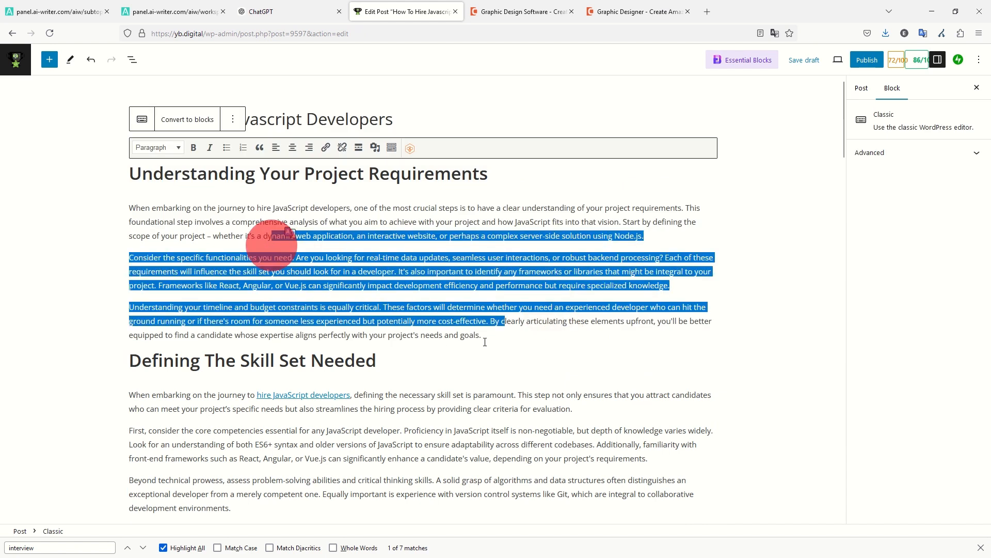
left_click_drag(488, 336, 127, 181)
left_click(332, 210)
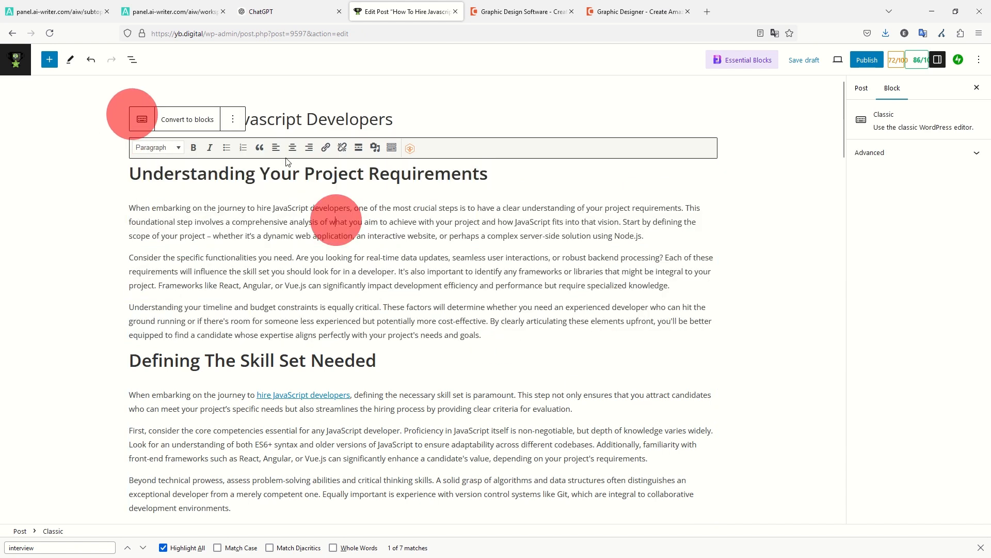
left_click(328, 95)
left_click_drag(130, 118, 480, 299)
key("ctrl+shift+Tab")
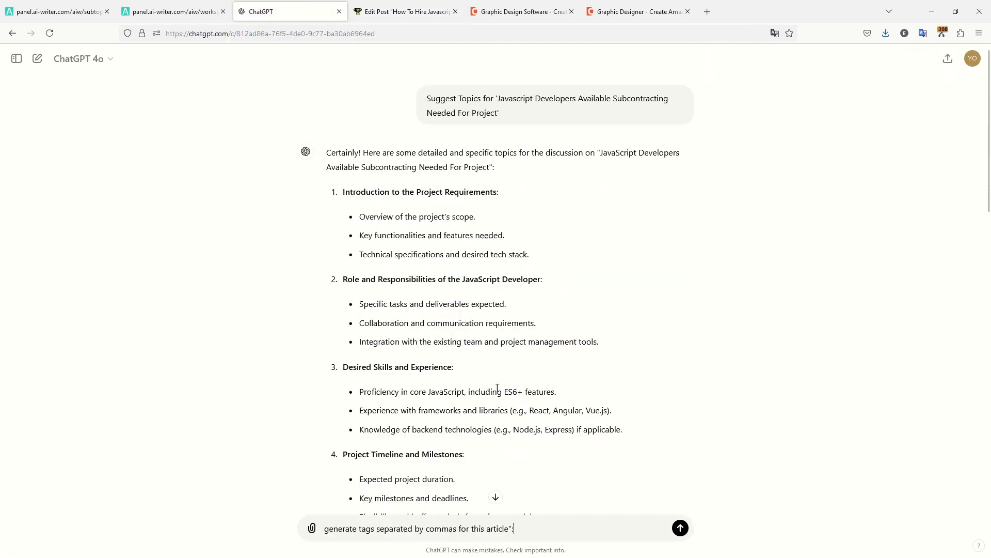
key("ctrl+Tab")
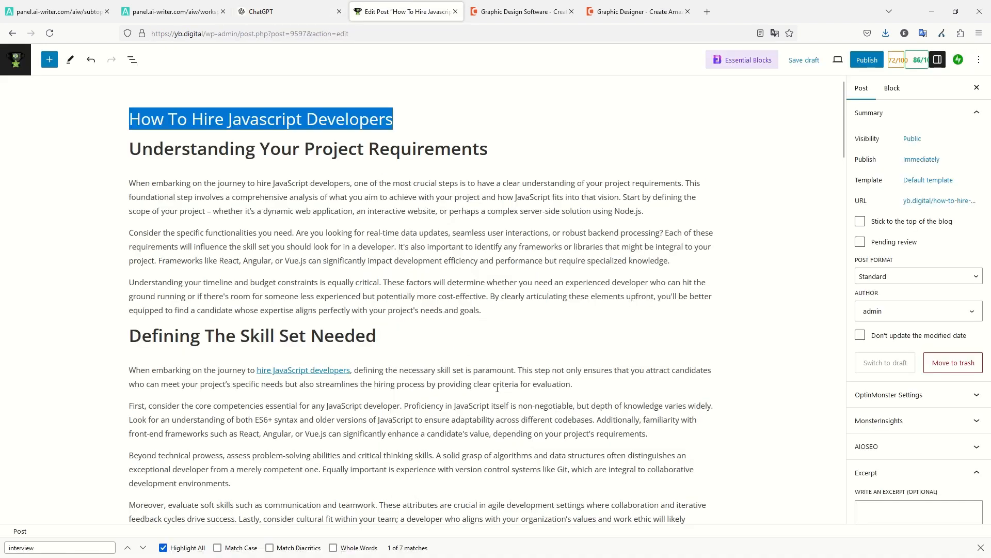
left_click_drag(519, 302, 130, 176)
key("ctrl+c")
Paste the excerpt under 'generate tags separated by commas', send it, and select the returned tag list.
key("ctrl+shift+Tab")
key("shift+Return")
key("ctrl+v")
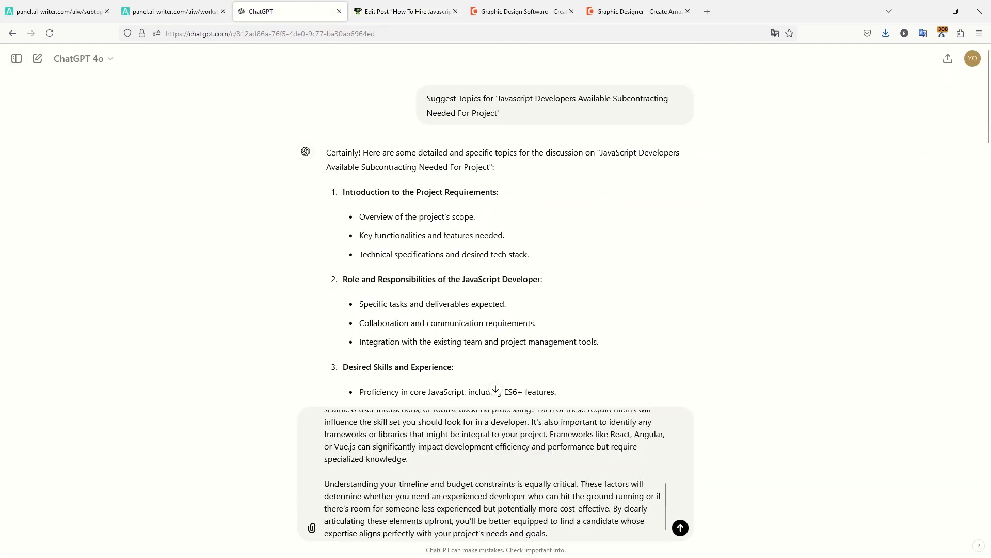
key("Return")
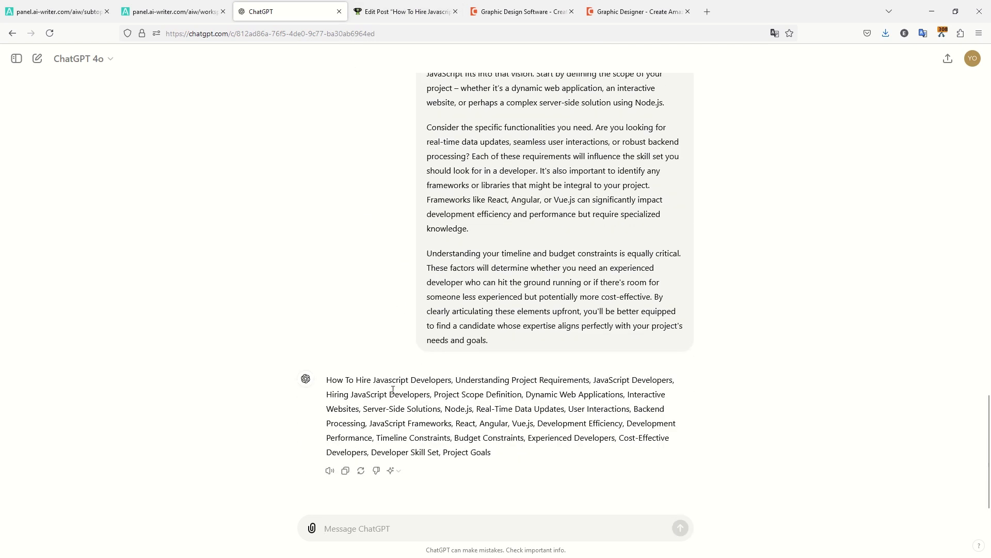
left_click(395, 383)
triple_click(395, 384)
Add ChatGPT's tags, 'How To Hire Javascript Developers' through 'Project Goals', and open the featured image options.
key("ctrl+Tab")
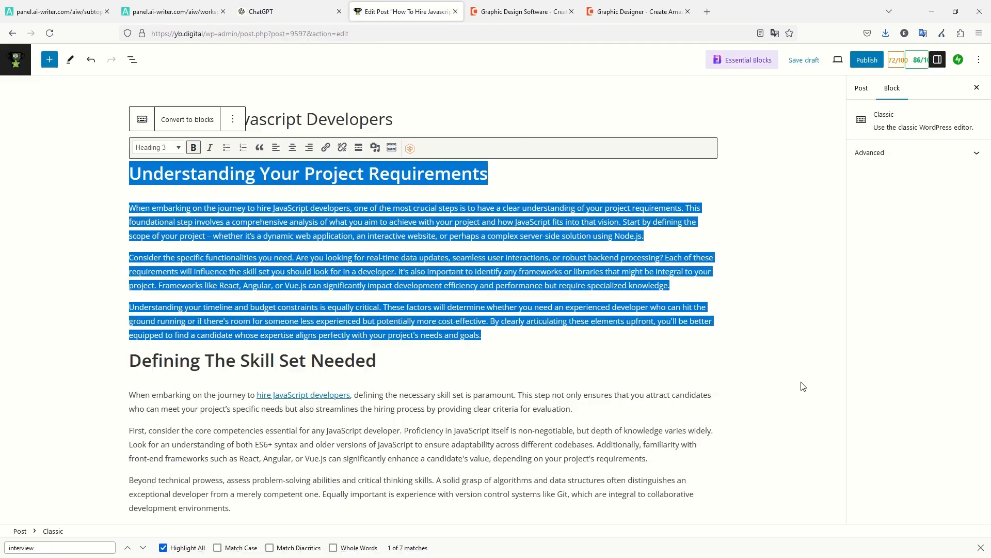
left_click(861, 87)
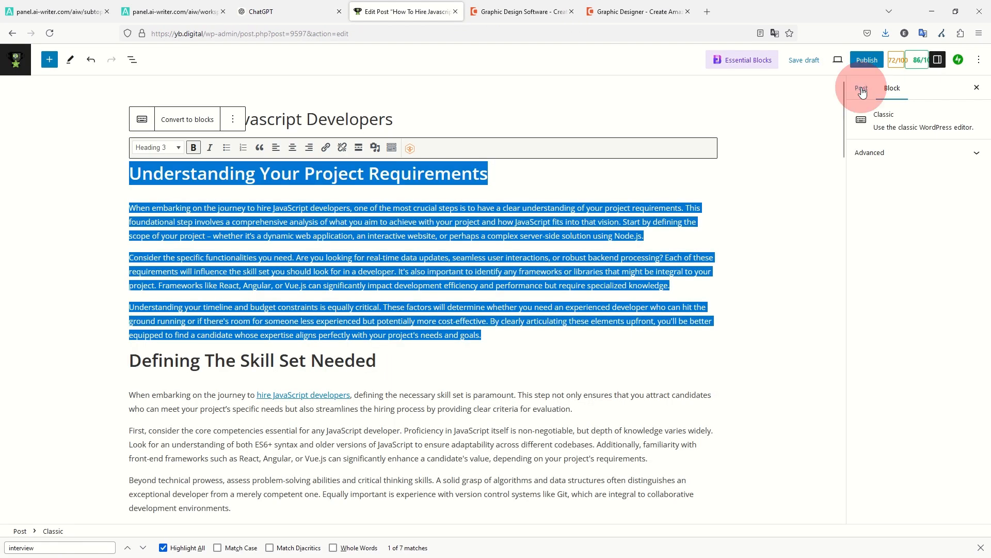
scroll(929, 446, "down", 1)
scroll(929, 447, "down", 5)
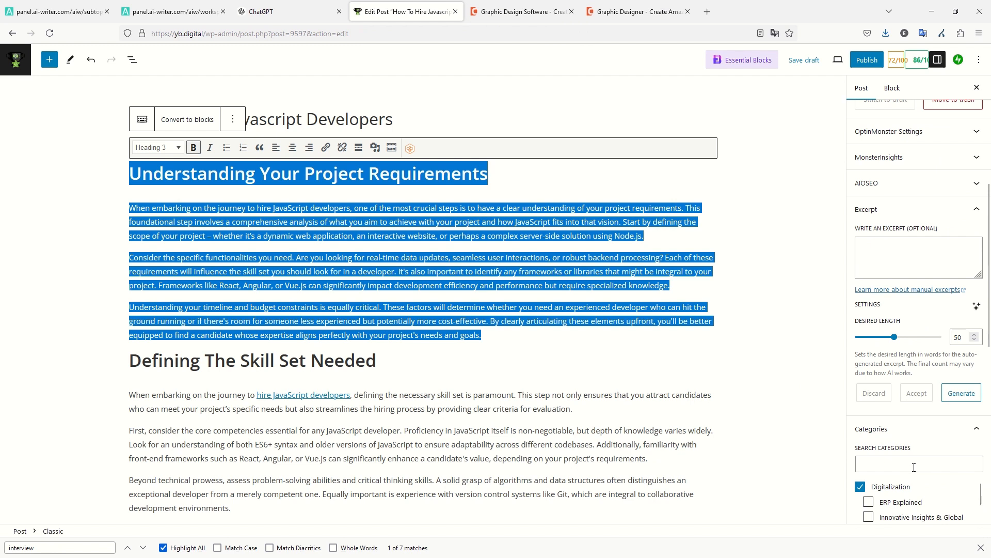
scroll(907, 475, "down", 6)
left_click(895, 379)
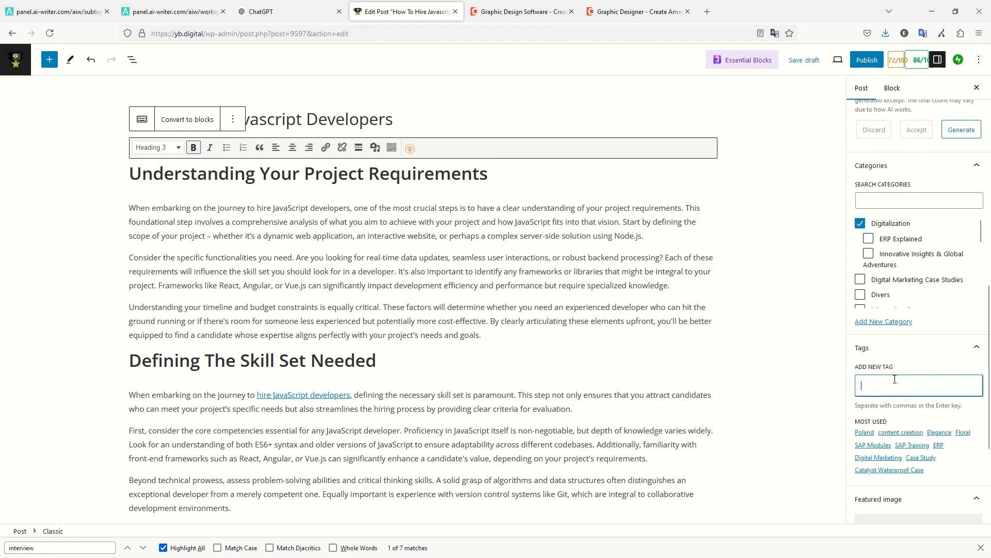
key("ctrl+v")
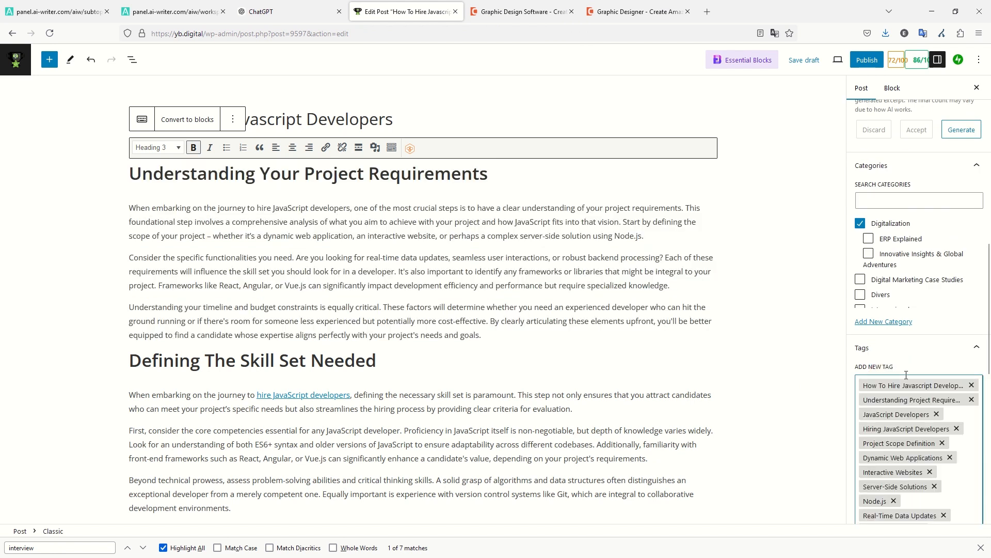
scroll(909, 356, "down", 9)
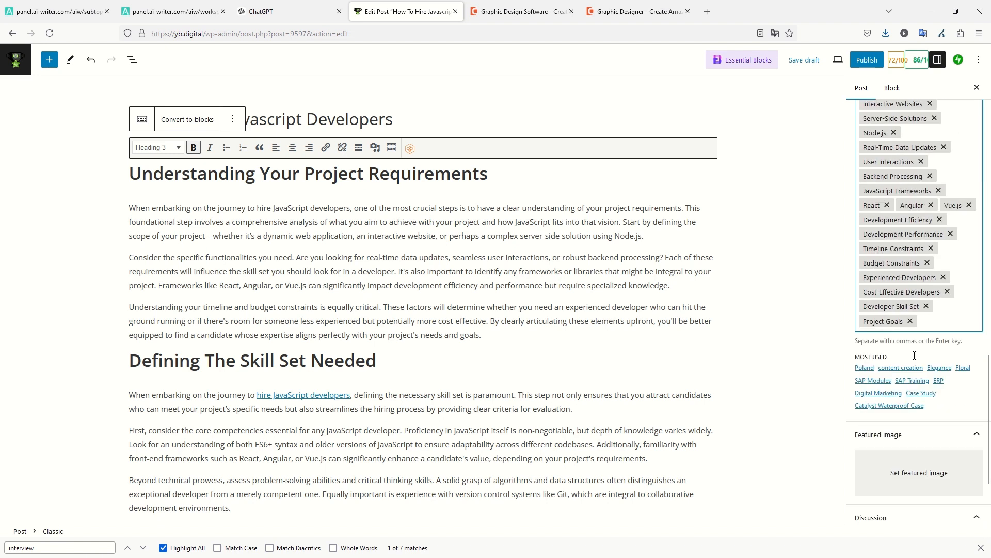
left_click(911, 366)
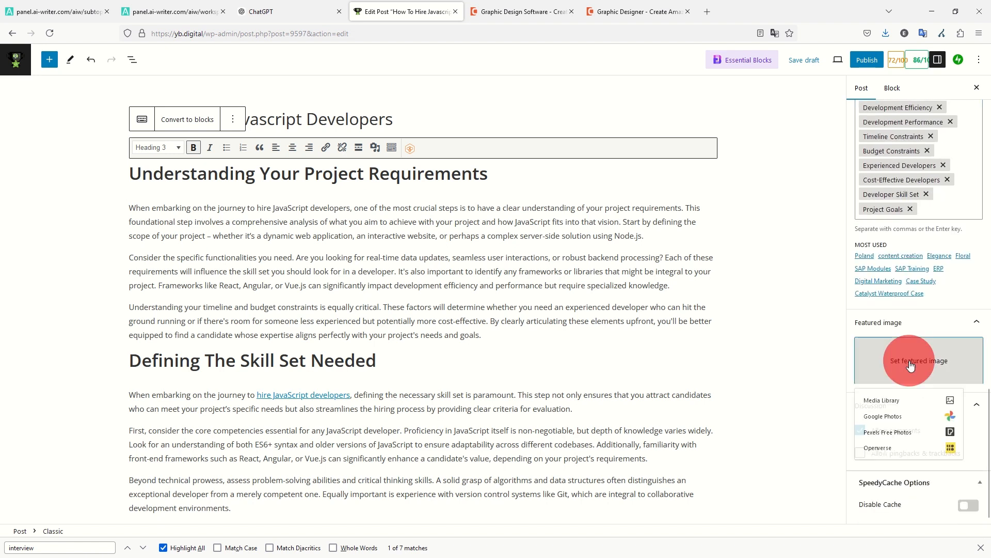
left_click(888, 440)
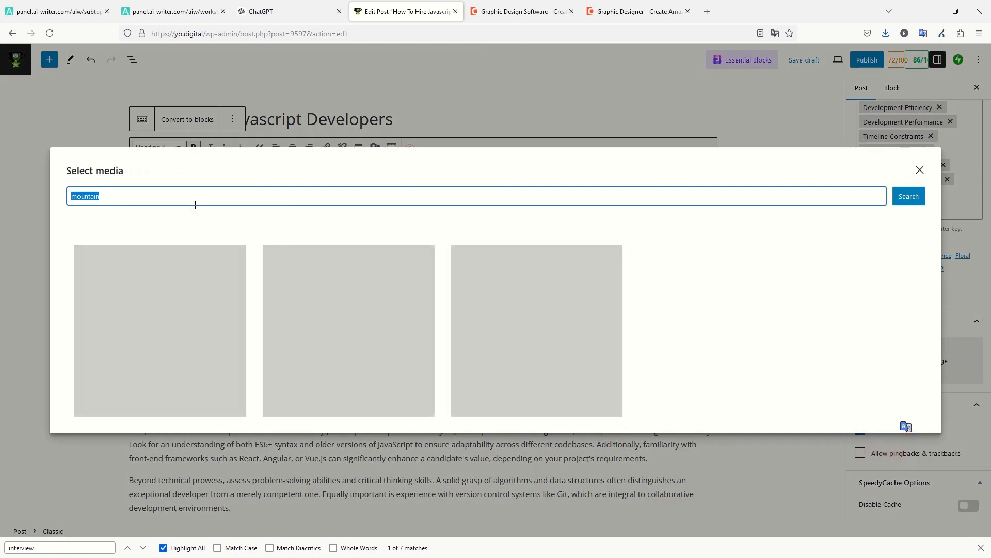
type("develo")
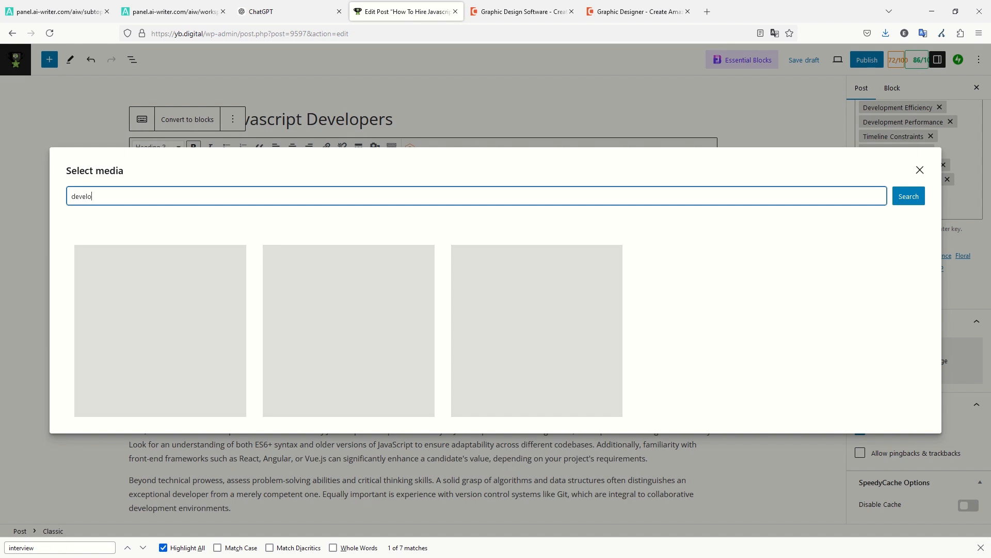
type("pers")
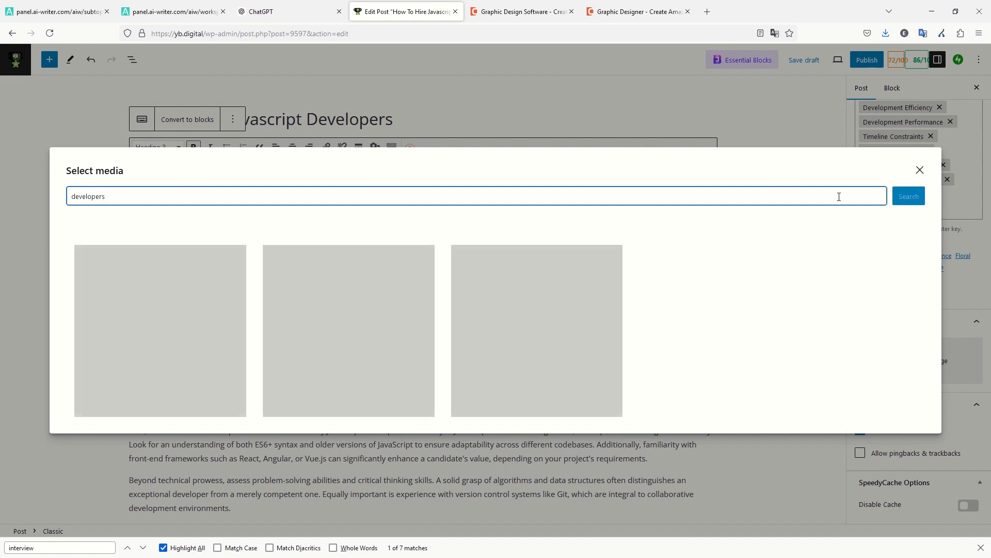
left_click(185, 200)
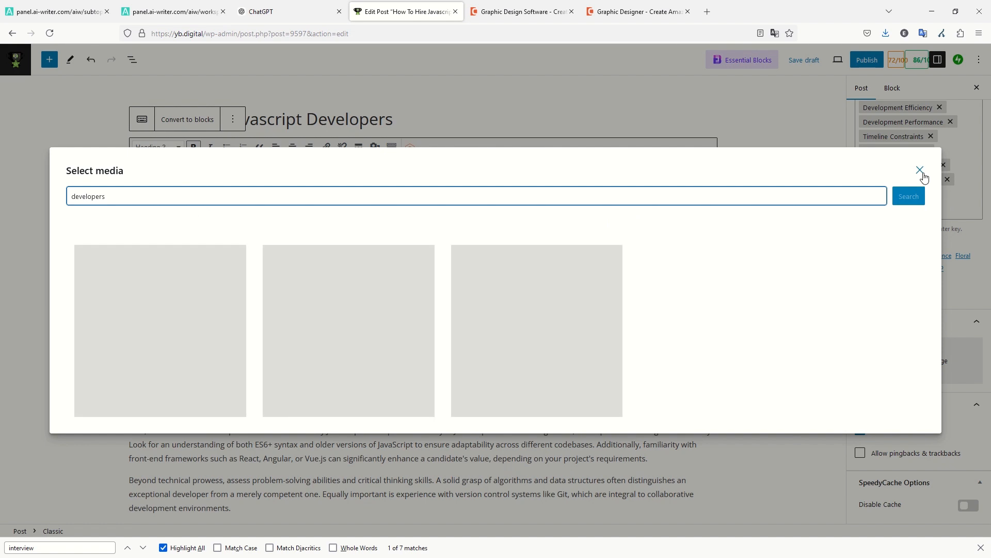
left_click(920, 171)
left_click(918, 364)
left_click(902, 420)
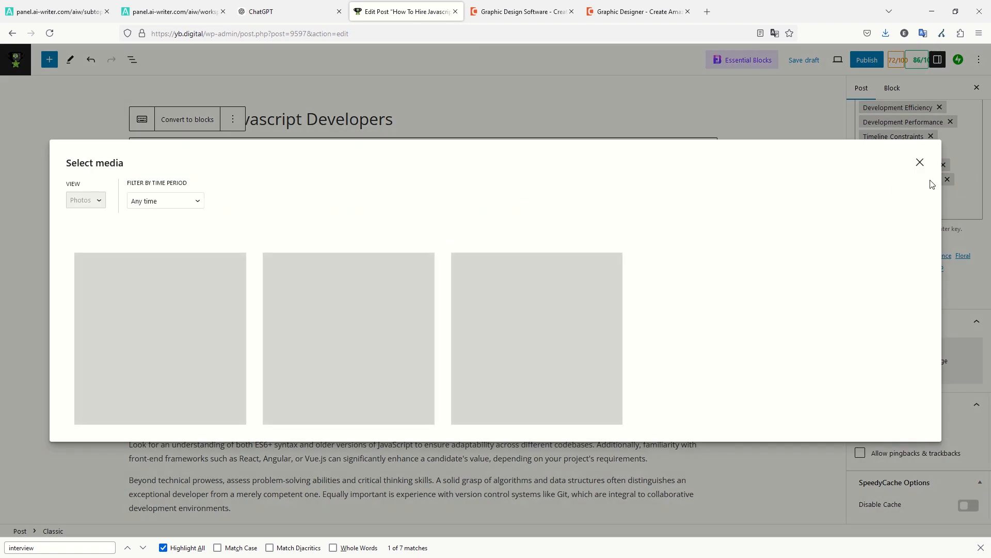
left_click(920, 162)
left_click(897, 365)
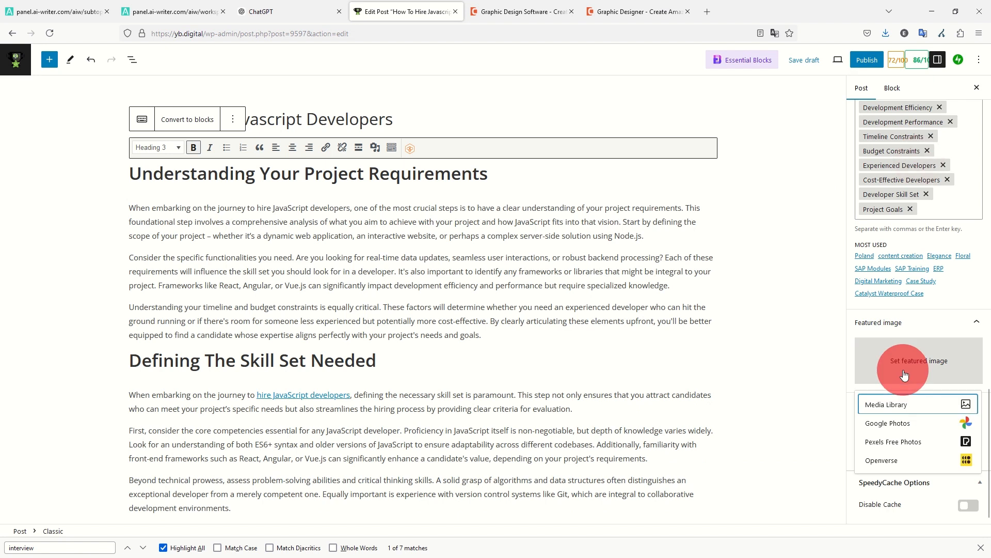
left_click(883, 459)
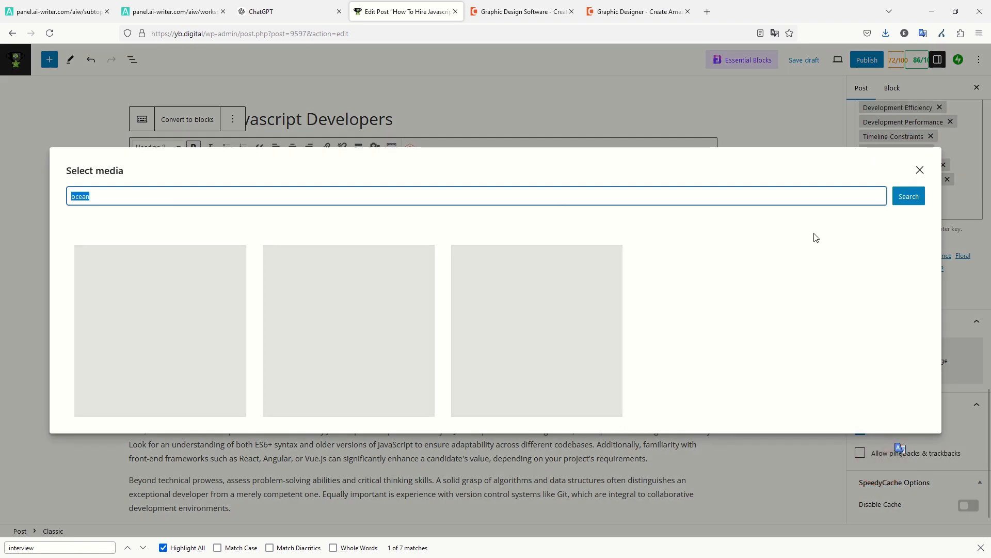
Close Openverse and upload temp.jpg from Downloads through the Media Library's Upload files tab.
left_click(919, 171)
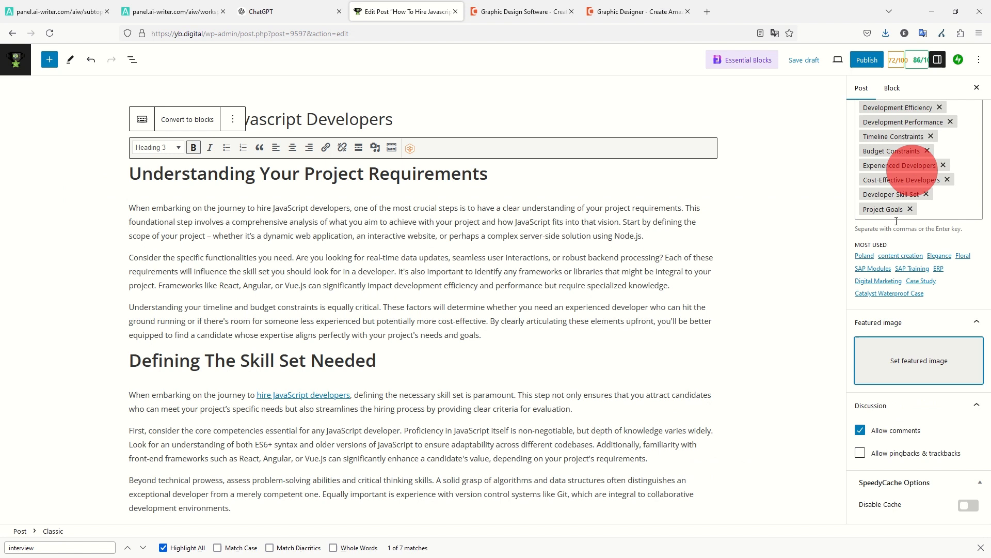
left_click(896, 359)
left_click(919, 406)
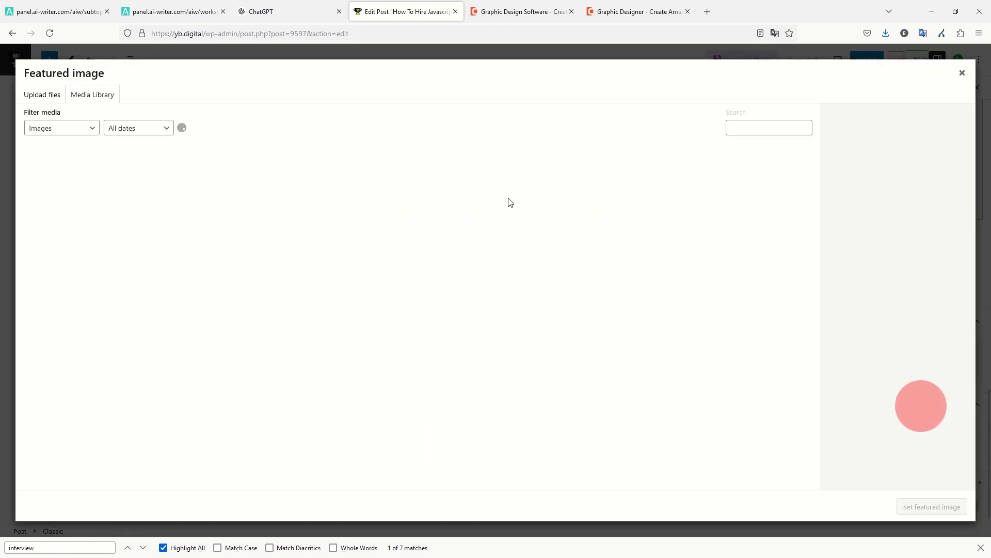
left_click(48, 98)
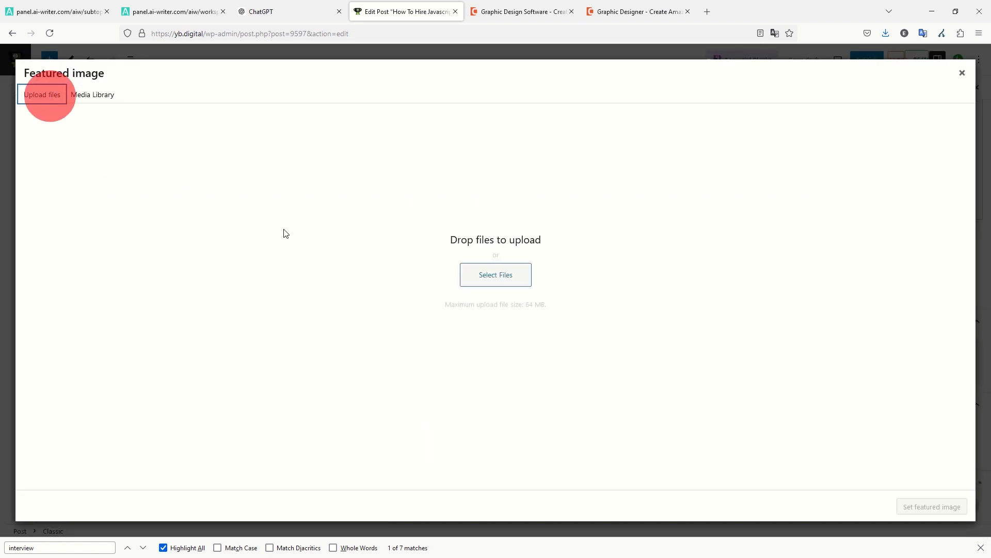
left_click(534, 274)
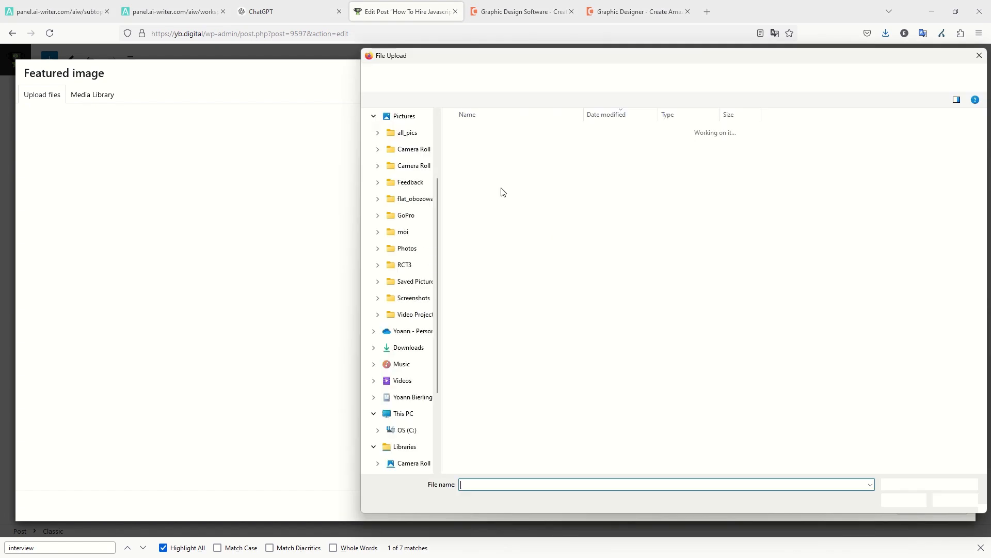
double_click(473, 150)
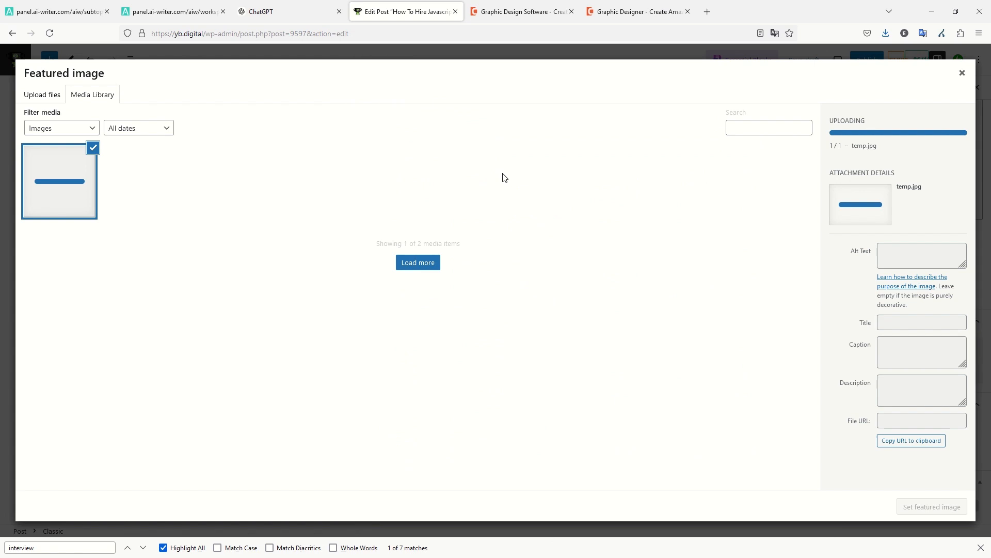
left_click(301, 21)
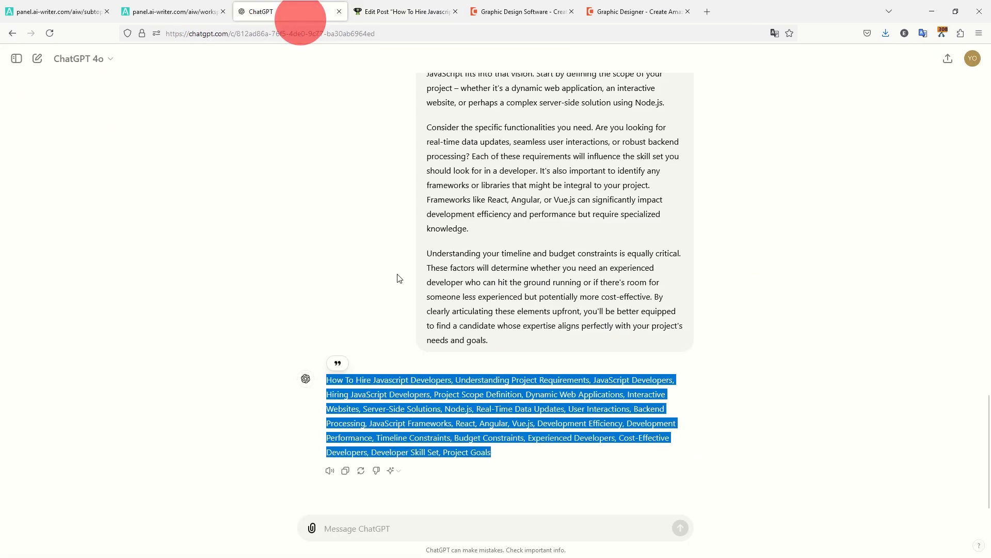
scroll(422, 269, "up", 15)
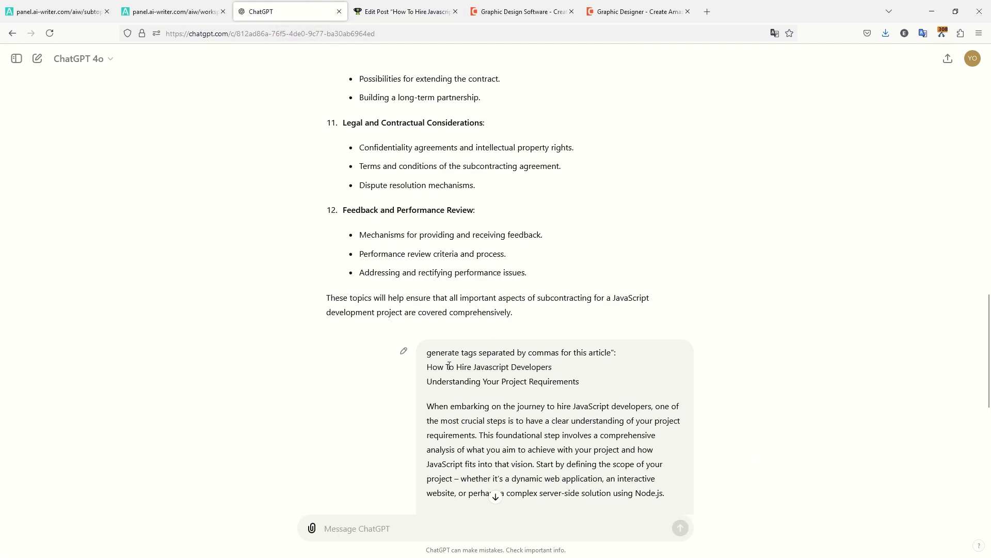
left_click_drag(428, 368, 586, 378)
left_click(507, 367)
double_click(507, 367)
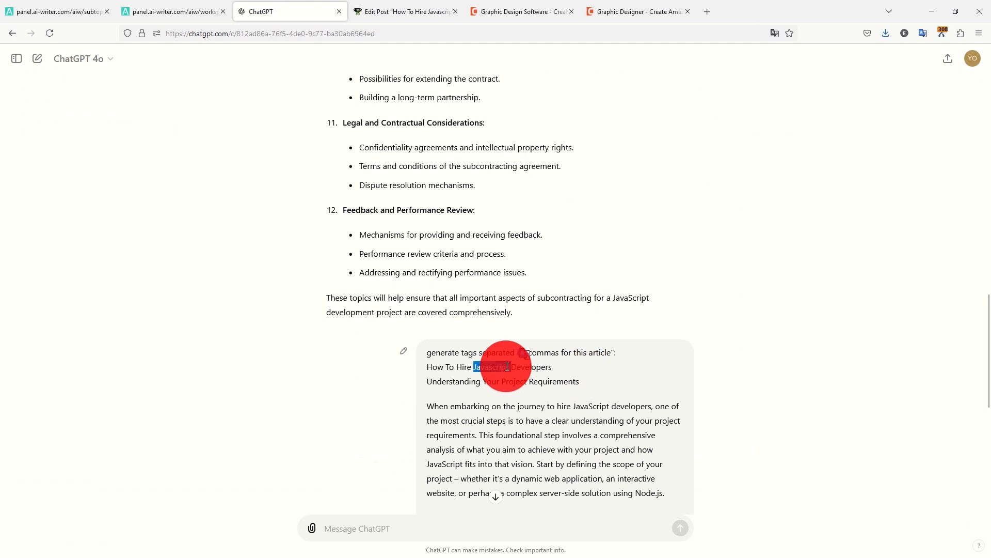
key("ctrl+Tab")
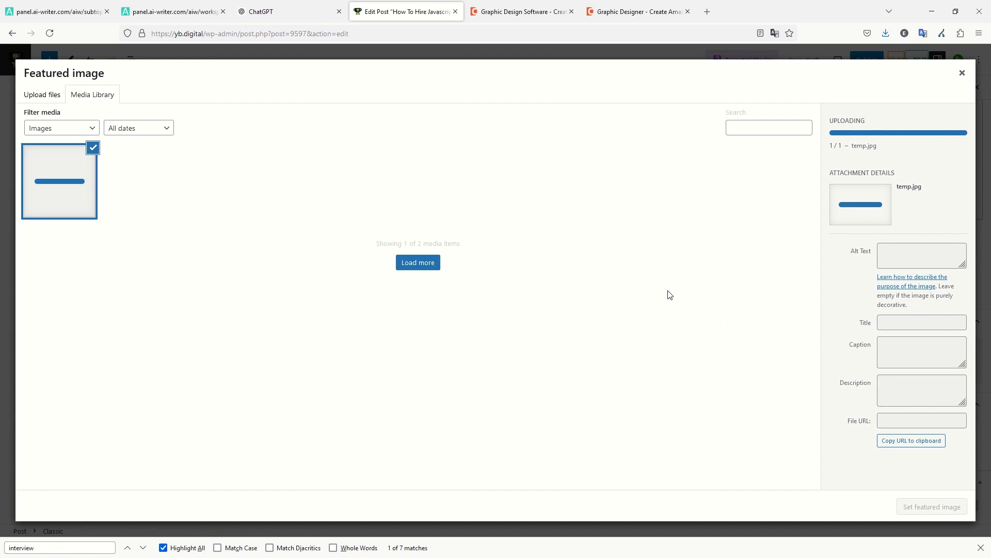
Switch to AIWriter's eight subtopics for 'Immediately Available Javascript Developers Needed For Project'.
left_click(46, 11)
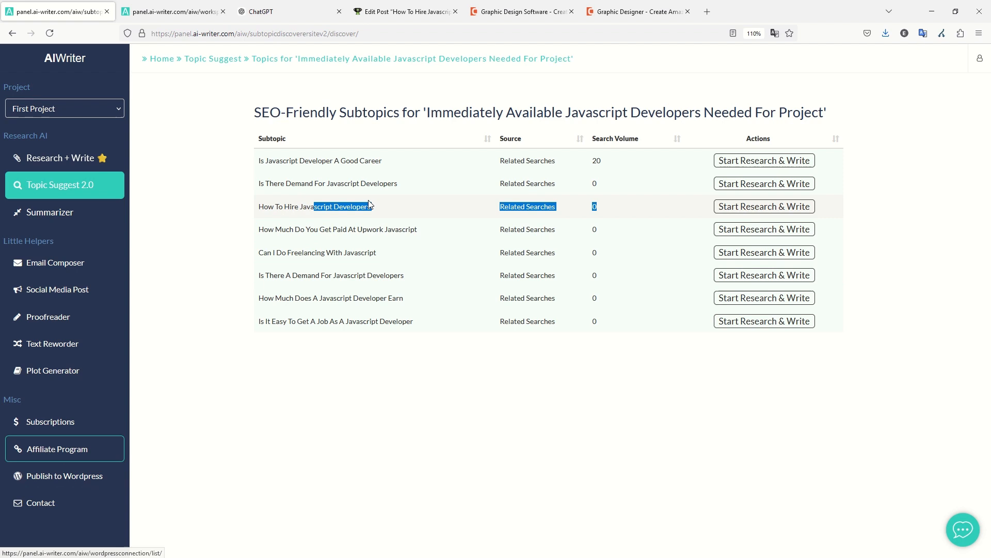
Return to the WordPress featured image dialog, its media library now showing temp.jpg first.
left_click(437, 17)
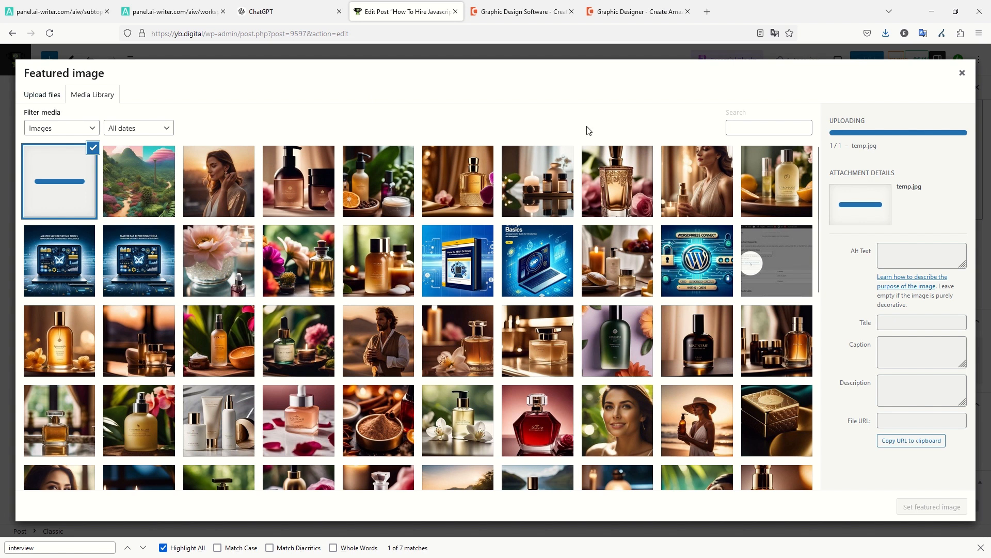
Close the dialog, dismiss the Pexels search, and reopen the featured image Media Library grid.
left_click(963, 74)
left_click(931, 364)
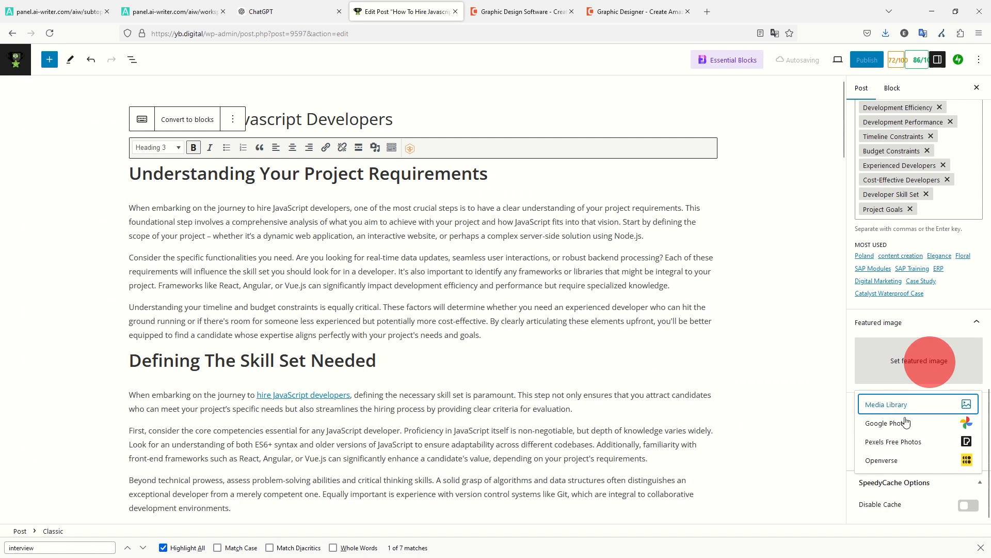
left_click(900, 444)
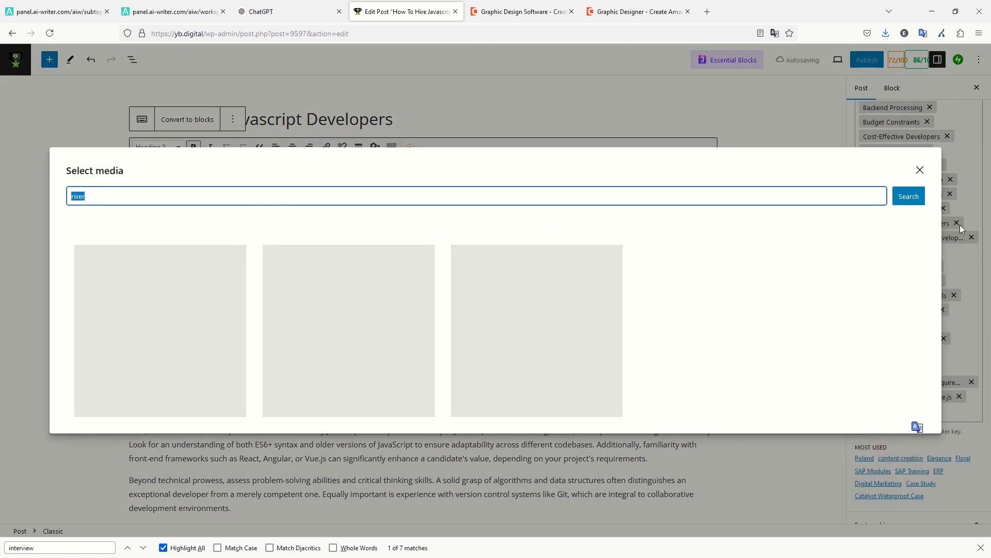
left_click(920, 170)
left_click(905, 356)
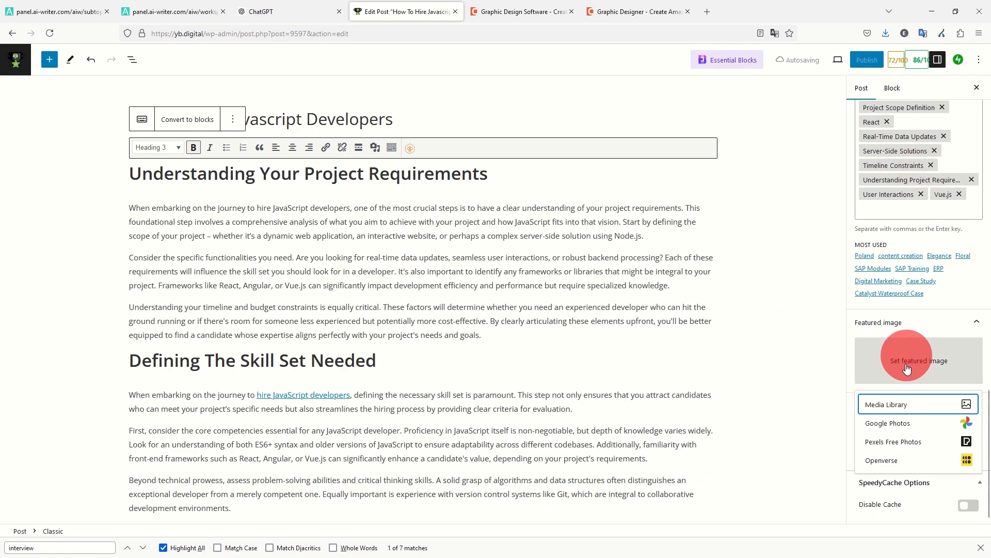
left_click(902, 405)
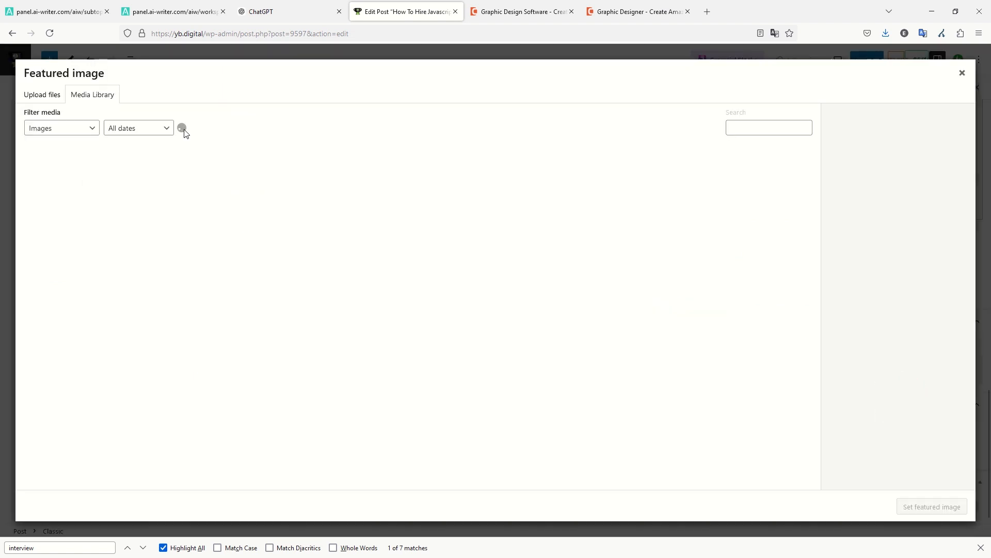
left_click(46, 100)
left_click(92, 94)
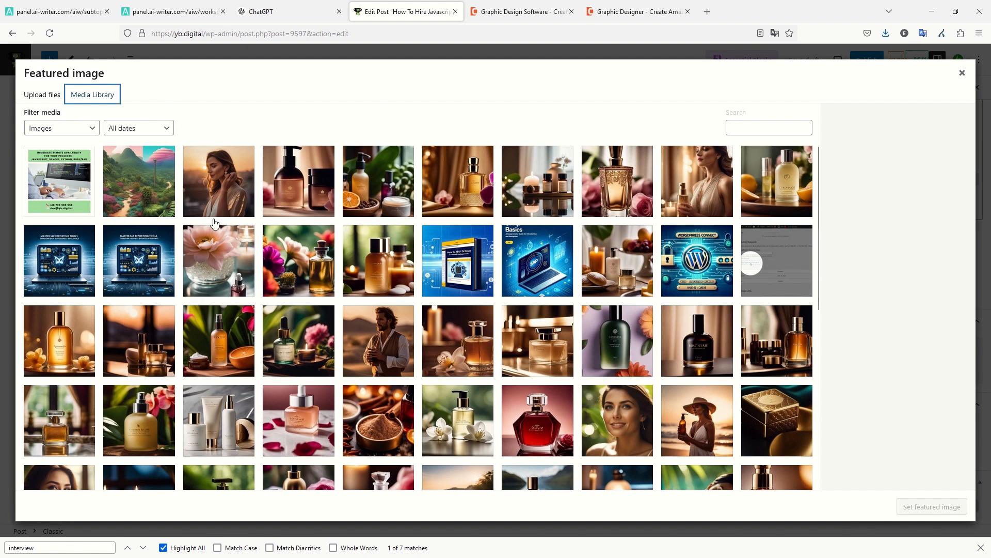
Give the uploaded promo image the alt text 'Hire Javascript Developers: contact us for readily available remote skilled JS developers'.
left_click(68, 191)
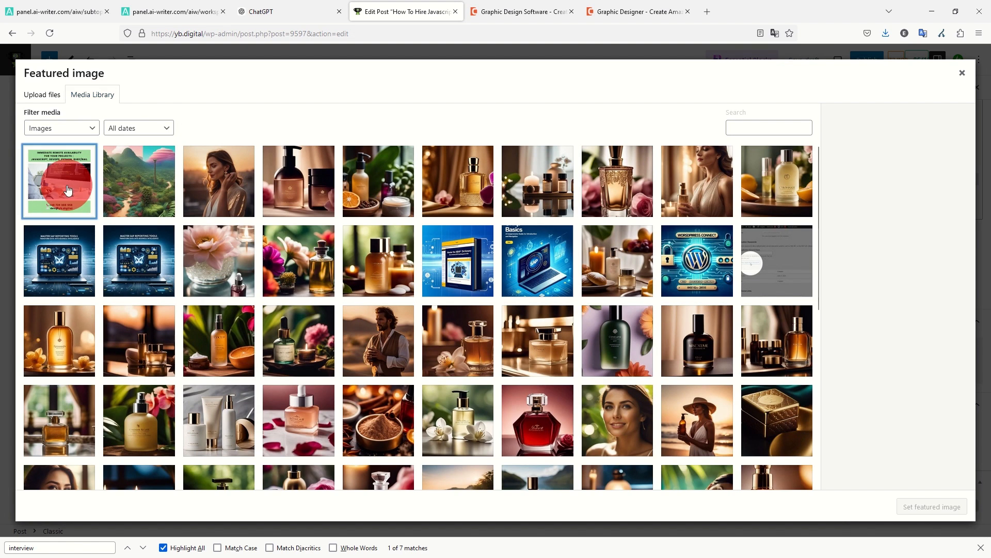
left_click(896, 219)
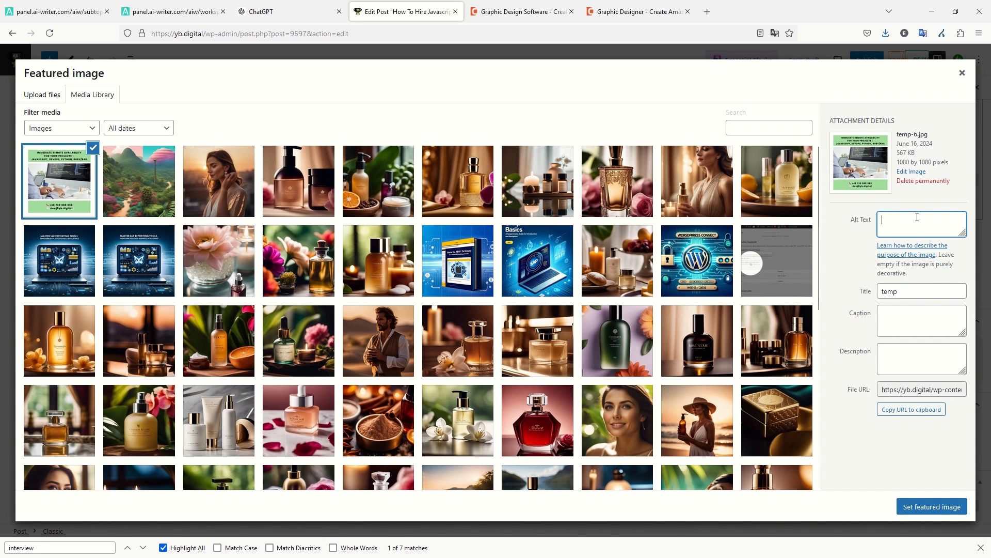
left_click(287, 11)
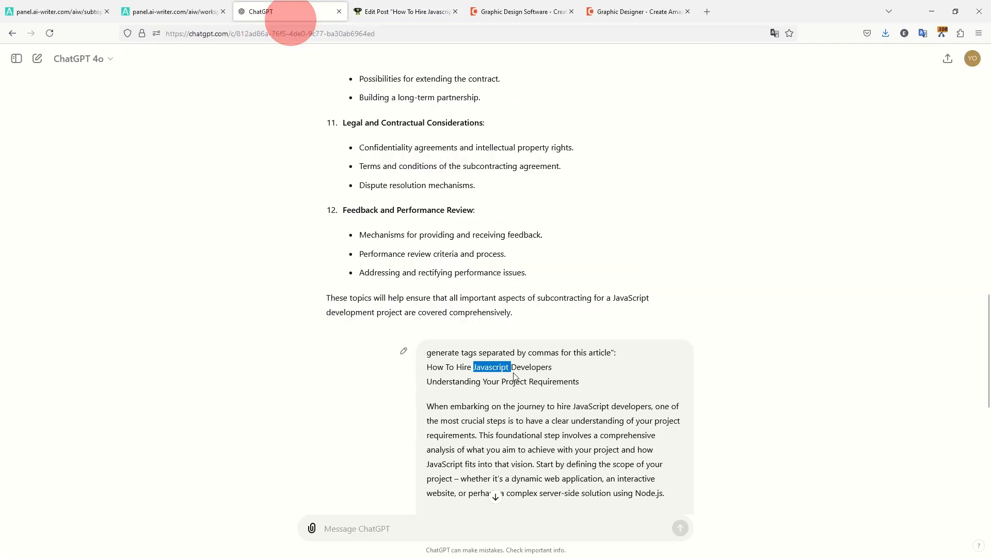
double_click(432, 367)
triple_click(432, 367)
key("ctrl+c")
key("ctrl+Tab")
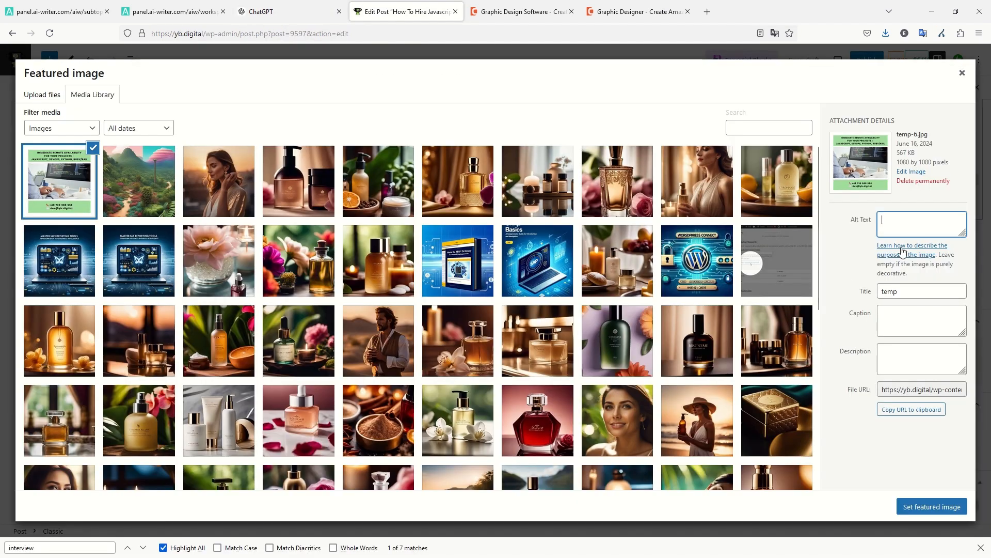
key("ctrl+v")
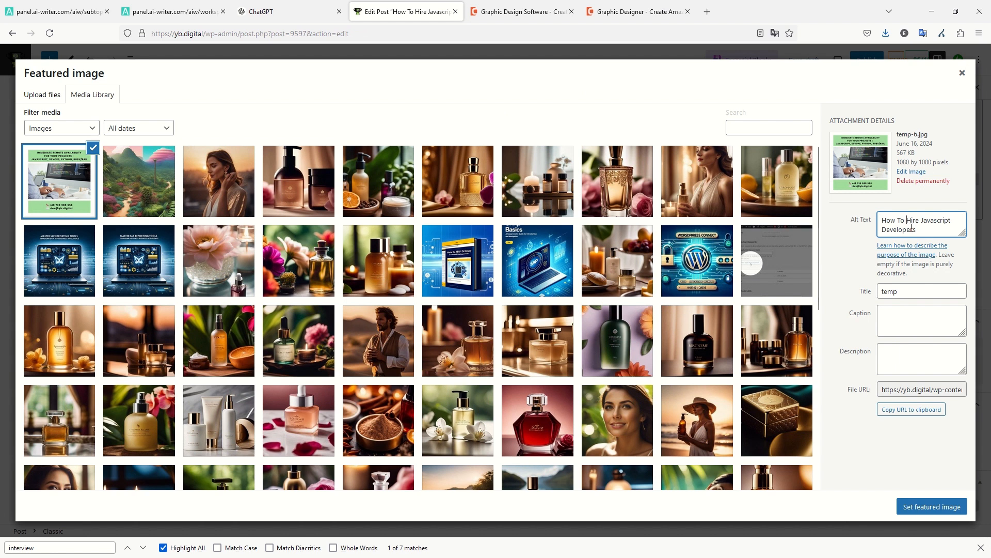
key("shift+Home")
key("BackSpace")
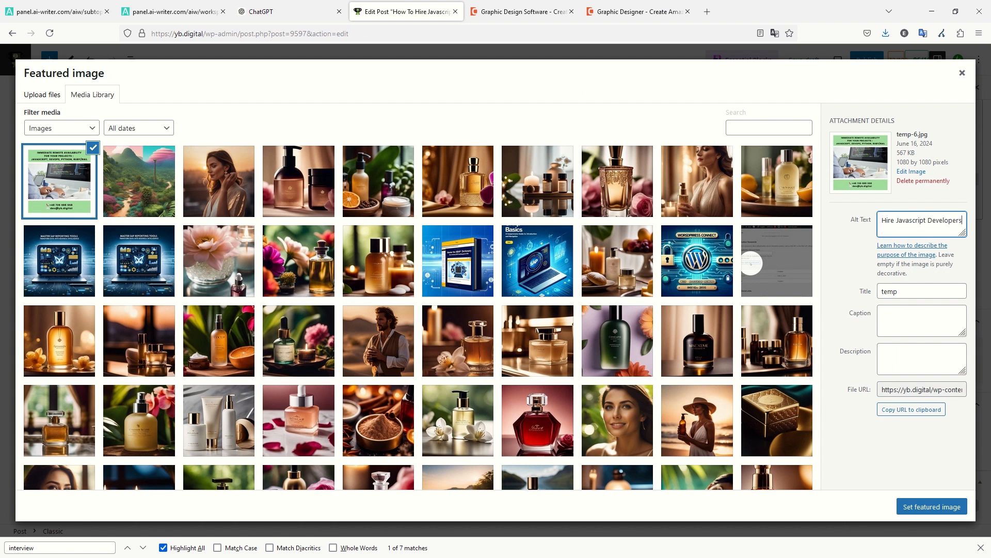
key("End")
type(": contact us for re")
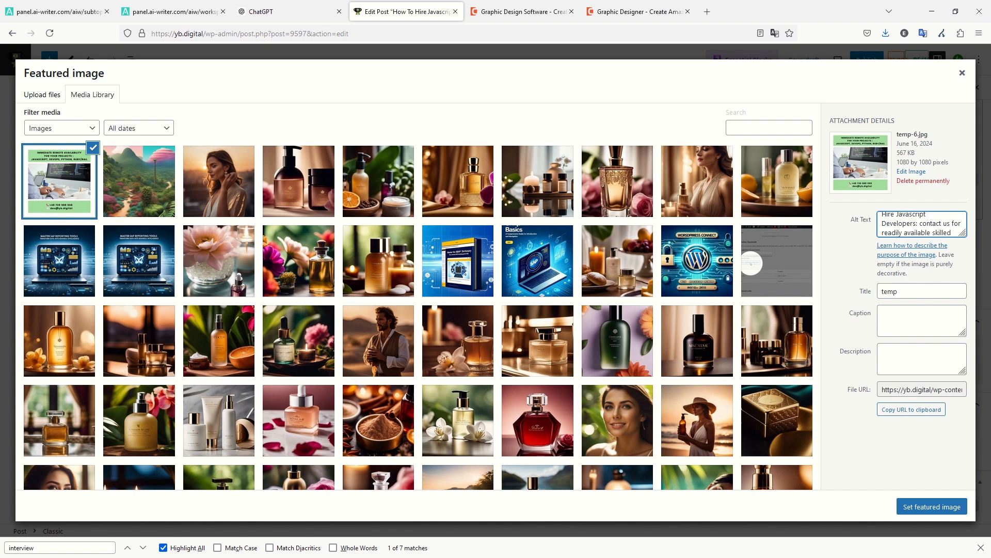
type("developers")
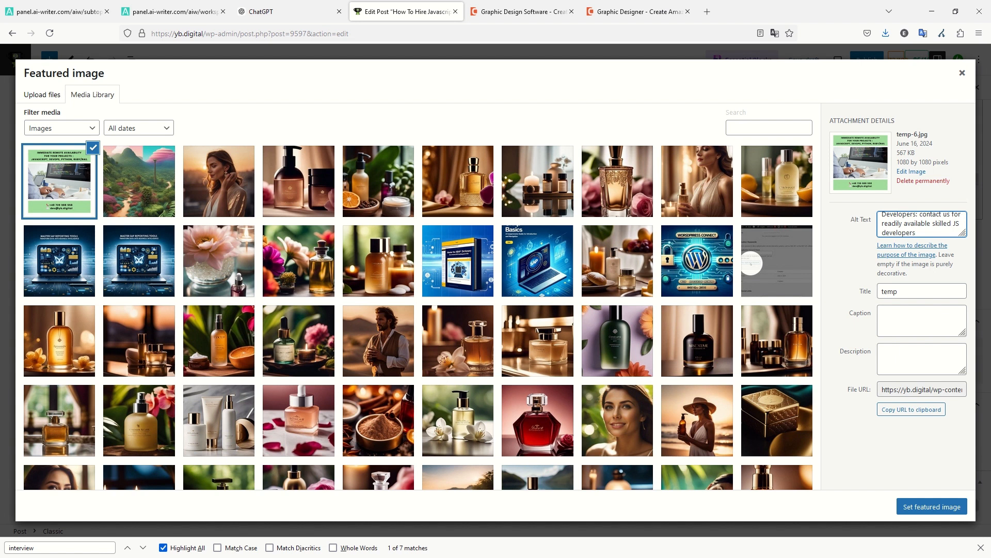
type("remote")
key("ctrl+a")
key("Tab")
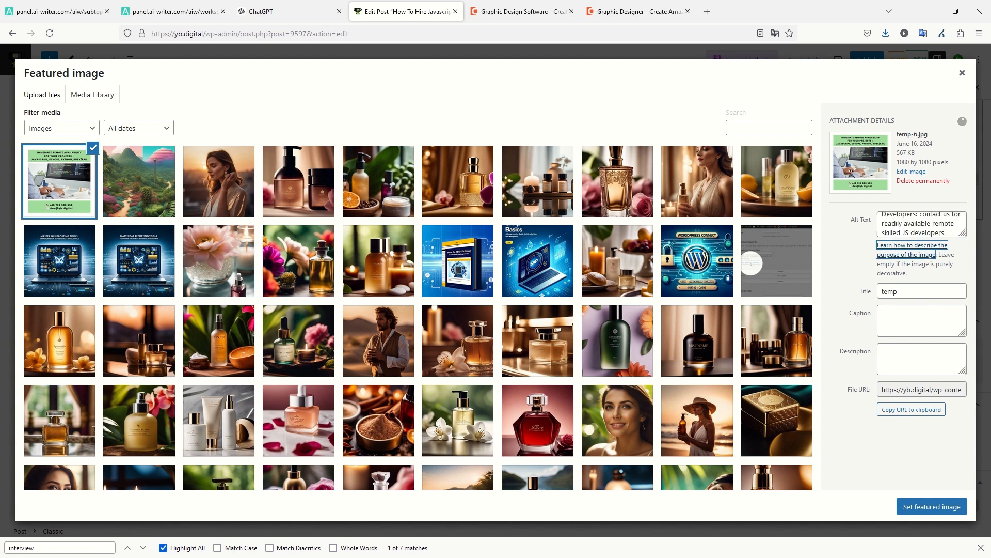
Reuse that alt text as the Title, Caption and Description, and set the image as featured.
double_click(911, 295)
key("ctrl+v")
left_click(907, 315)
key("ctrl+v")
left_click(912, 355)
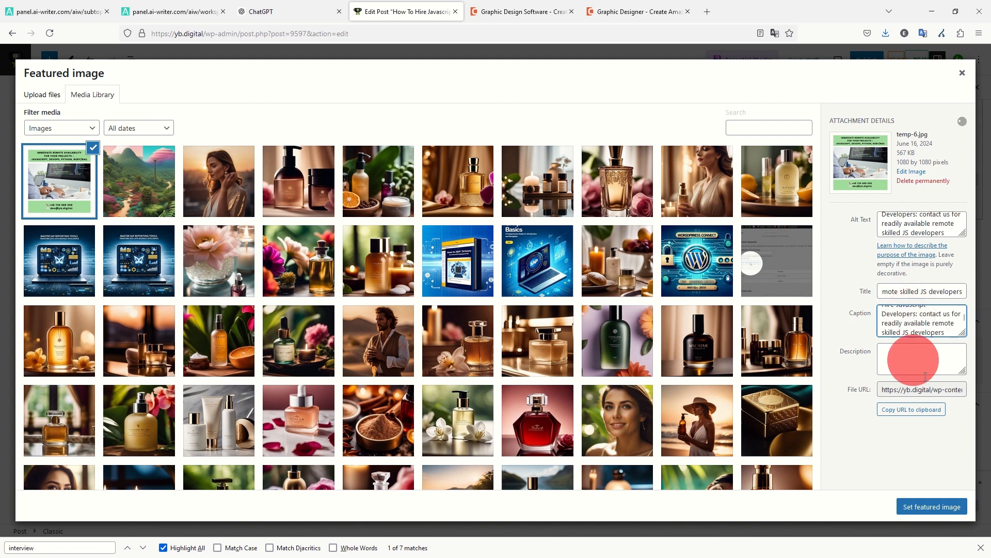
key("ctrl+v")
left_click(934, 505)
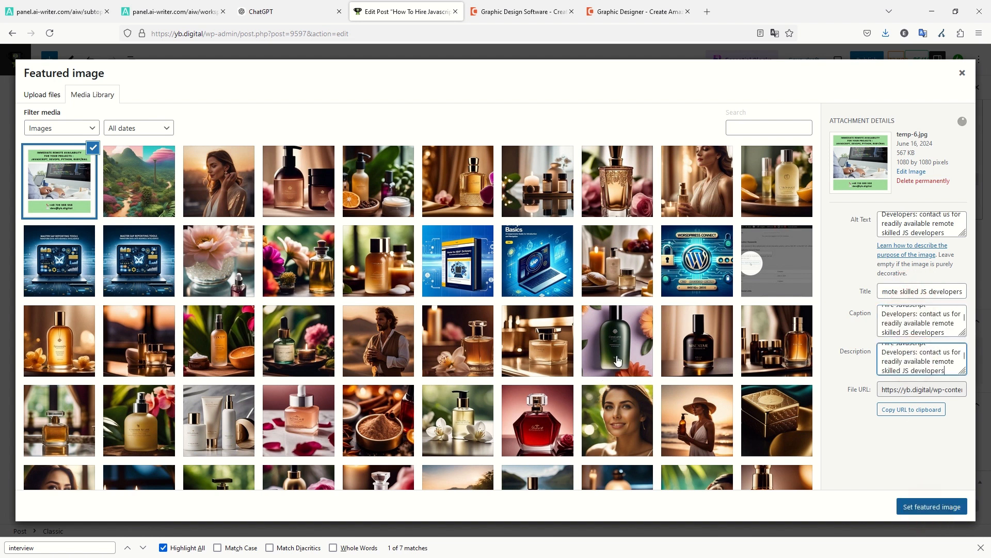
Add an empty paragraph after the networking paragraph.
scroll(331, 242, "down", 5)
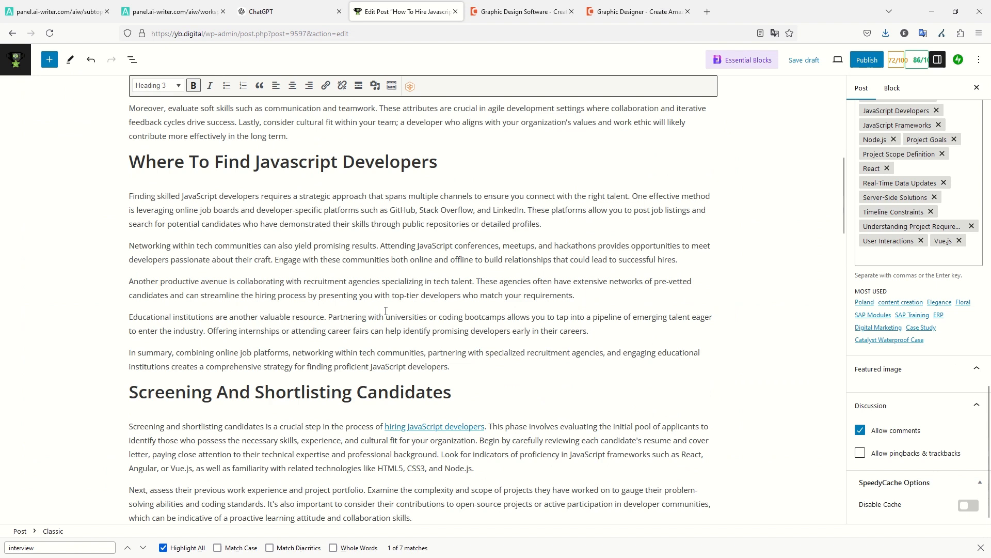
left_click(222, 190)
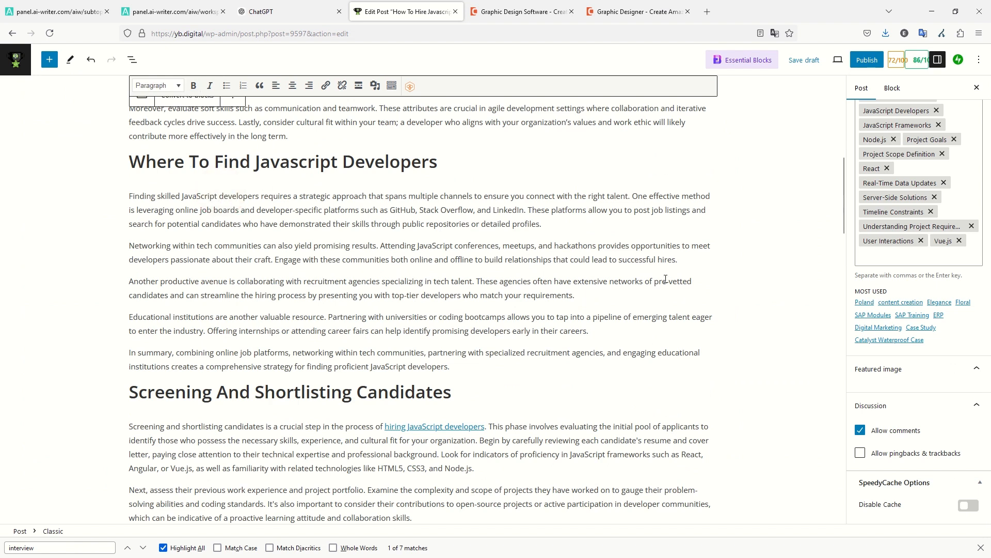
left_click(688, 260)
key("Return")
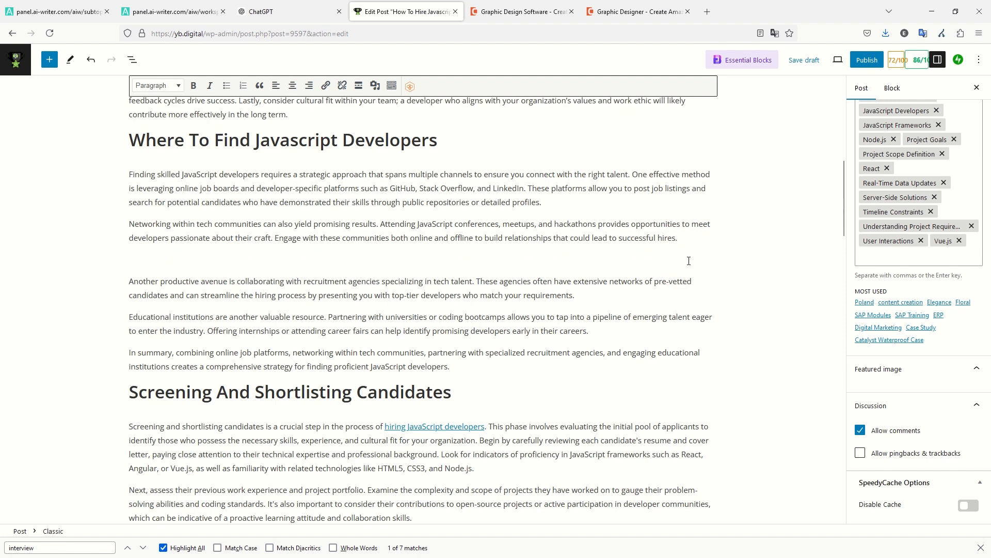
Convert the classic content area into separate Gutenberg paragraph and heading blocks.
scroll(362, 258, "up", 7)
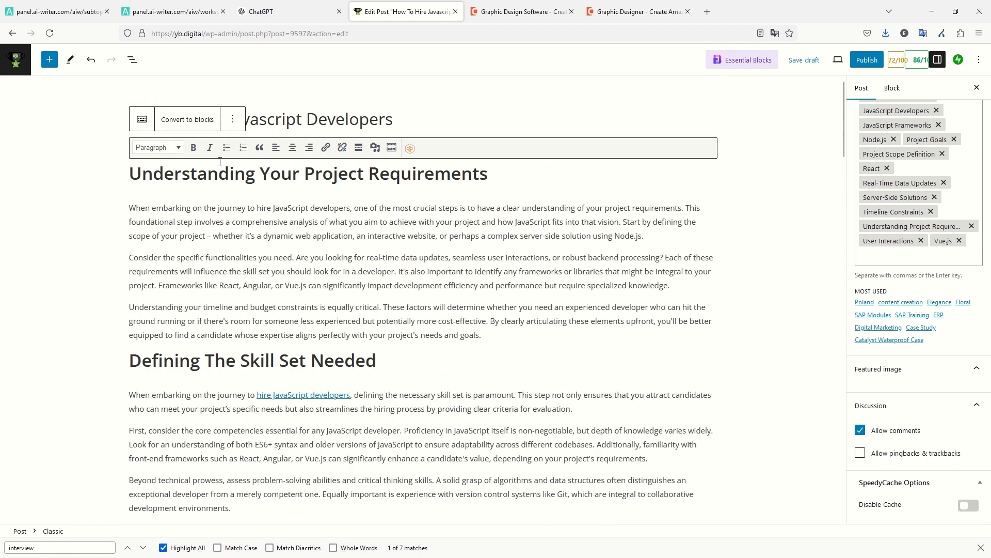
left_click(195, 122)
scroll(373, 232, "up", 12)
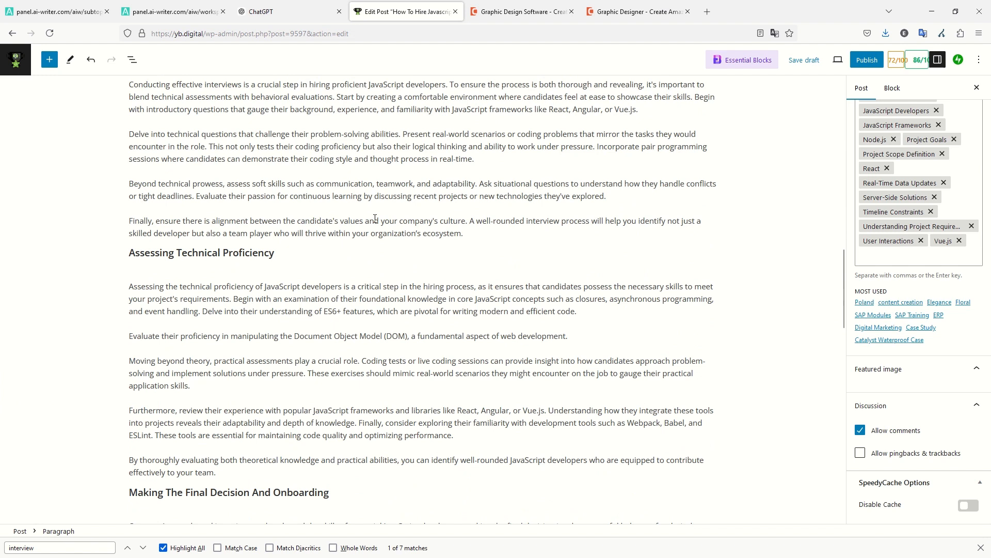
scroll(374, 256, "up", 5)
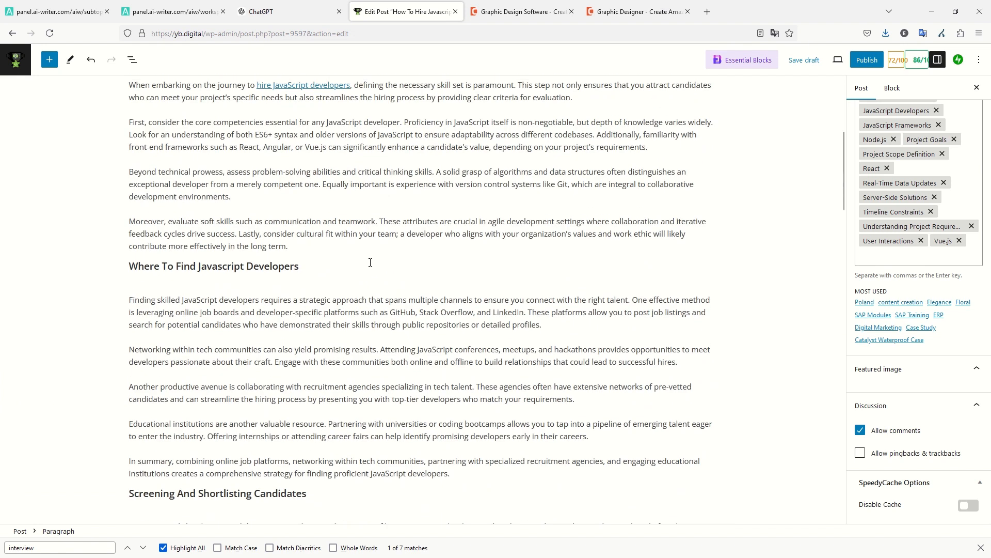
scroll(381, 261, "down", 15)
scroll(392, 258, "up", 15)
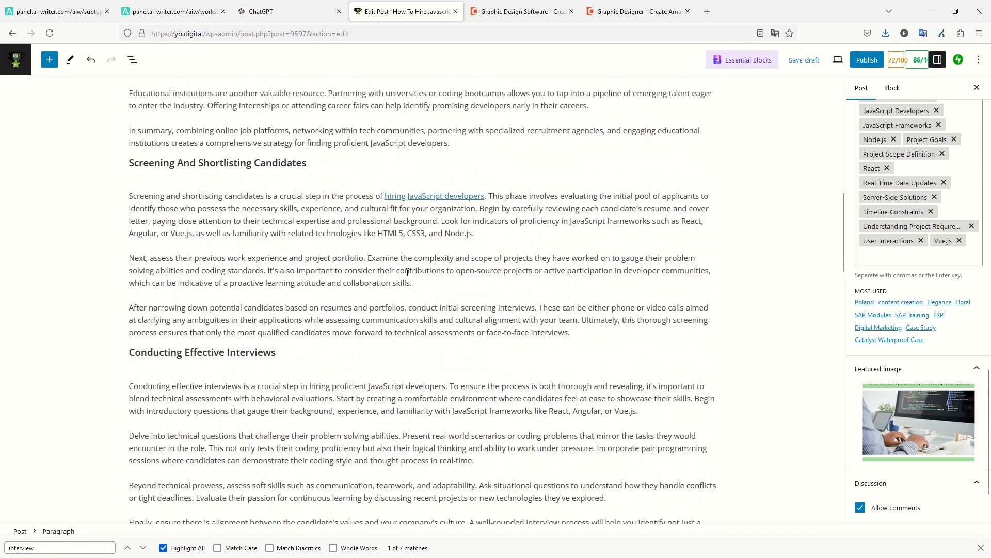
Add an image block right after the networking paragraph using /image.
left_click(382, 256)
left_click(683, 257)
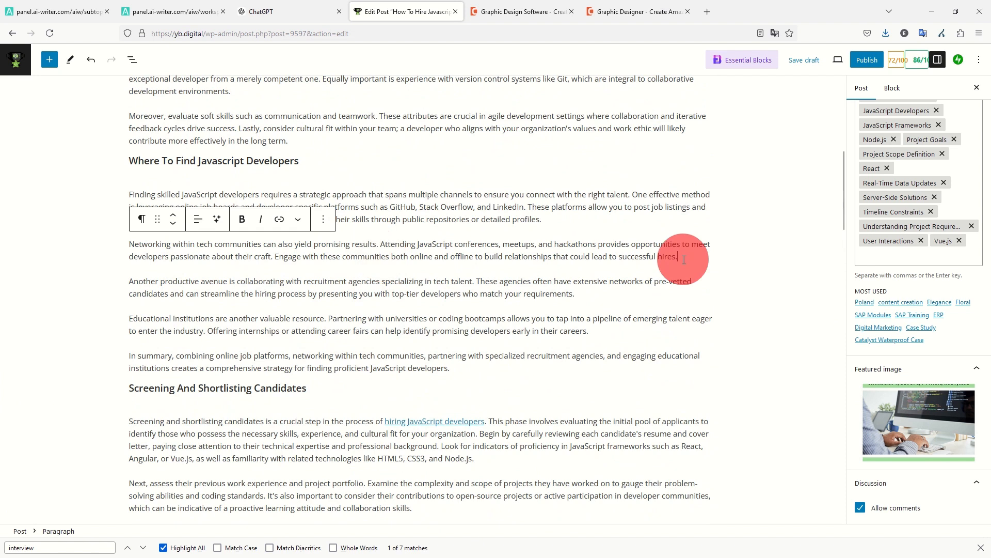
key("Return")
type("/image")
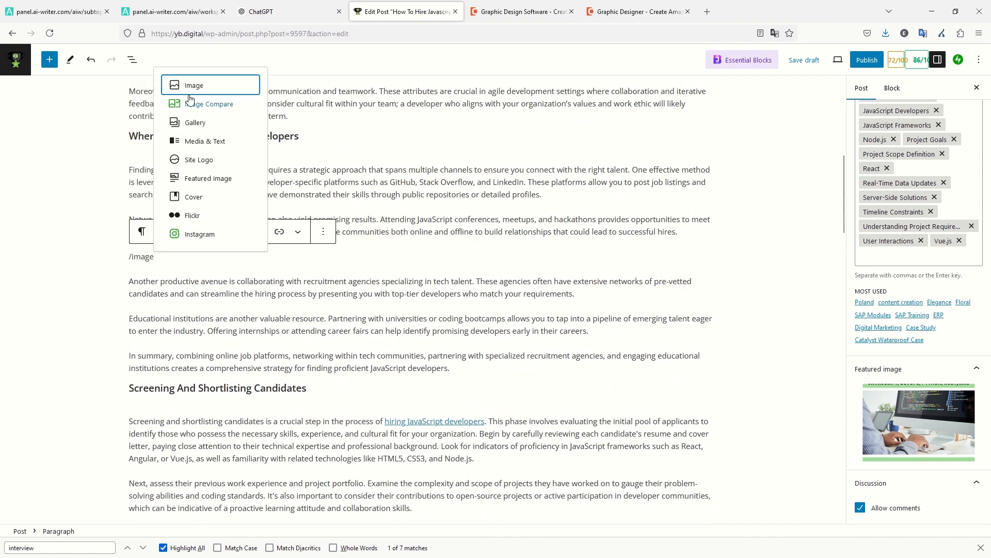
left_click(194, 89)
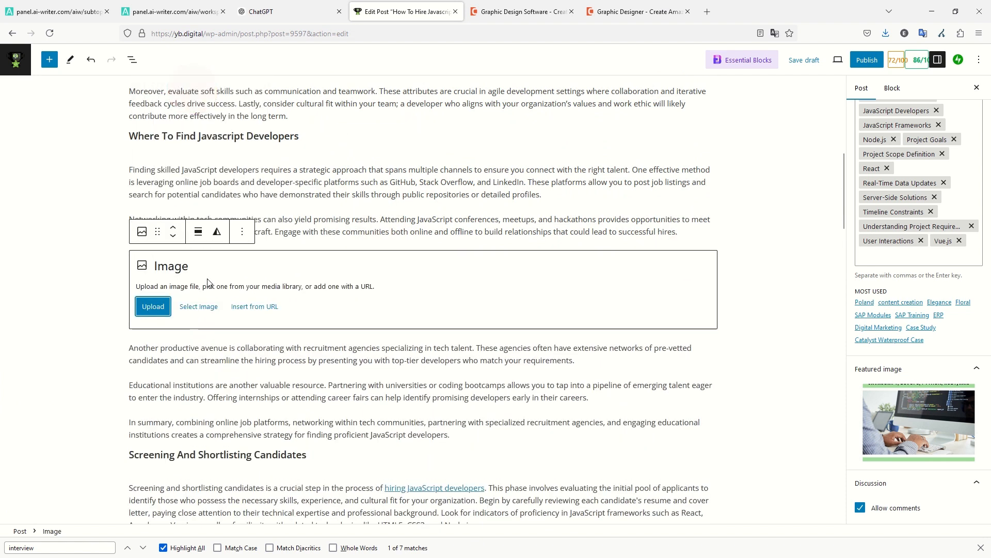
Insert the green remote-availability promo image from the Media Library and check its caption.
left_click(193, 306)
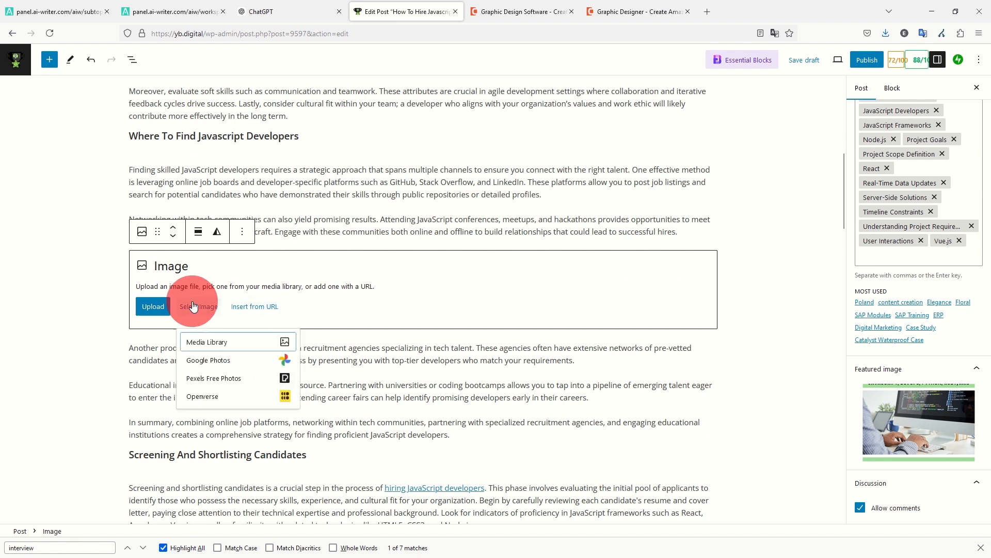
left_click(201, 347)
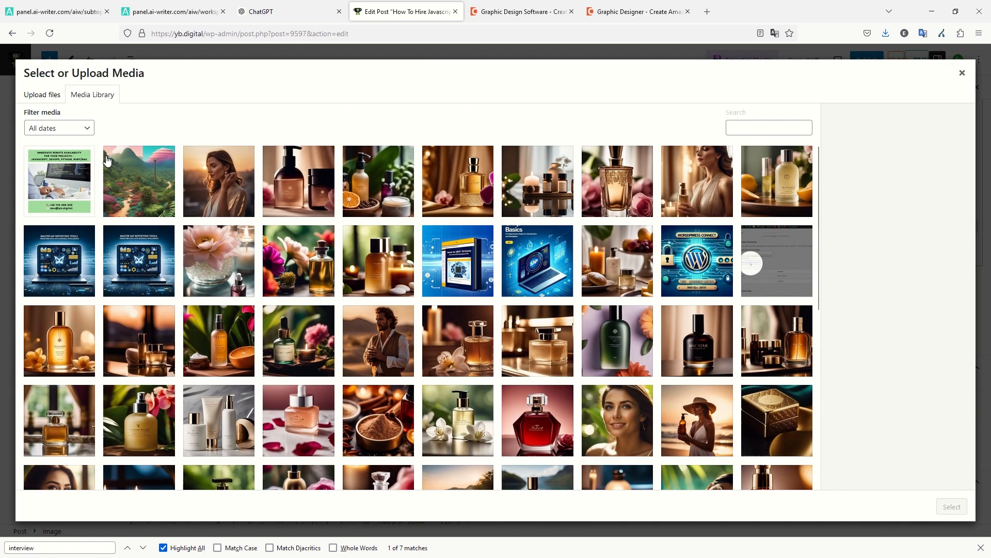
left_click(62, 160)
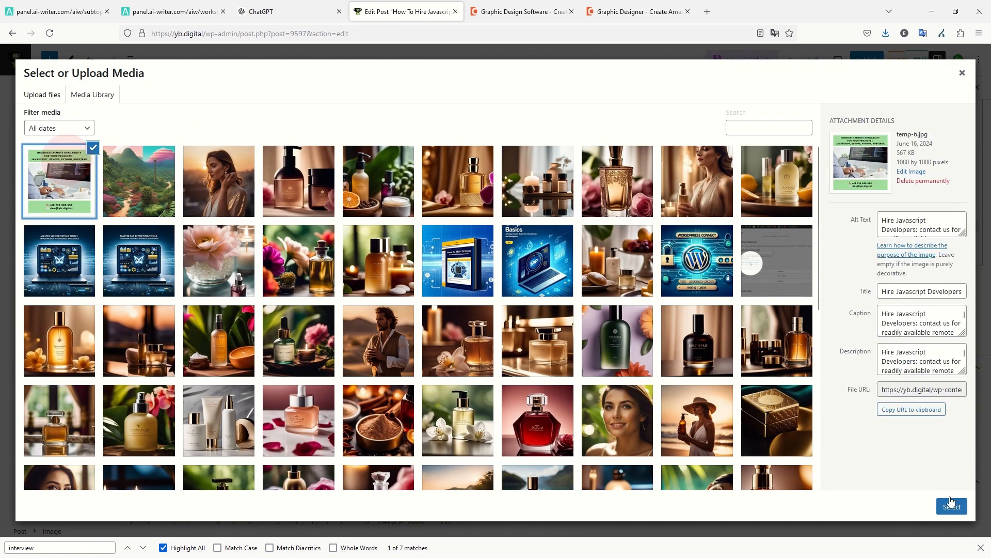
left_click(955, 506)
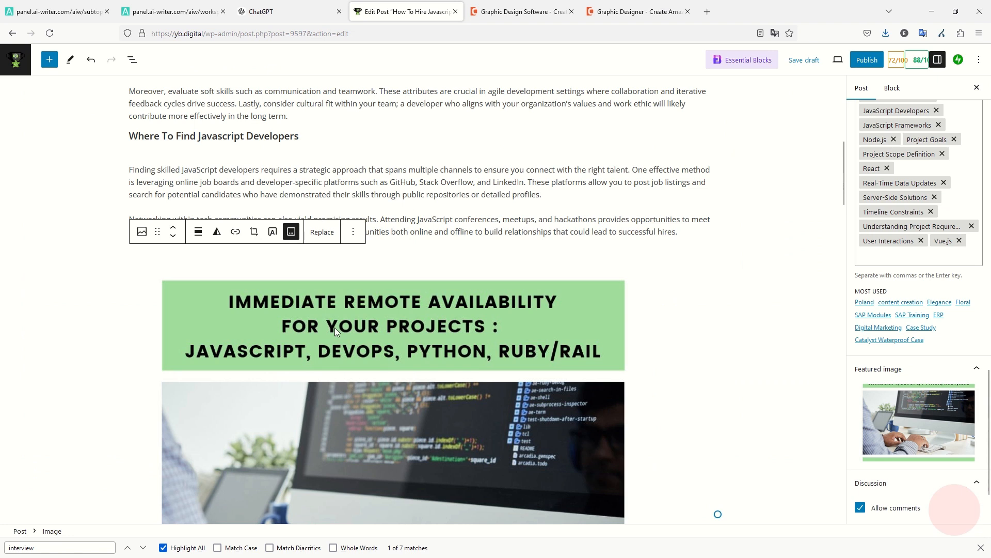
scroll(408, 273, "down", 7)
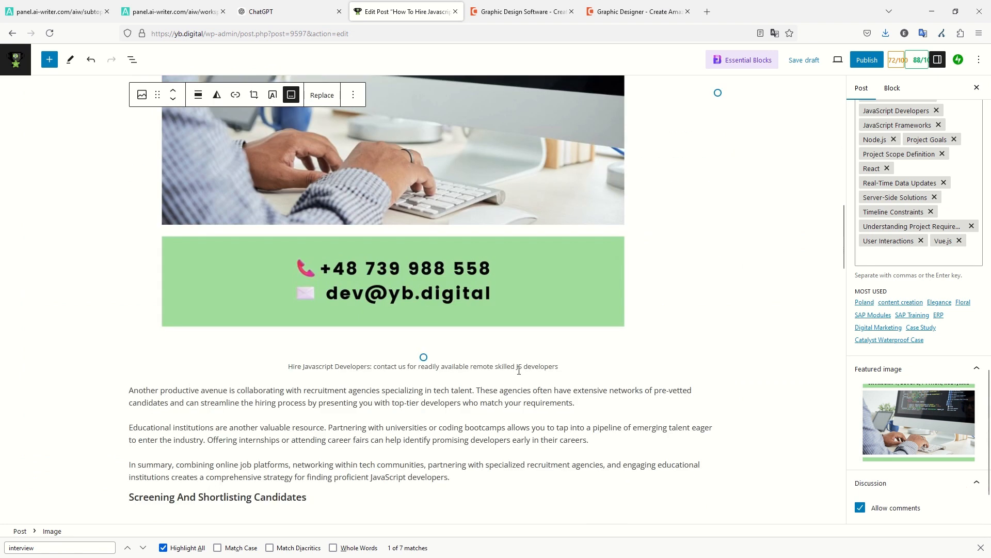
left_click(516, 364)
scroll(567, 310, "down", 10)
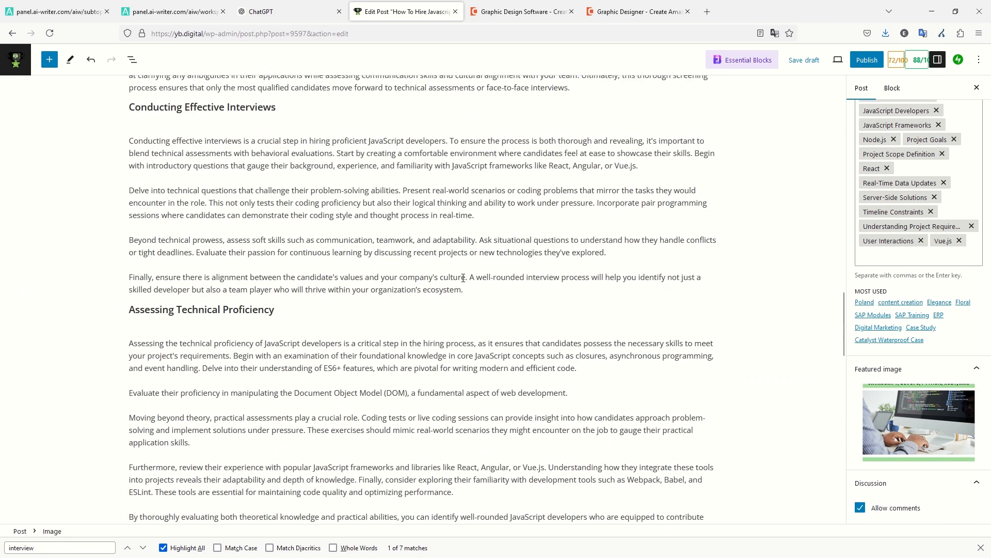
scroll(463, 277, "down", 8)
scroll(462, 274, "up", 15)
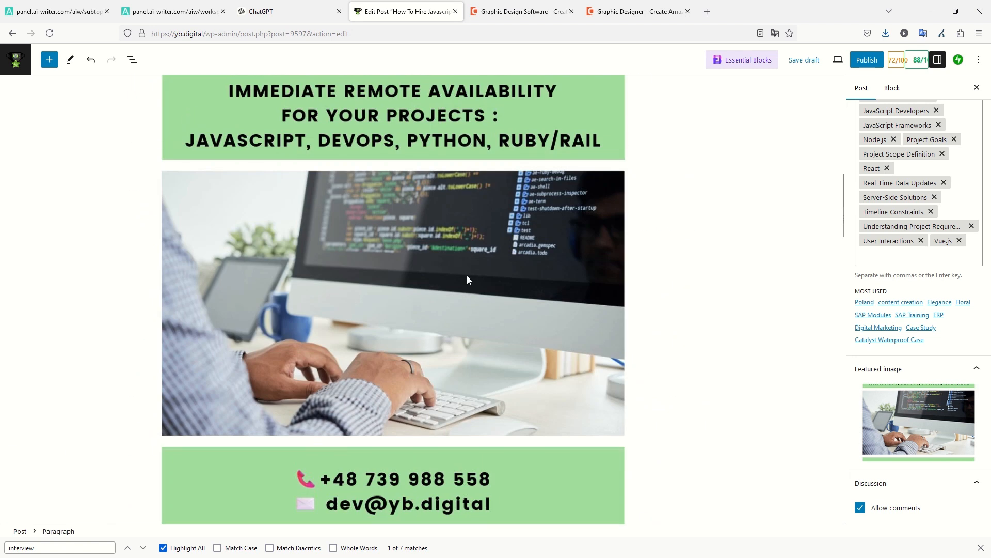
left_click(460, 273)
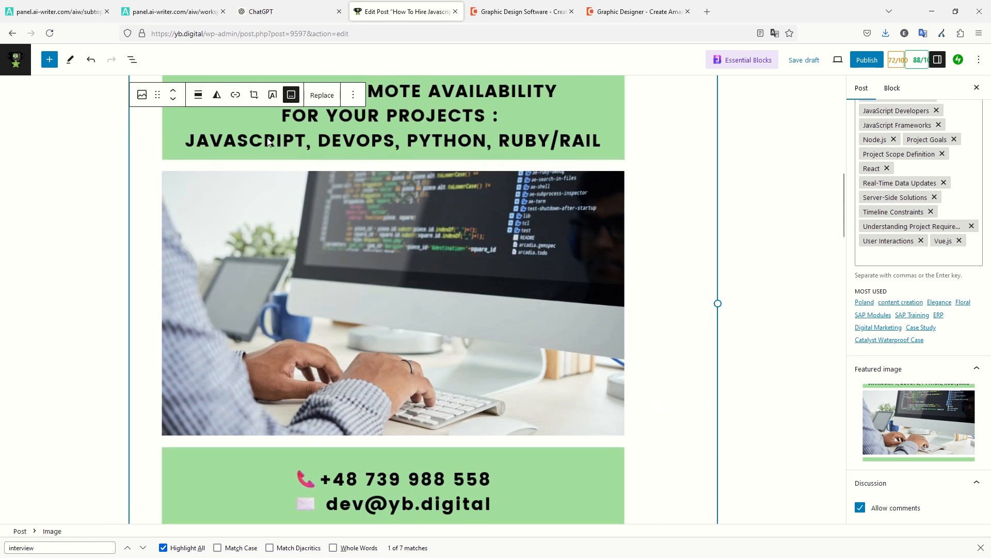
Start a mailto link on the promo image and turn on 'Open in new tab'.
left_click(235, 100)
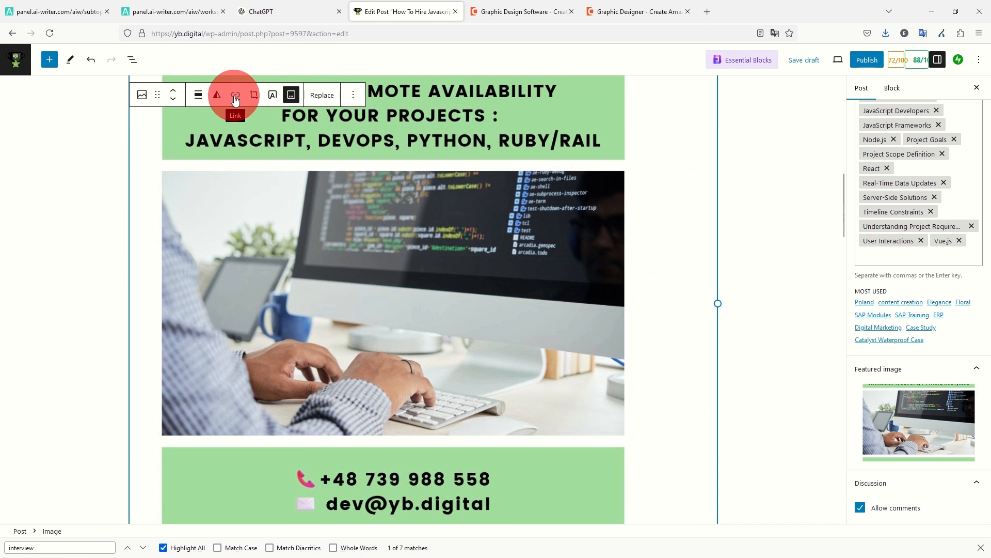
type("mai")
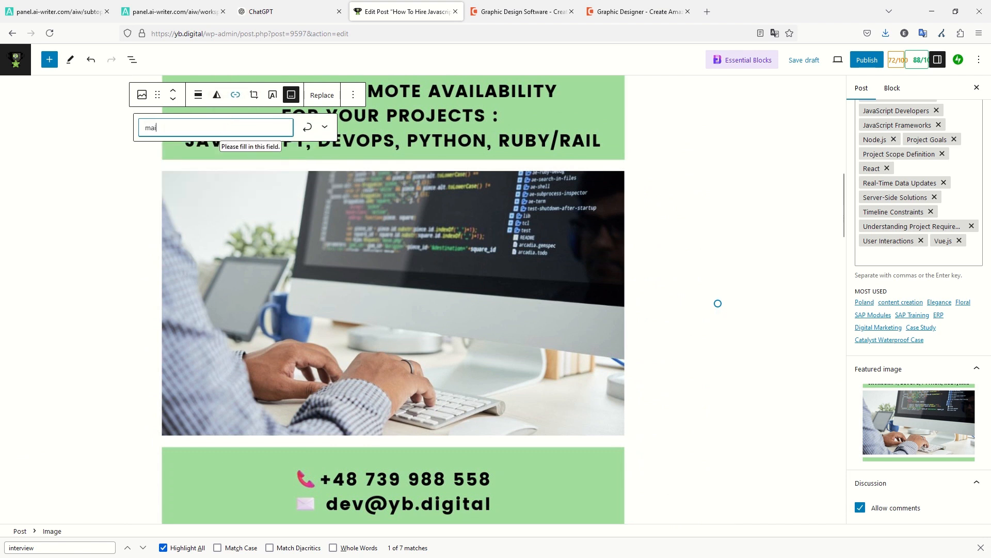
left_click(324, 129)
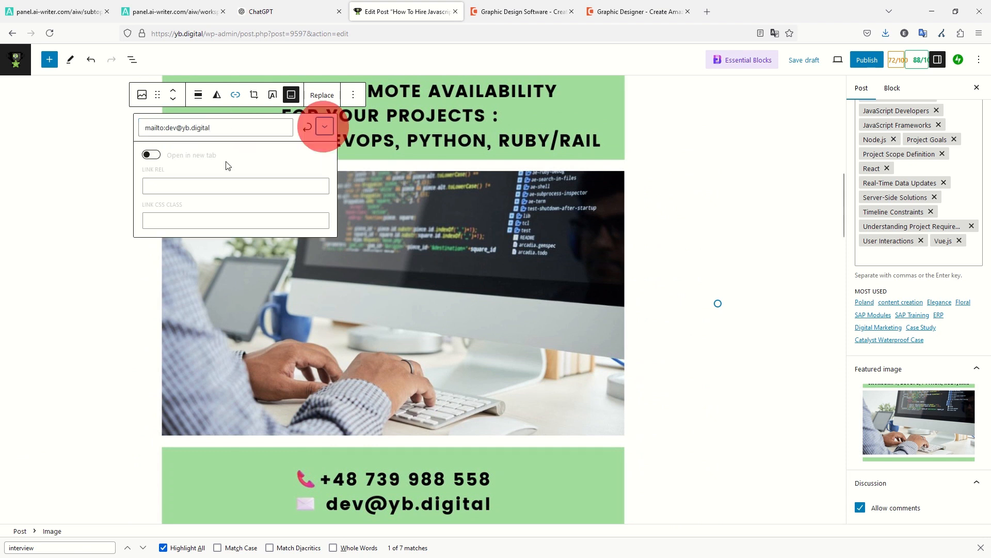
left_click(151, 155)
left_click(228, 126)
key("ctrl+a")
key("ctrl+c")
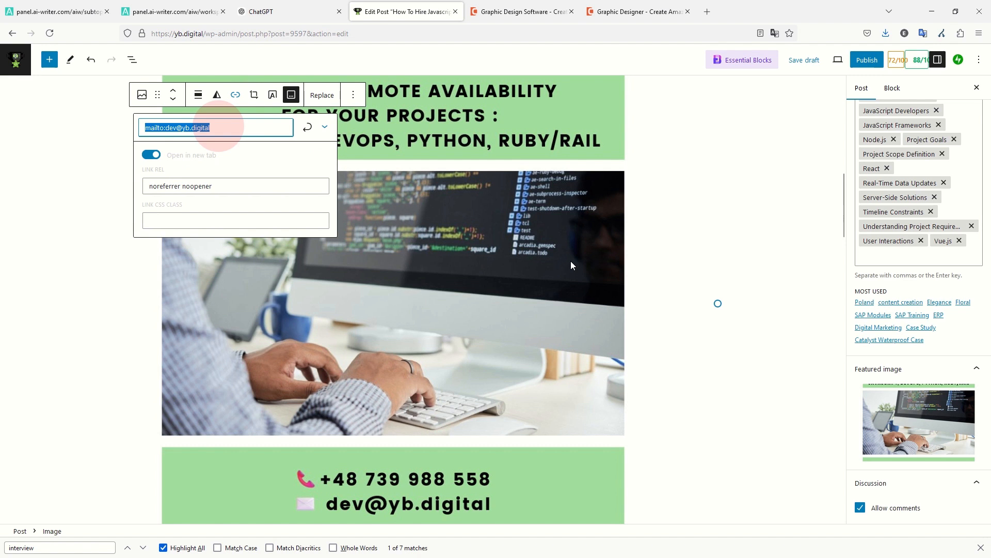
left_click(687, 296)
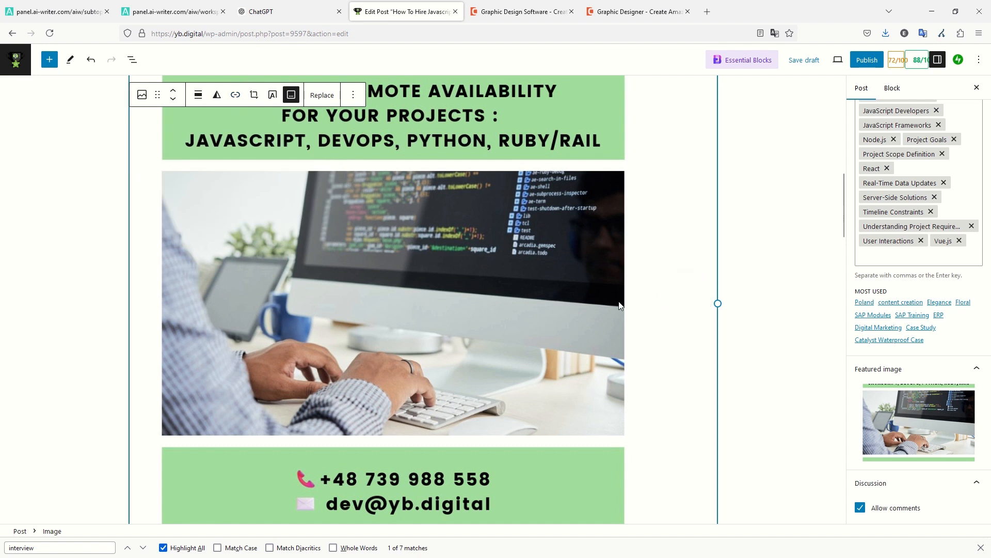
Paste and apply the contact e-mail mailto link on the image, opening in a new tab.
left_click(238, 94)
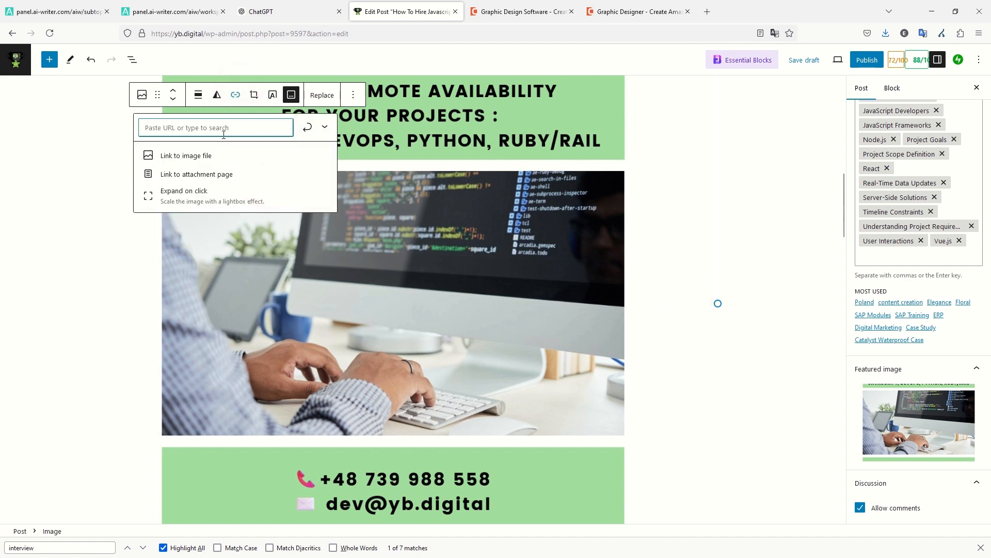
key("ctrl+v")
left_click(326, 128)
left_click(194, 127)
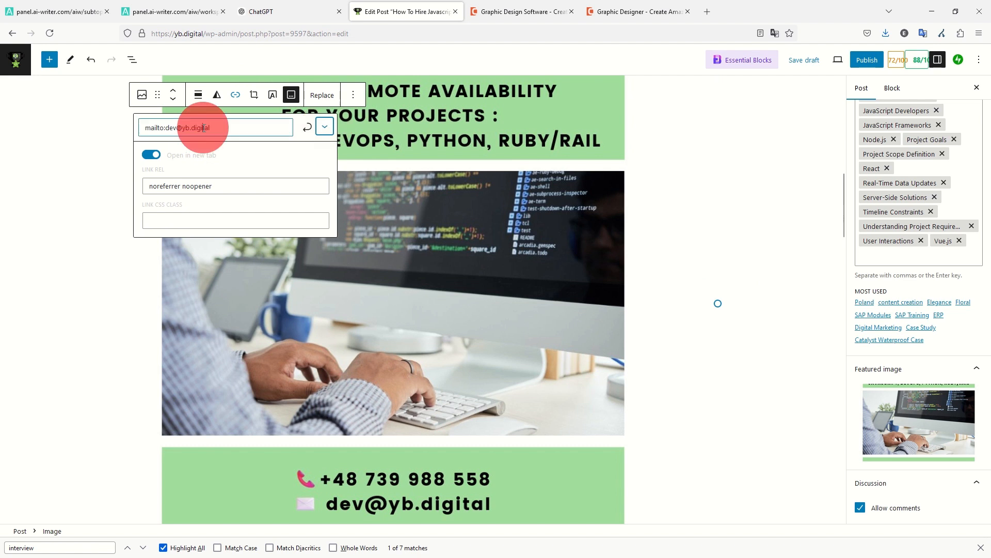
key("Return")
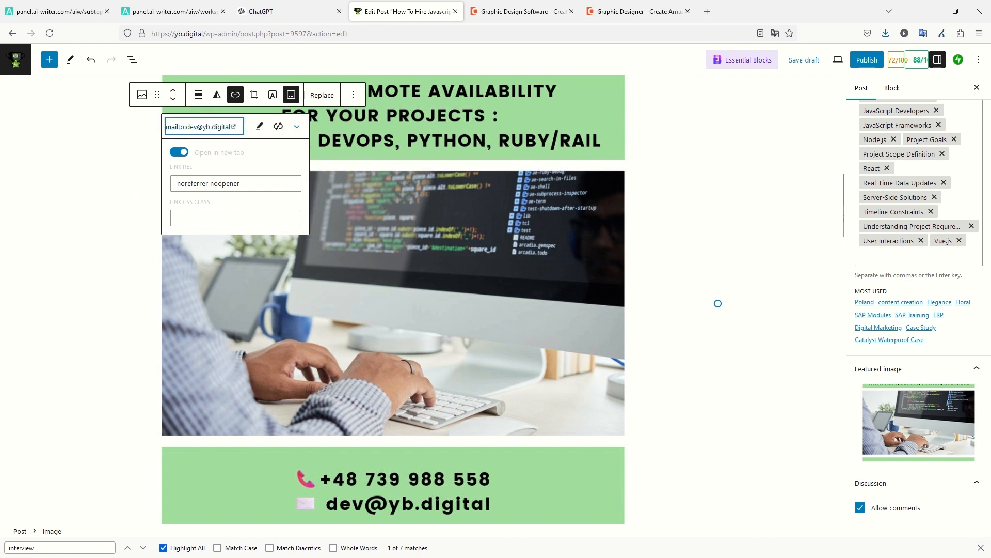
left_click(472, 163)
scroll(511, 276, "down", 8)
scroll(490, 310, "down", 20)
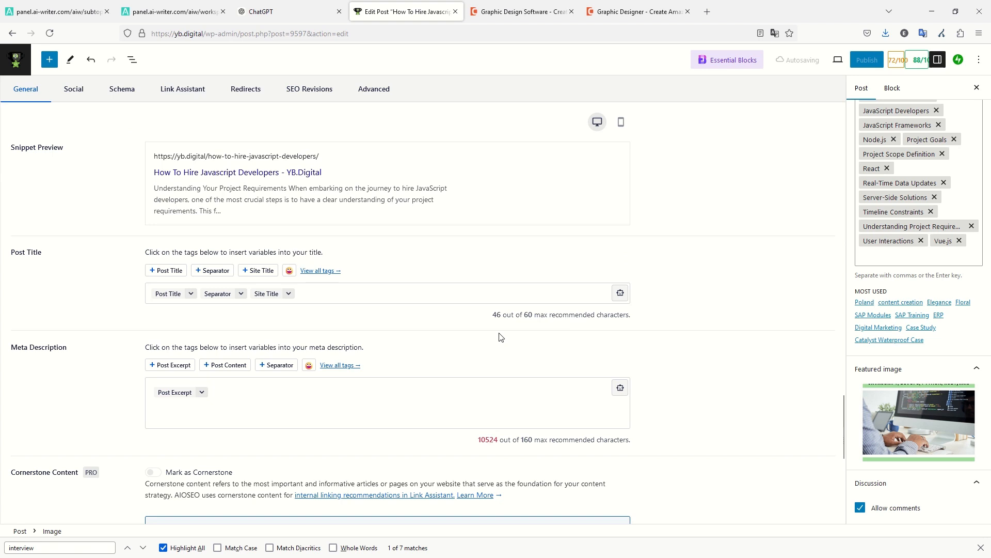
scroll(511, 338, "up", 10)
left_click(571, 466)
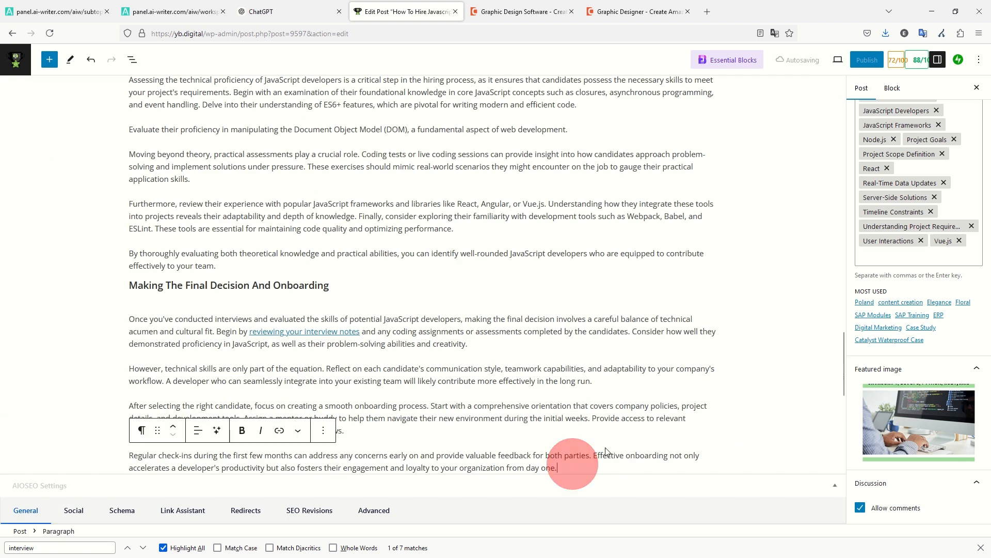
Add an image block at the article's end holding the hiring contact banner from the Media Library.
key("Return")
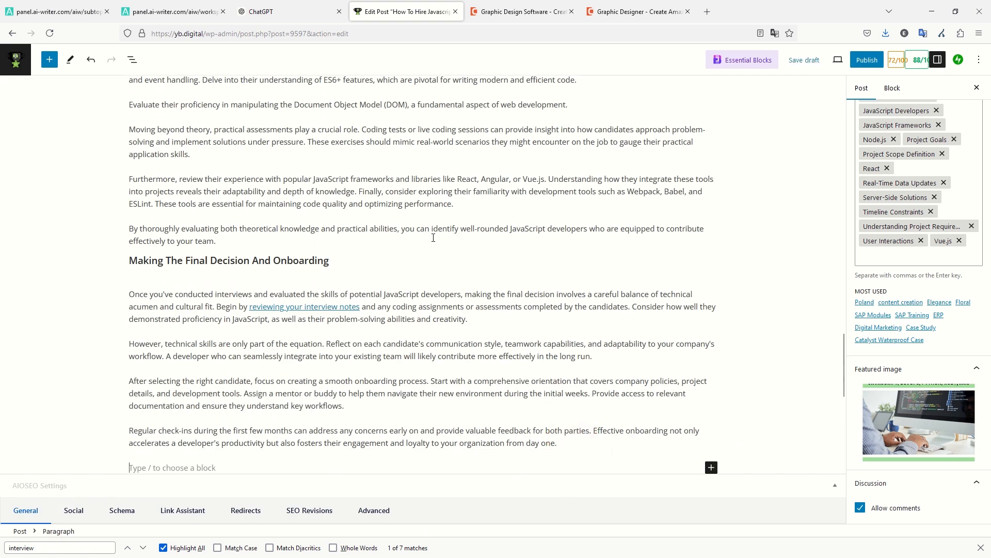
type("/image")
left_click(184, 297)
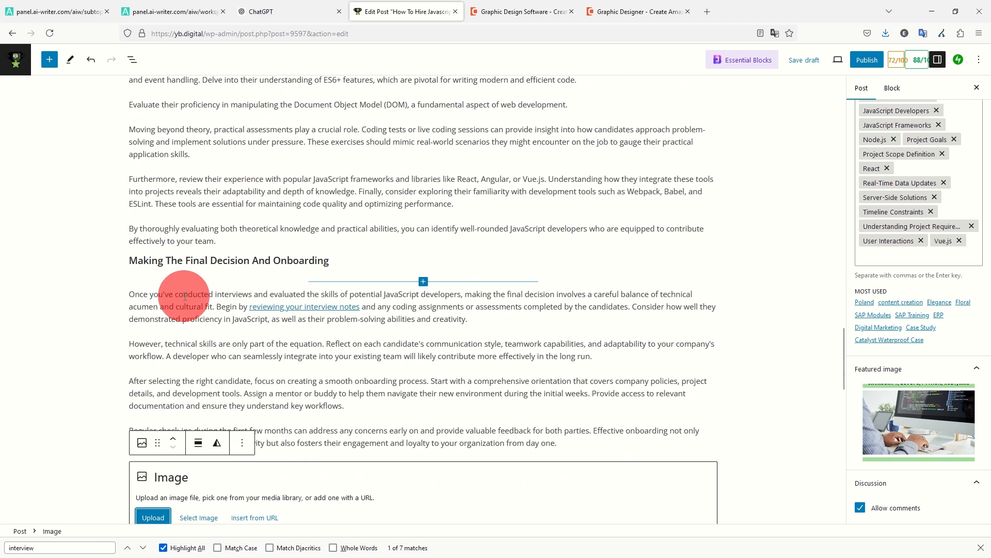
scroll(187, 307, "down", 4)
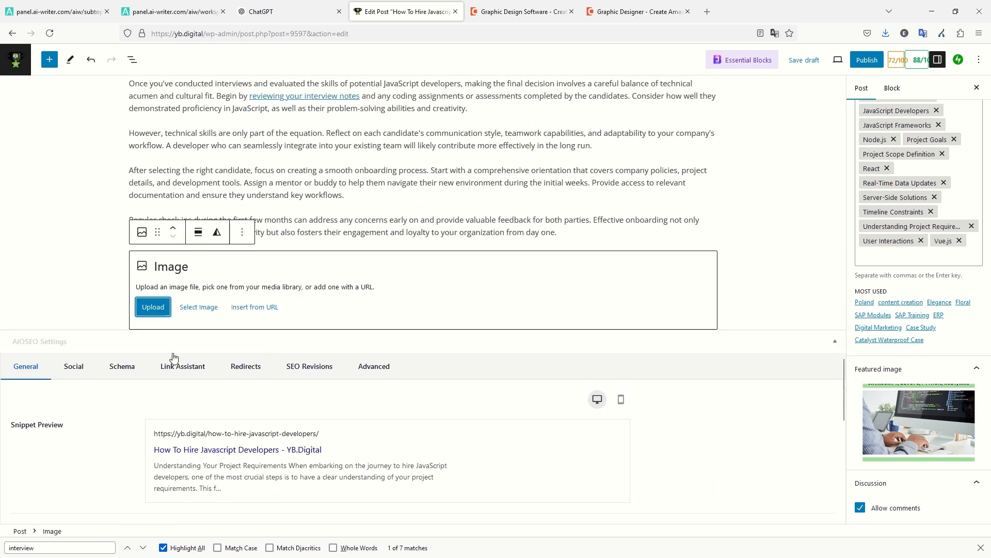
left_click(194, 308)
left_click(214, 345)
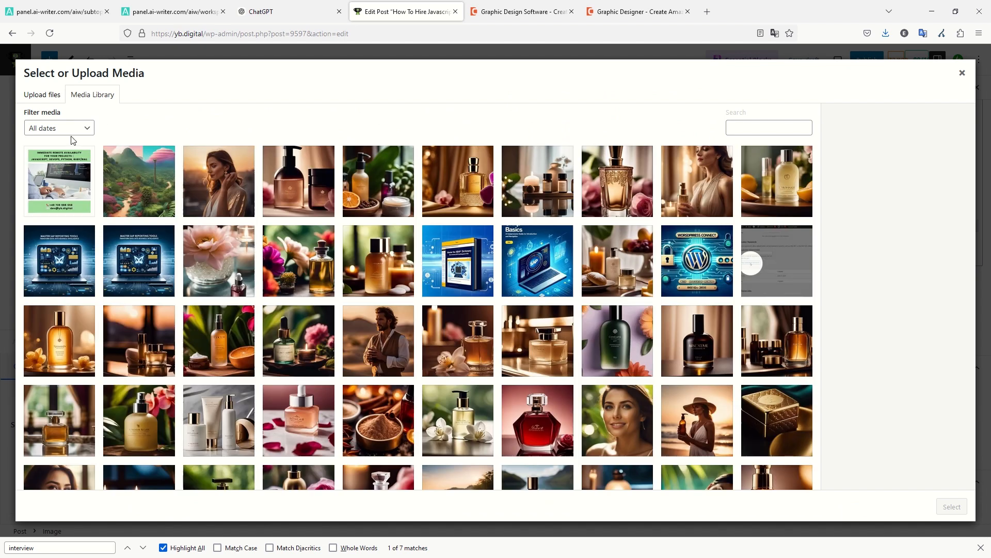
left_click(77, 173)
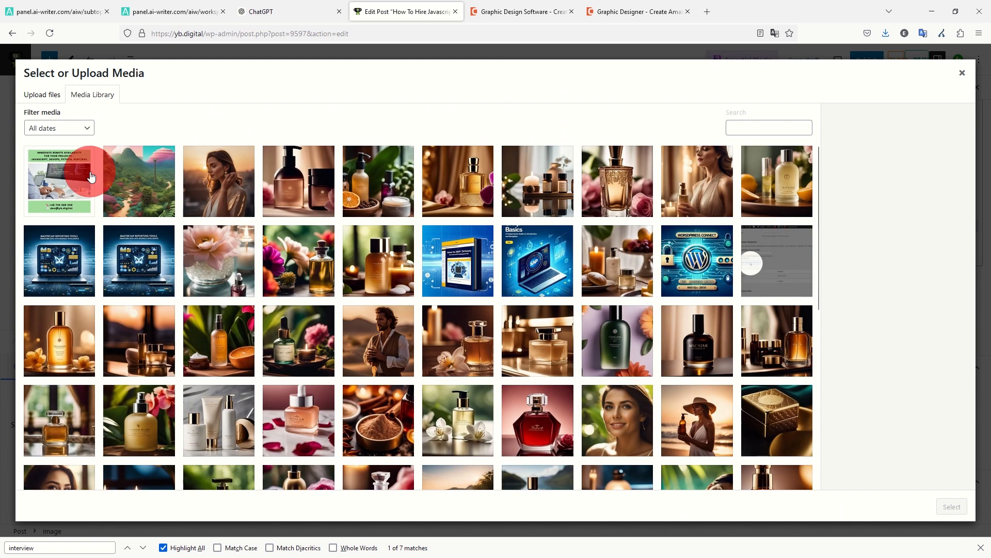
left_click(953, 506)
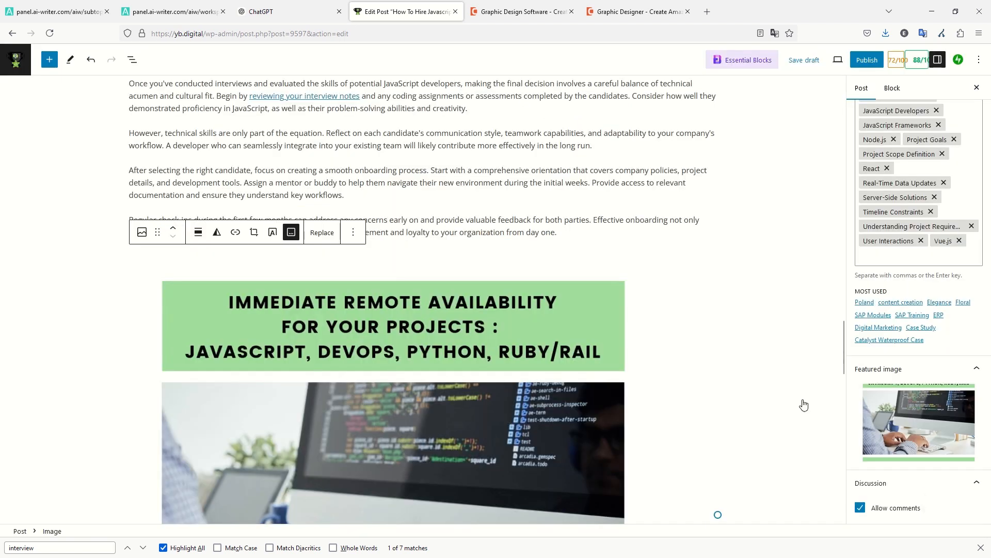
Link the banner to the contact e-mail via mailto, opening in a new tab, then start publishing.
left_click(404, 382)
left_click(235, 232)
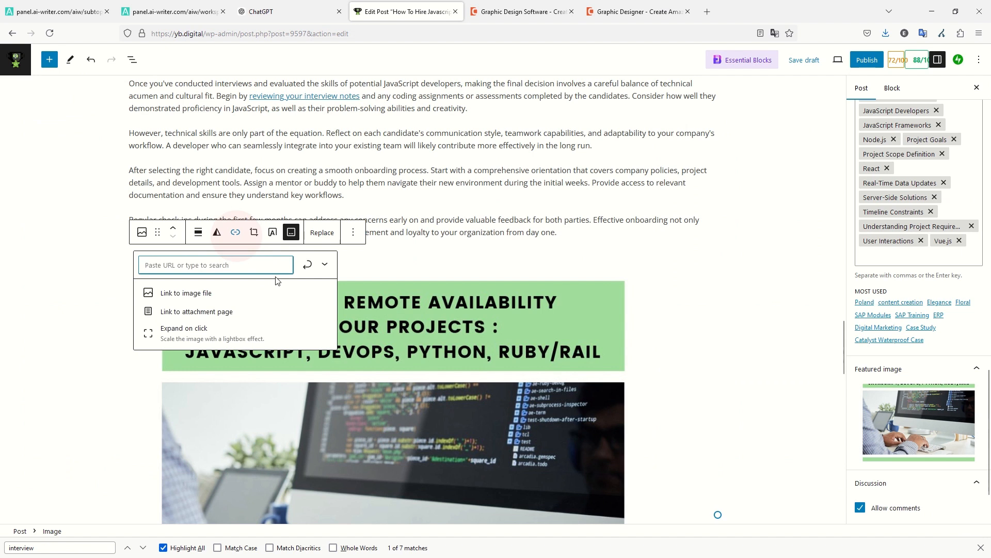
key("ctrl+v")
left_click(325, 264)
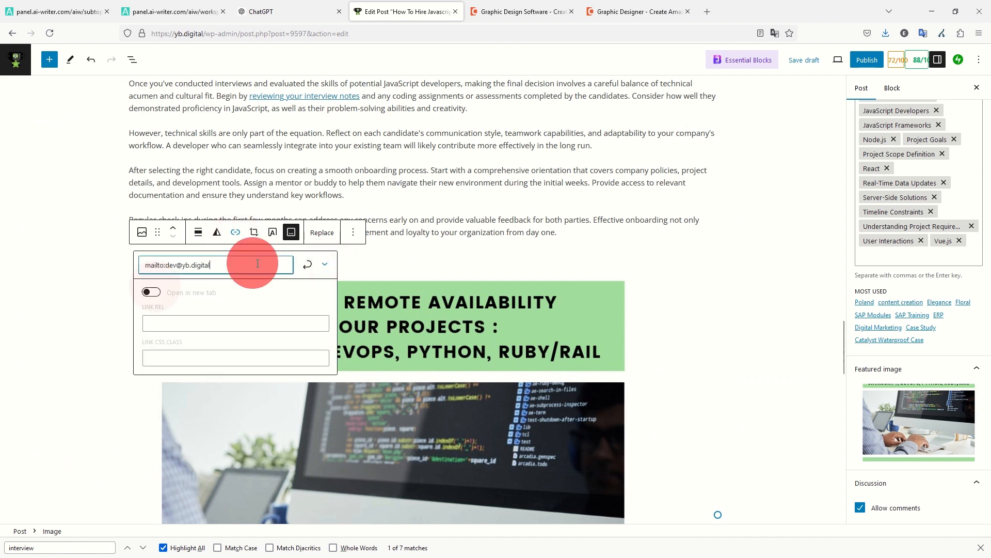
left_click(151, 291)
left_click(307, 264)
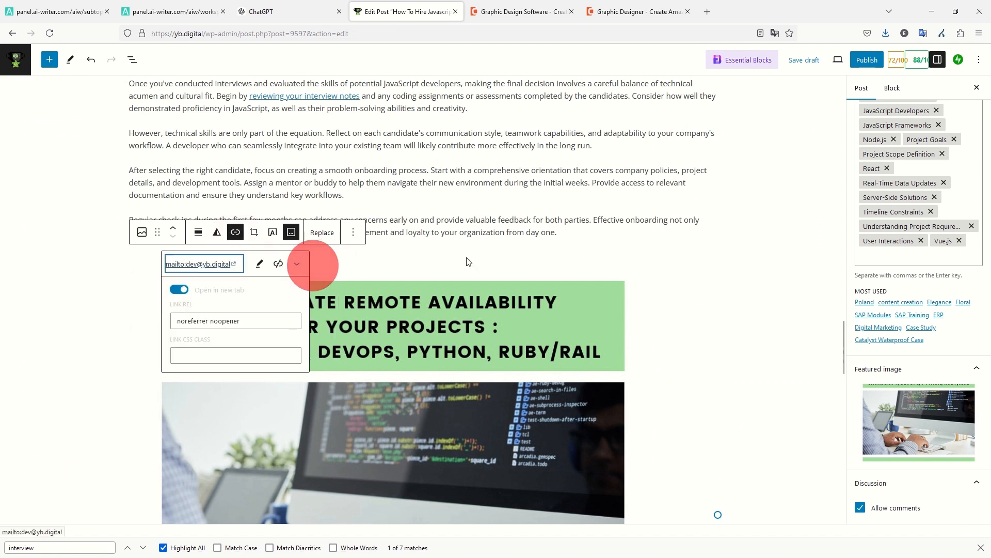
left_click(452, 259)
scroll(766, 237, "down", 5)
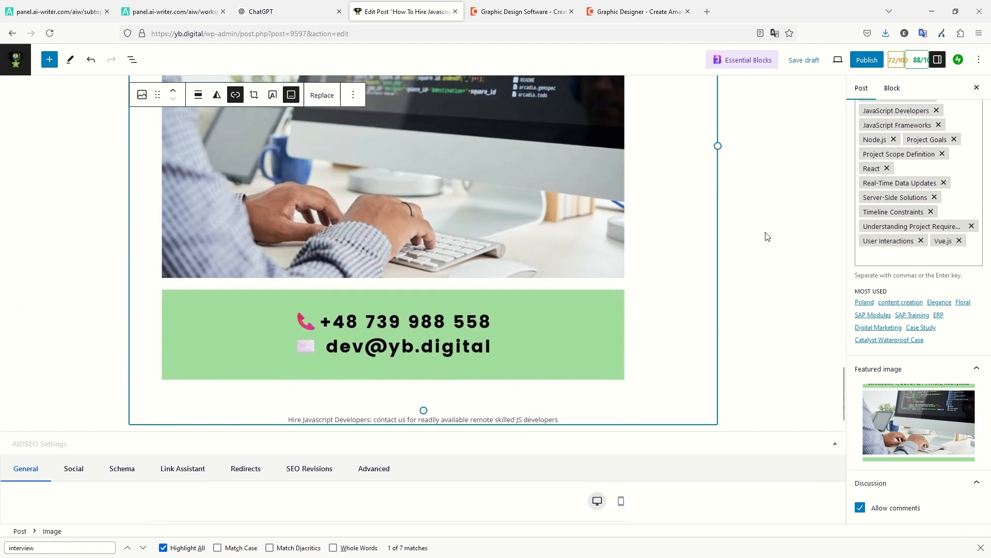
scroll(774, 255, "up", 10)
scroll(775, 262, "up", 10)
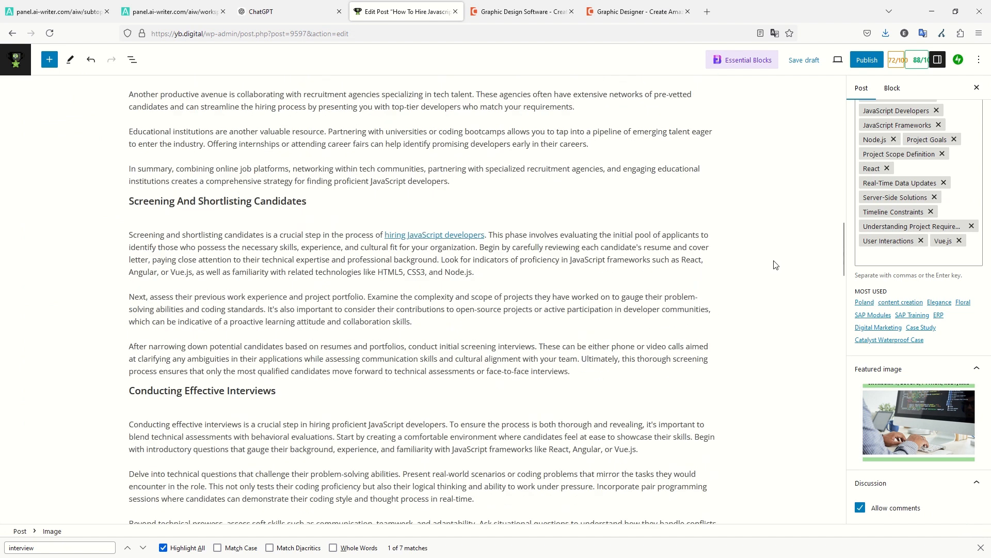
left_click(858, 65)
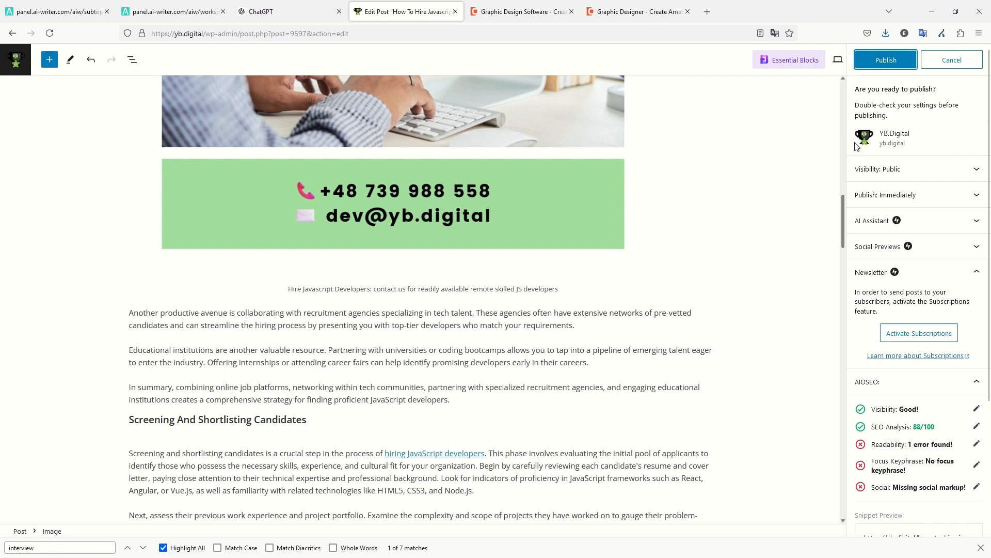
Publish the 'How To Hire Javascript Developers' post and return to the AIWriter subtopics tab.
left_click(876, 71)
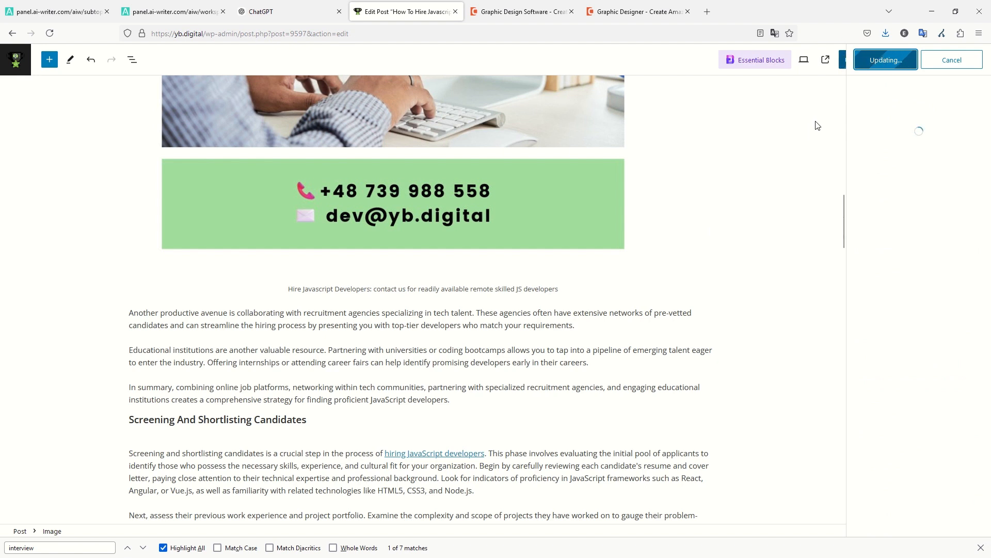
left_click(981, 548)
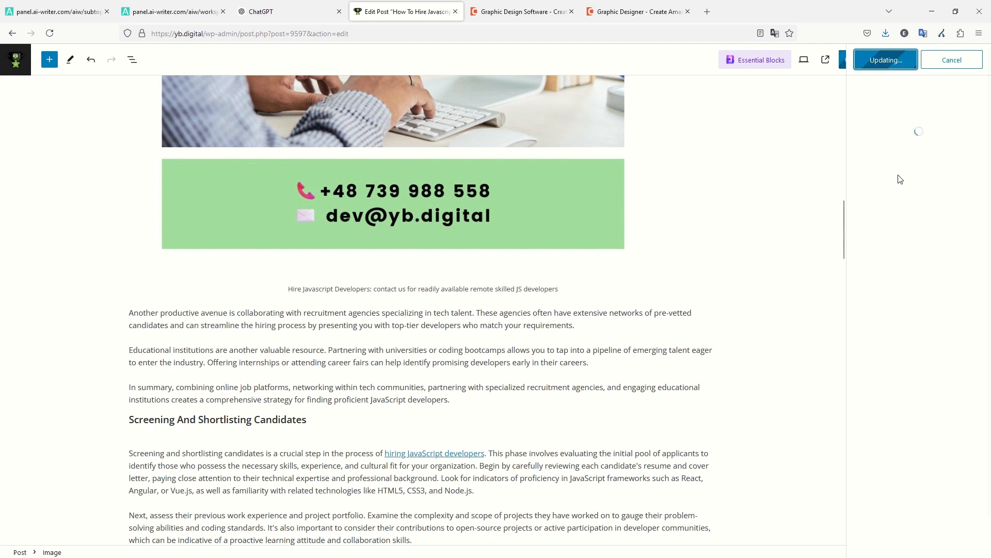
scroll(620, 274, "up", 15)
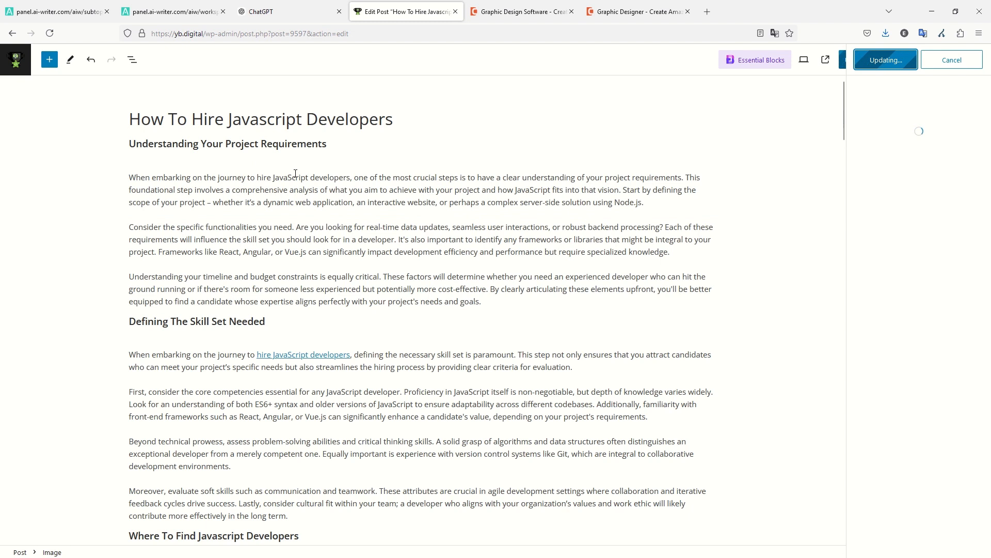
left_click(57, 11)
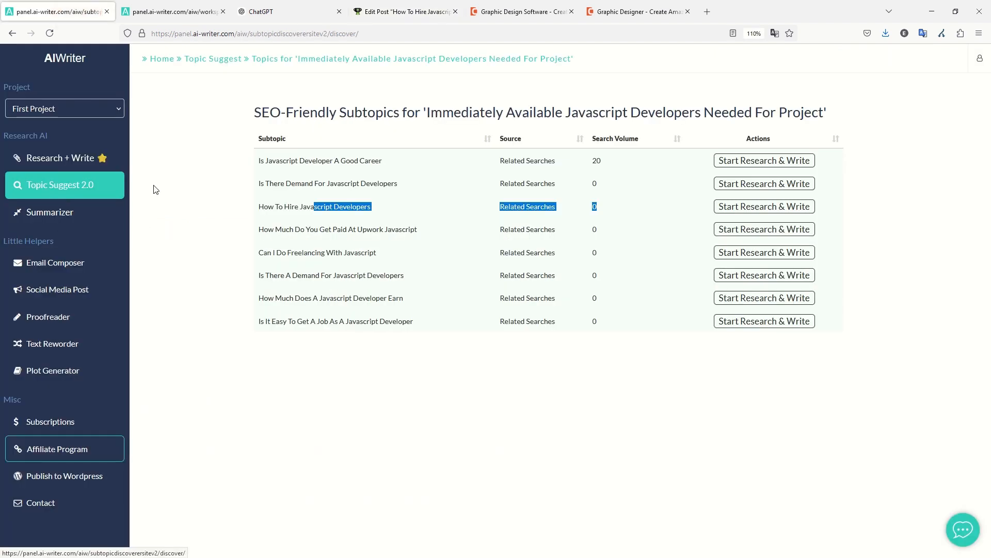
Check the subtopic row's source and search volume, then return to the WordPress editor tab.
left_click_drag(627, 206, 426, 206)
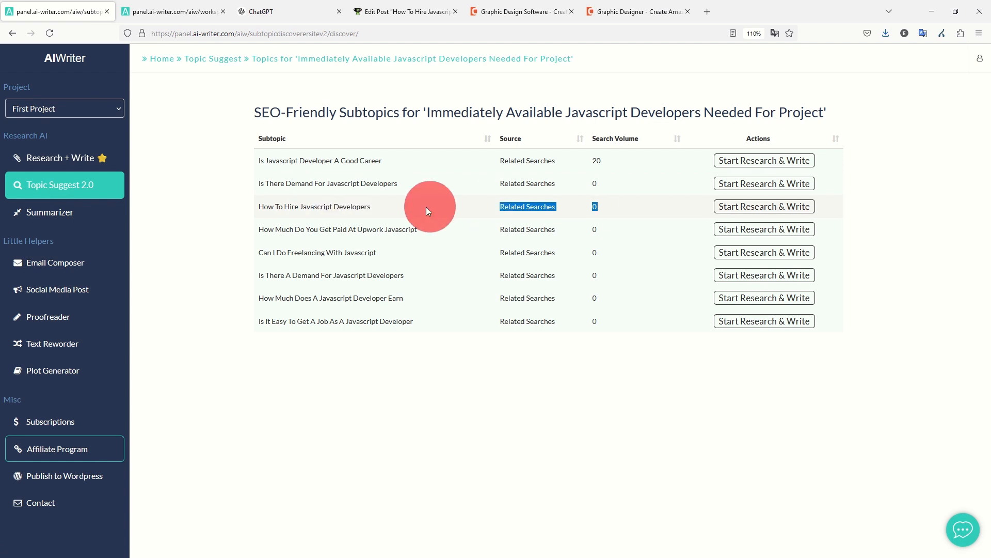
left_click(465, 200)
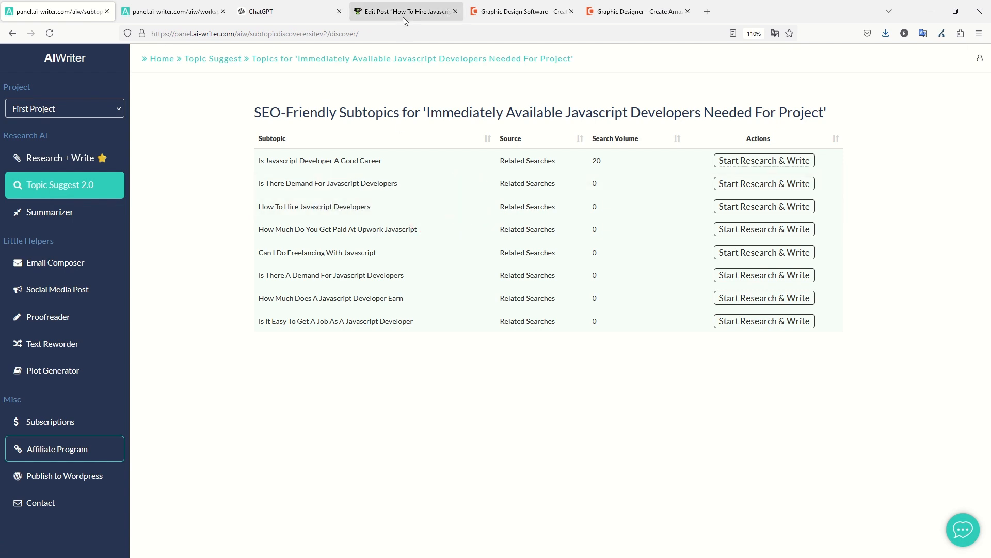
mouse_move(420, 4)
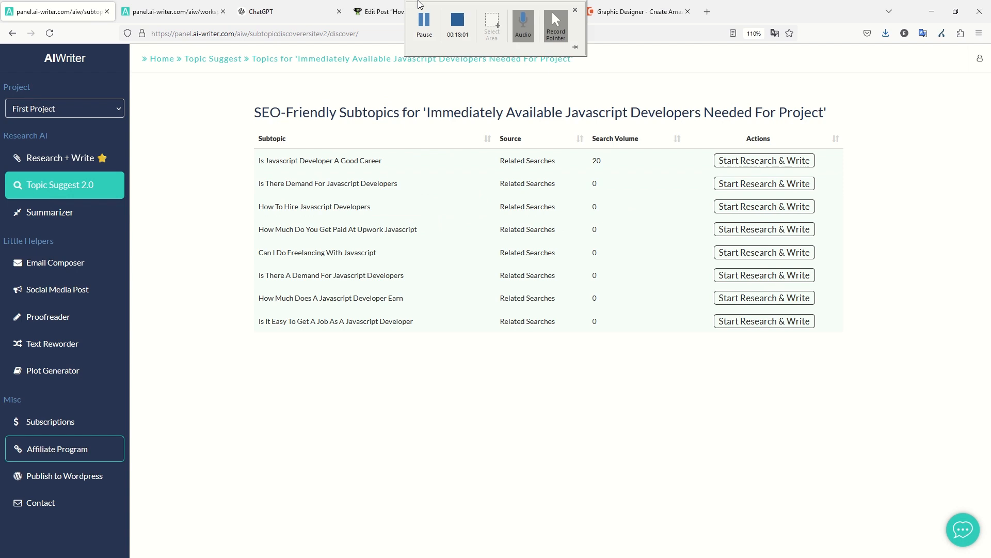
left_click(379, 12)
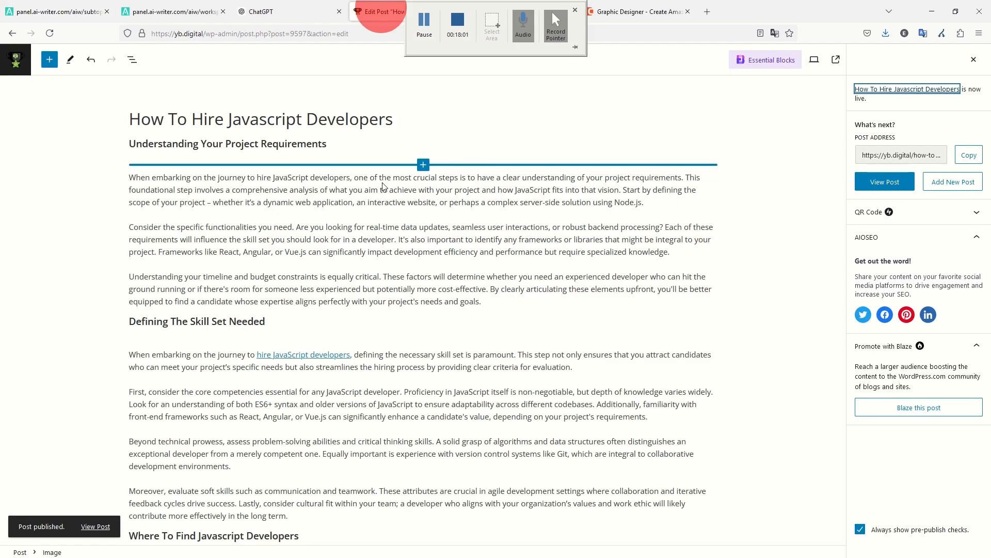
Open the published post in a new tab, scroll through it live, then switch to VLC.
right_click(86, 531)
left_click(145, 325)
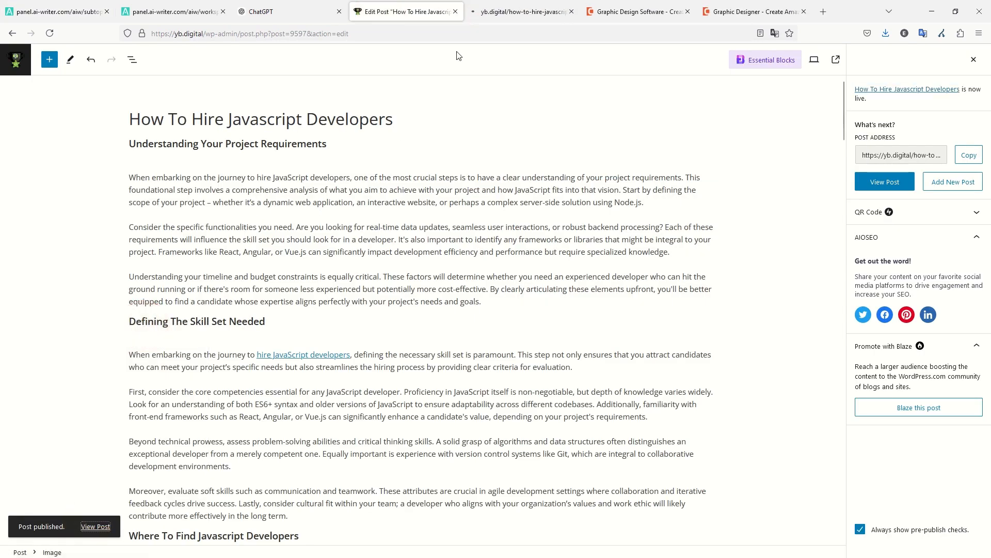
left_click(487, 16)
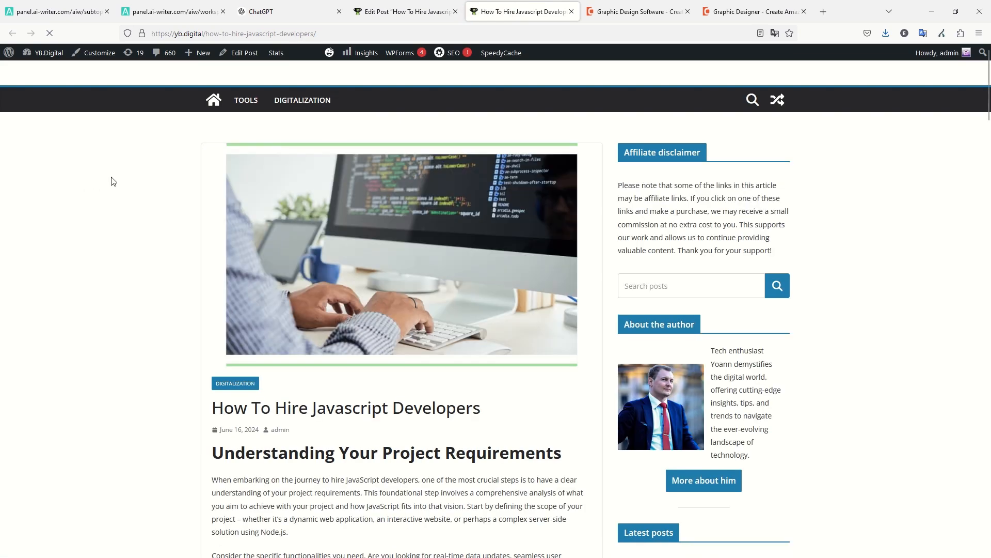
scroll(137, 199, "down", 8)
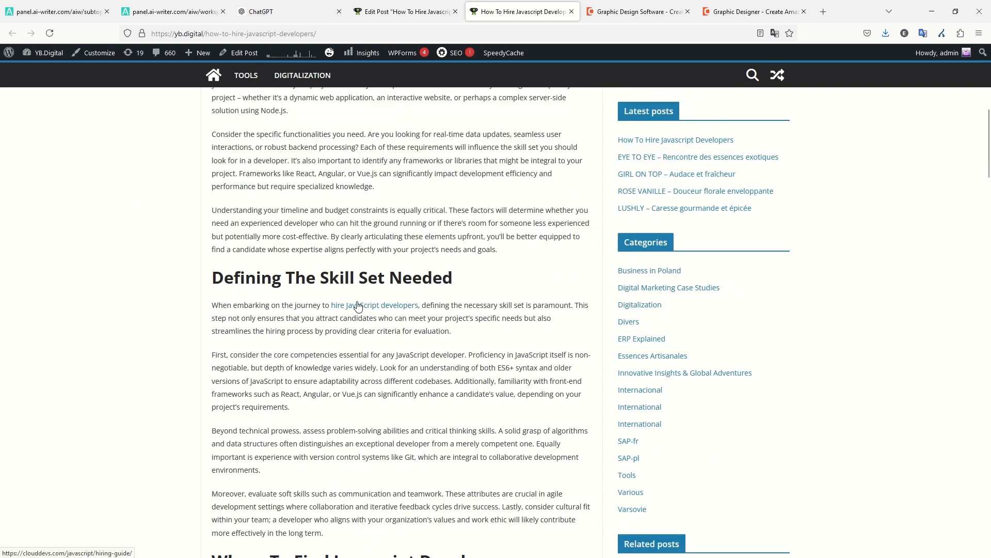
scroll(362, 309, "down", 13)
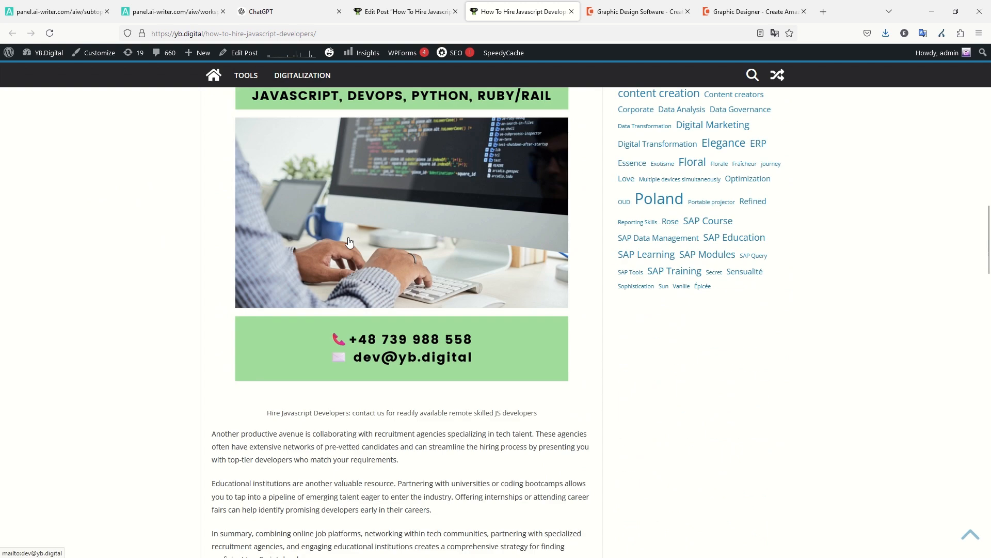
scroll(413, 284, "up", 2)
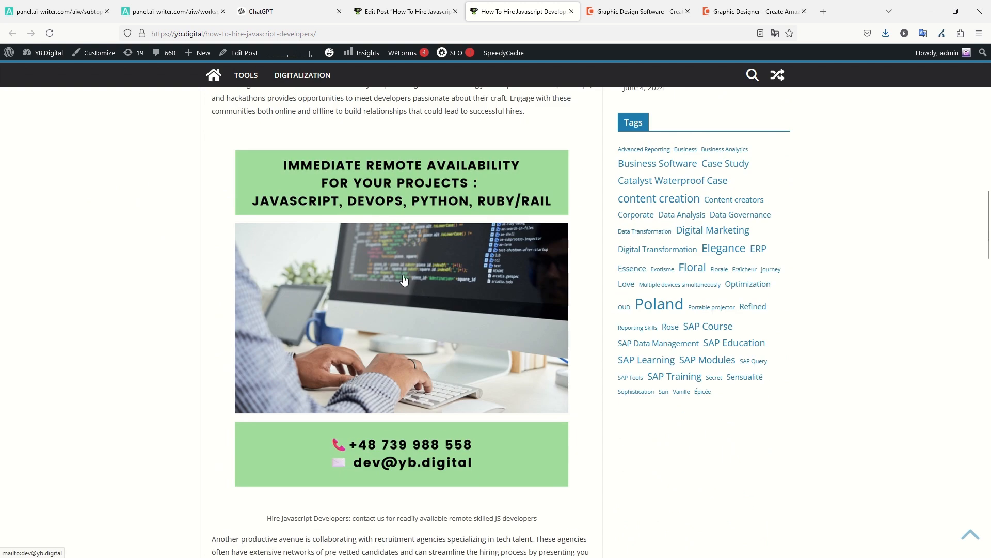
scroll(380, 299, "down", 16)
scroll(380, 263, "down", 18)
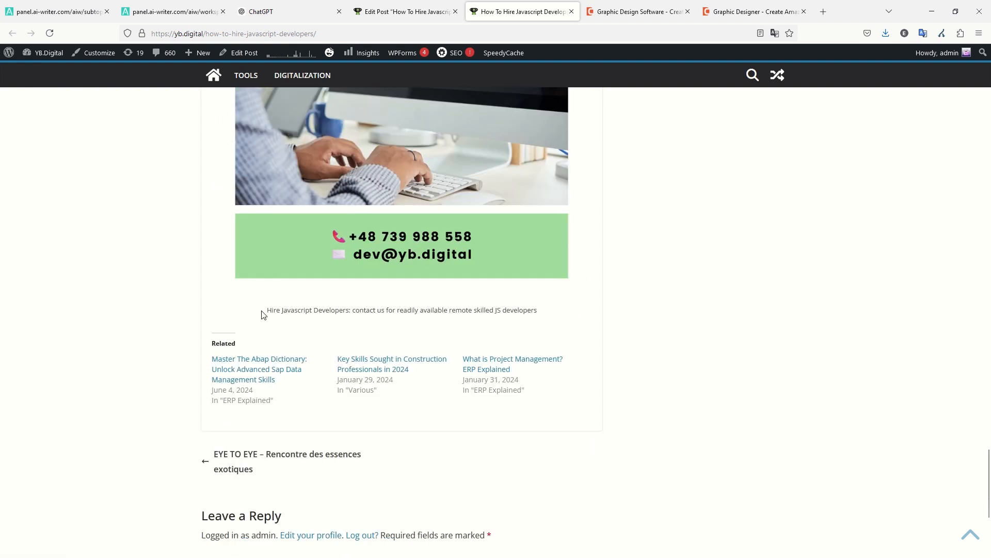
scroll(324, 296, "up", 10)
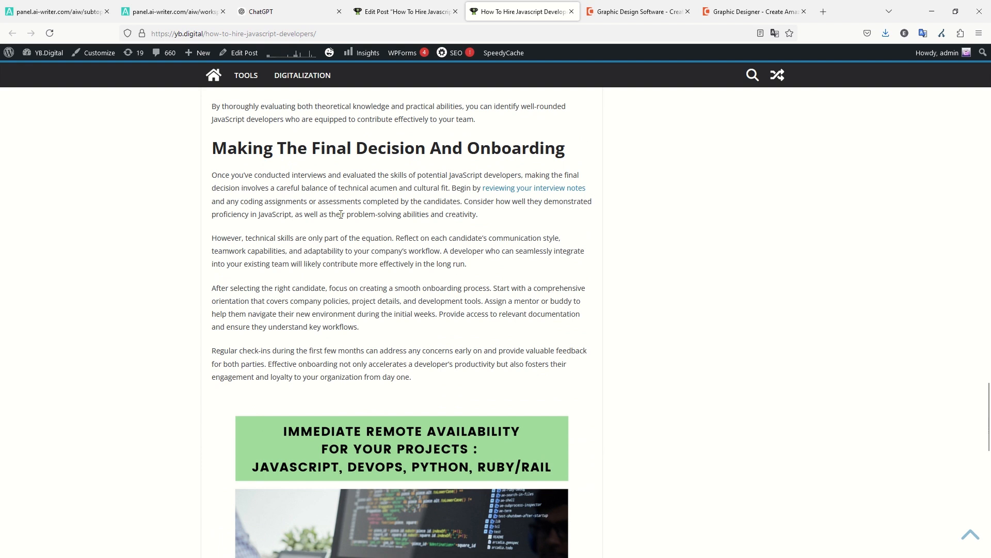
scroll(341, 214, "up", 20)
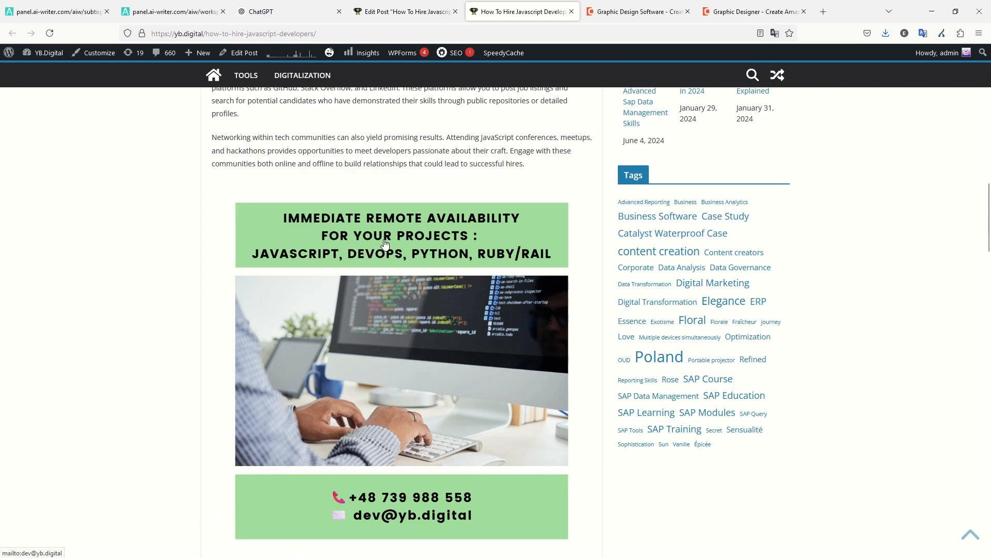
scroll(385, 242, "up", 12)
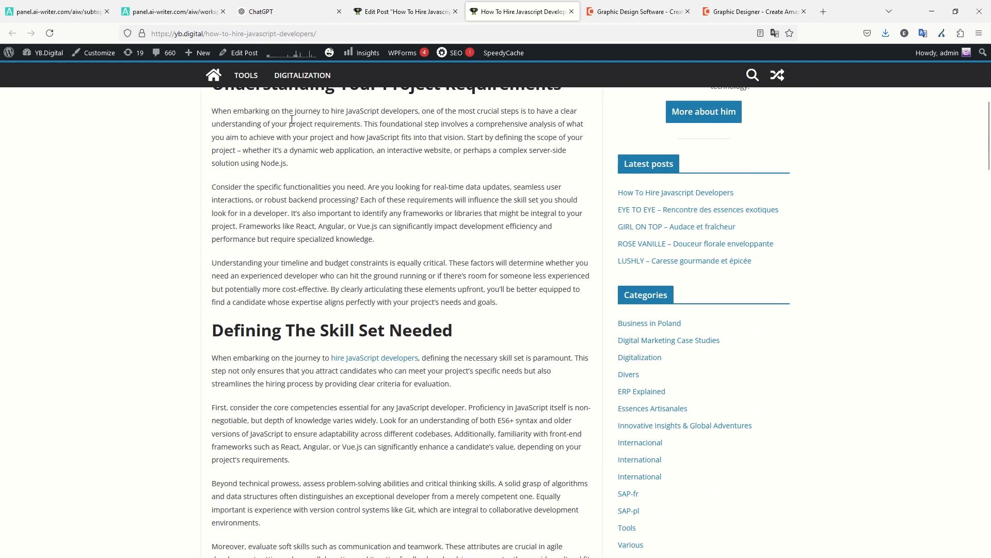
left_click(466, 27)
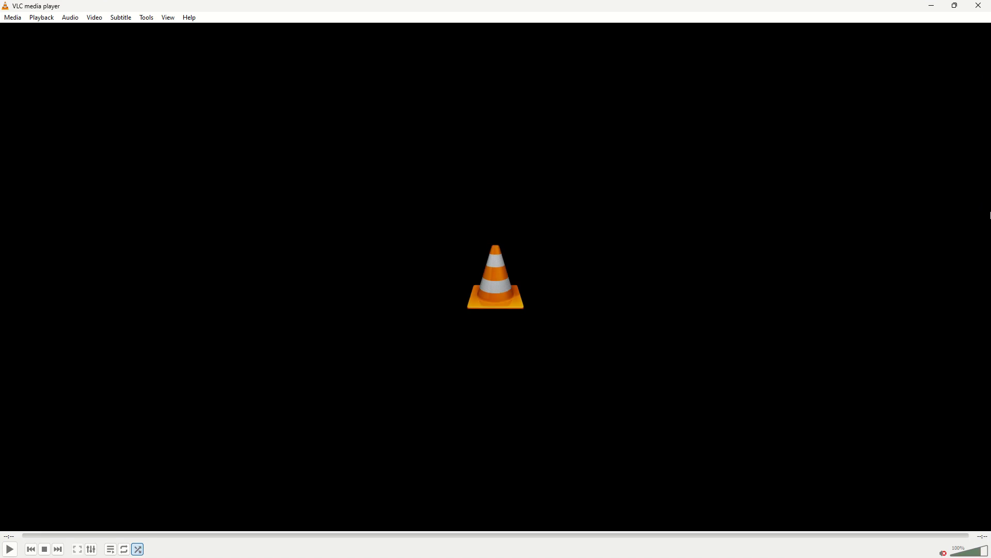